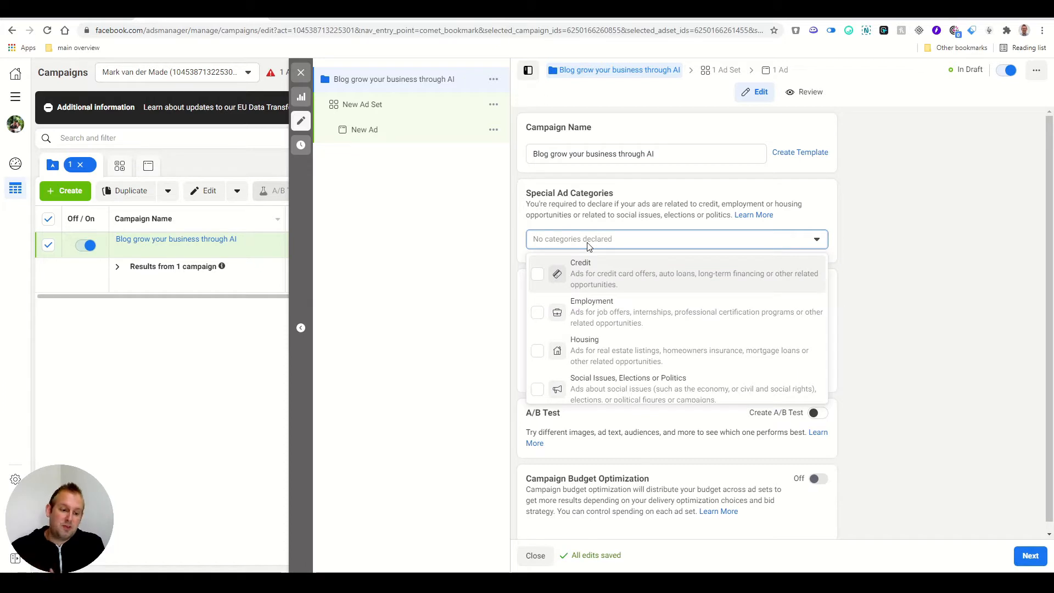
left_click(588, 244)
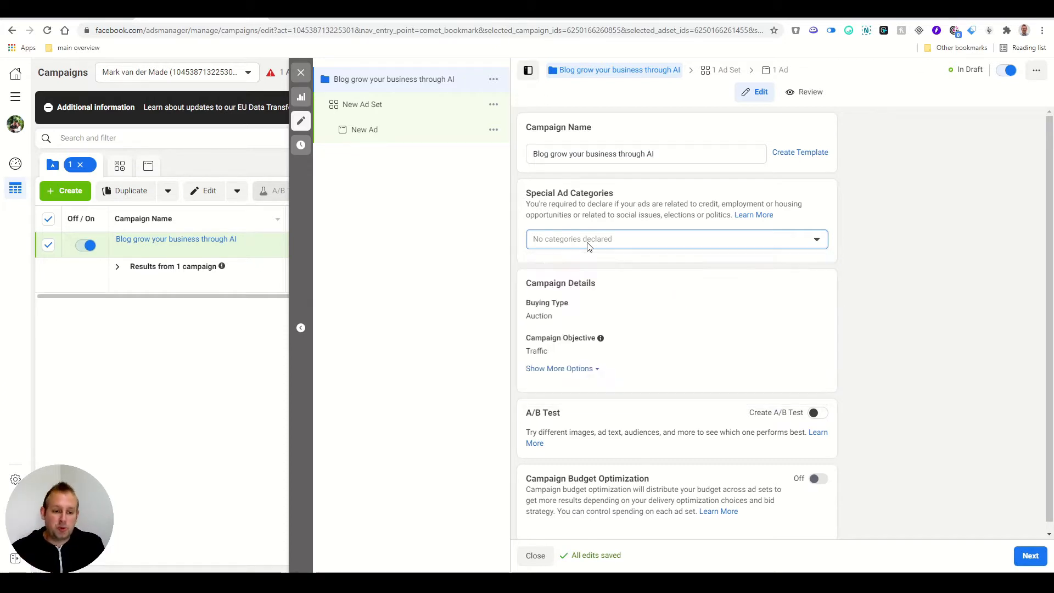
scroll(644, 303, "down", 1)
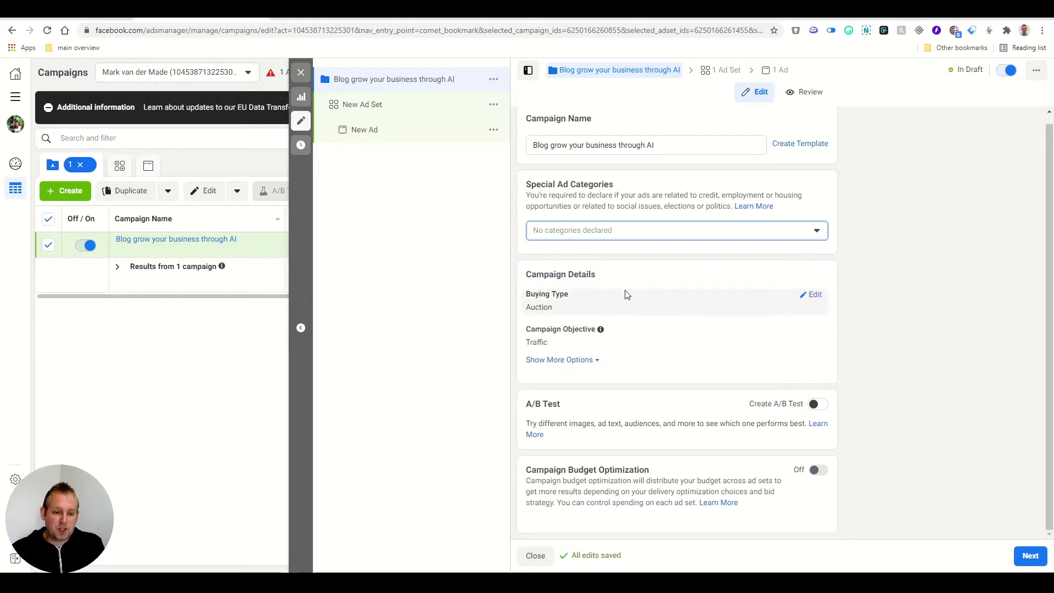
left_click(568, 361)
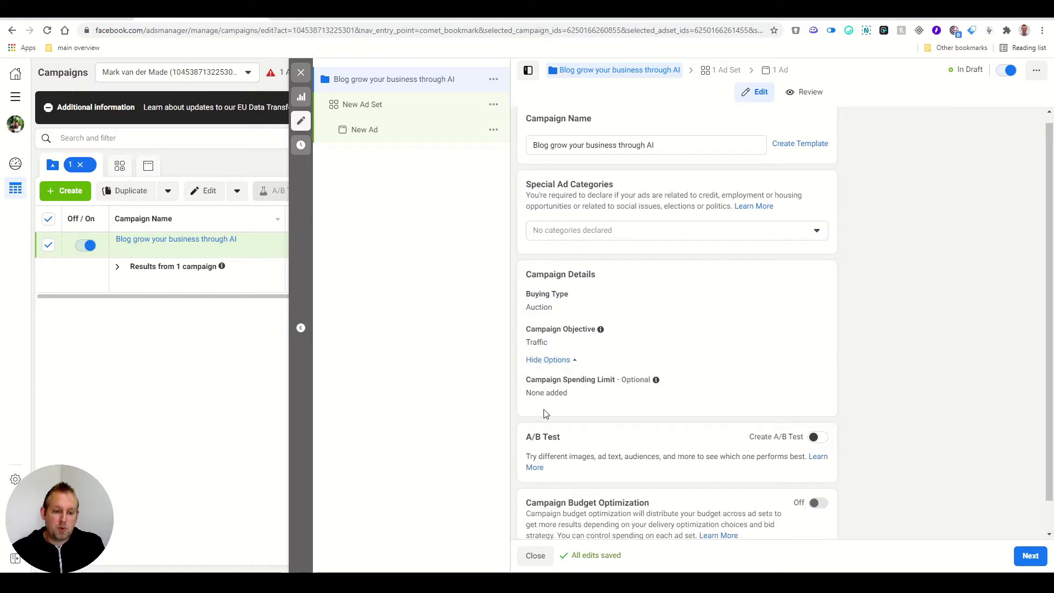
left_click(549, 395)
left_click(532, 364)
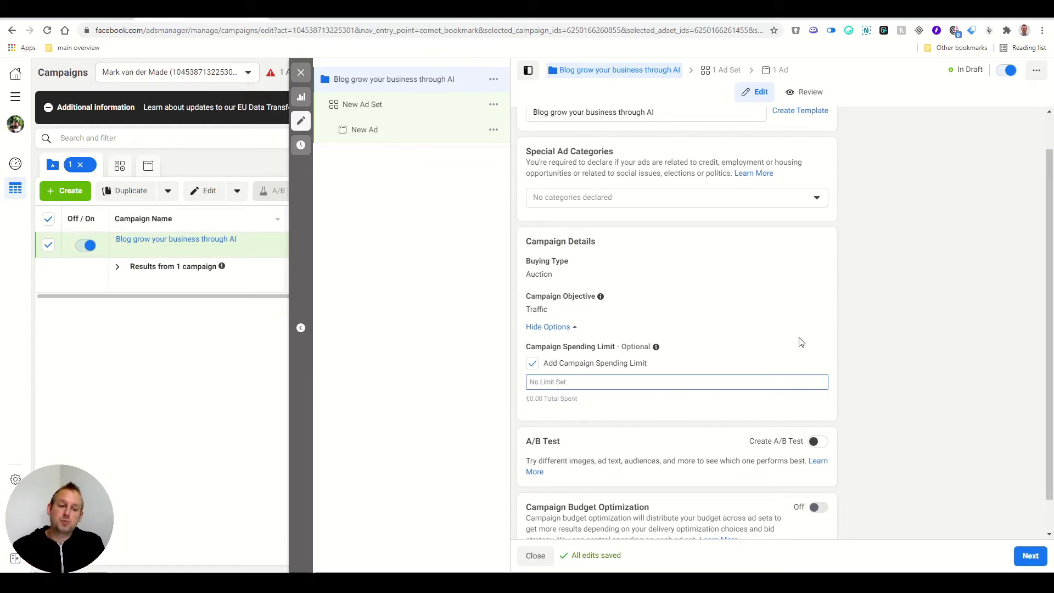
left_click(531, 365)
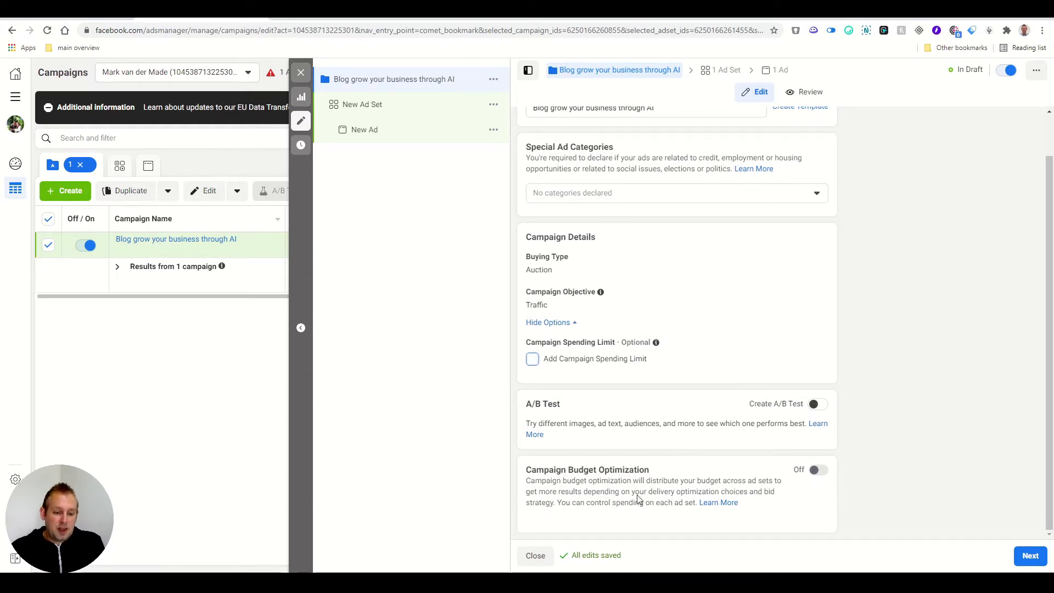
Turn on Campaign Budget Optimization for the campaign and continue to the ad set settings
left_click(818, 470)
scroll(768, 440, "down", 2)
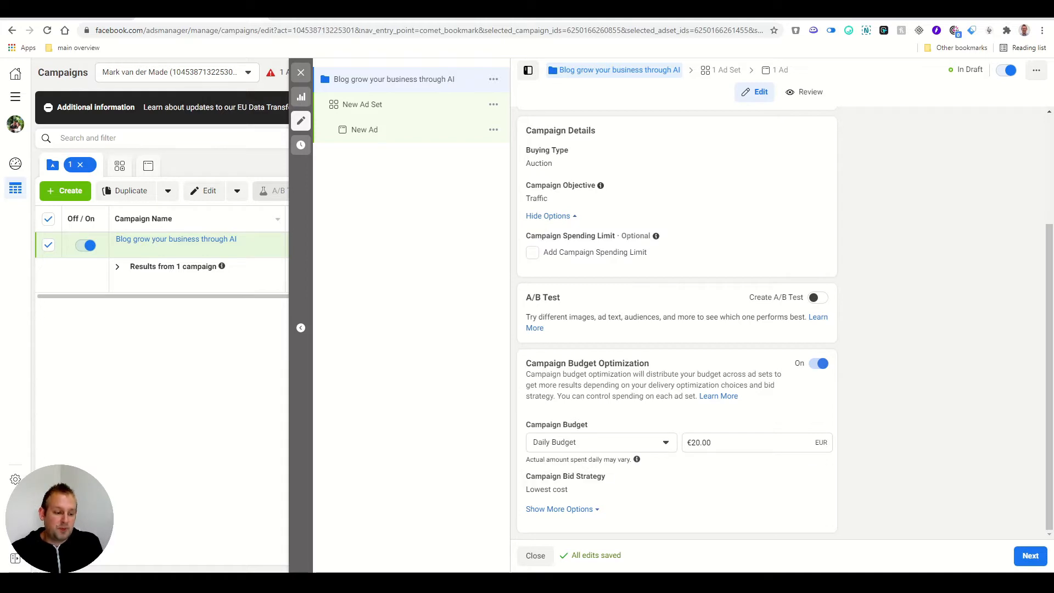
left_click(1022, 561)
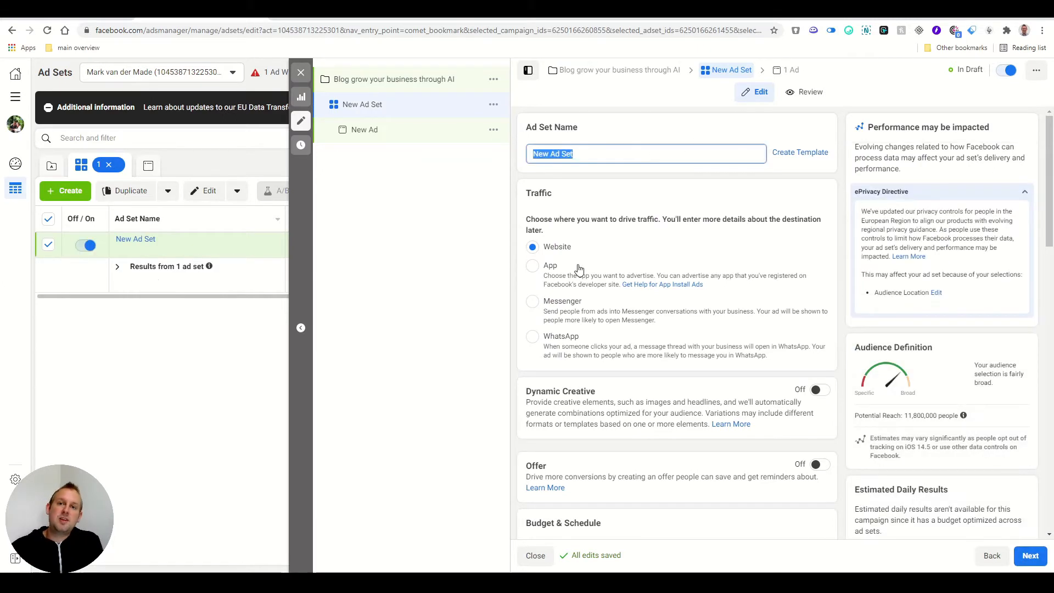
Name the ad set "US audience 25-35" and turn on Dynamic Creative for it
type("US audience 25-35")
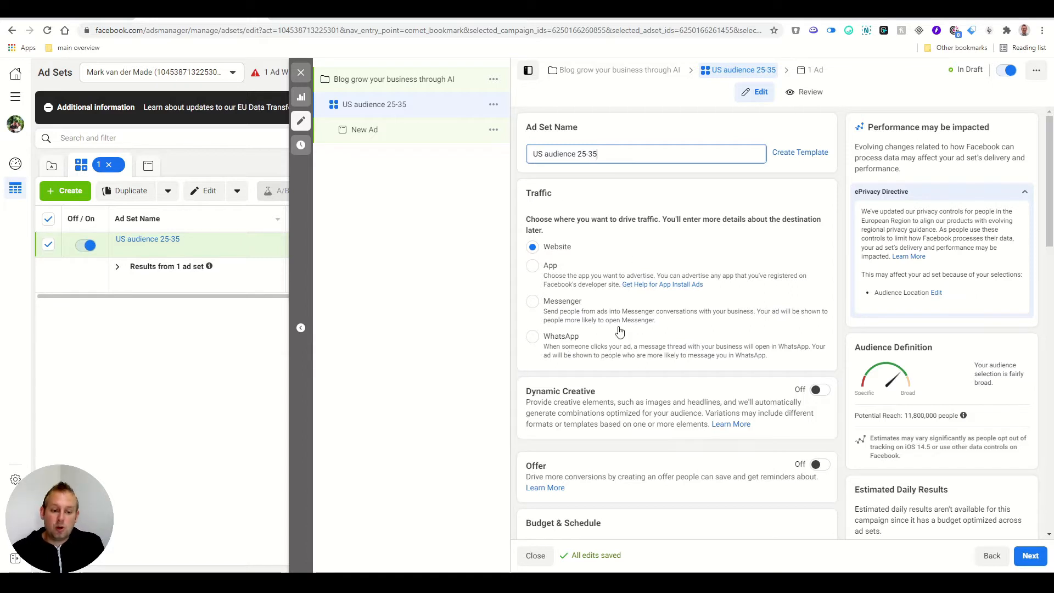
scroll(601, 386, "down", 2)
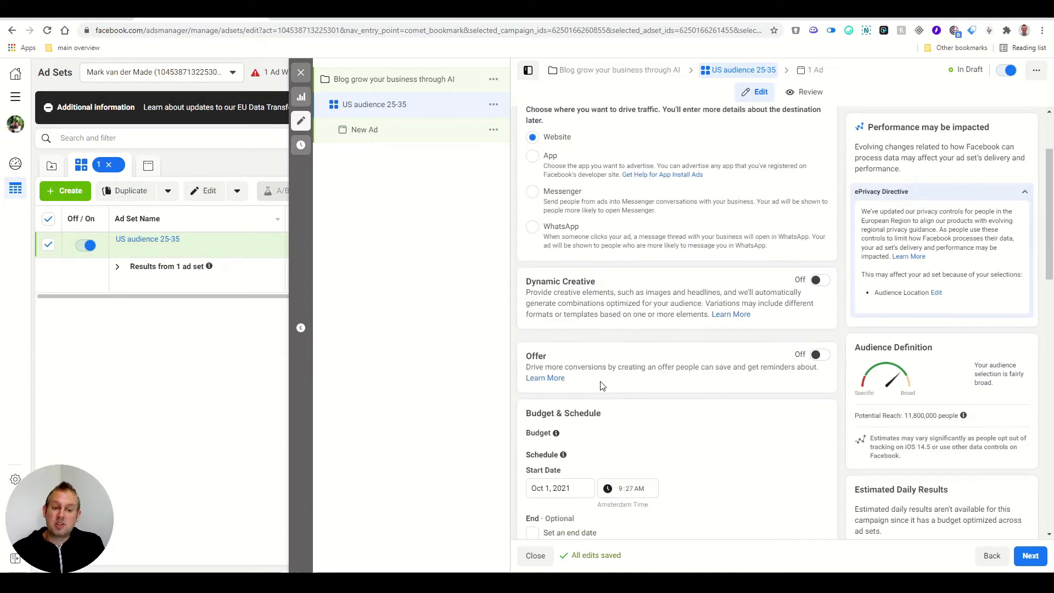
scroll(601, 386, "down", 1)
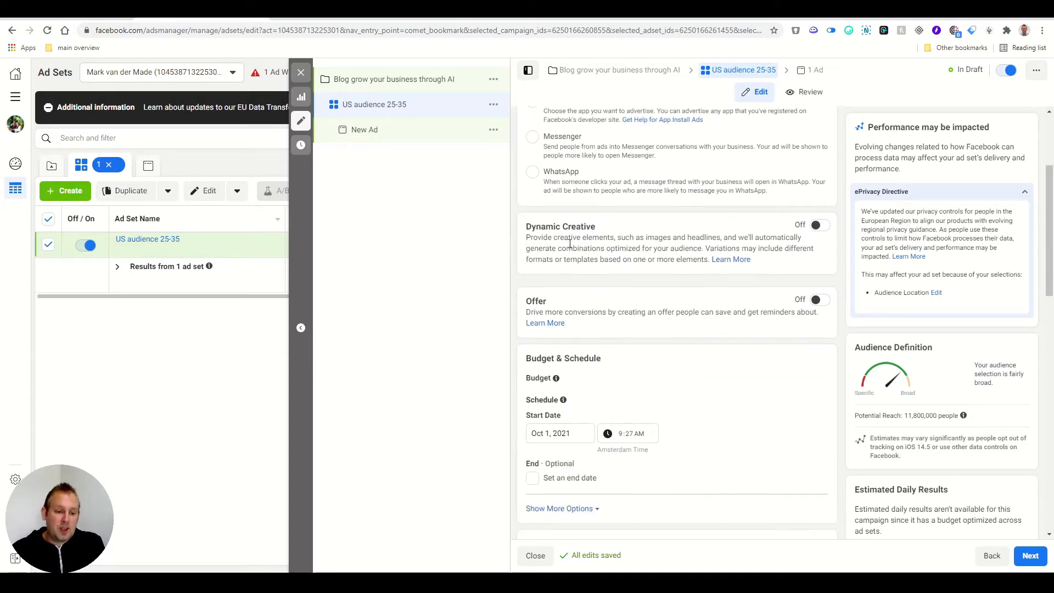
left_click(816, 226)
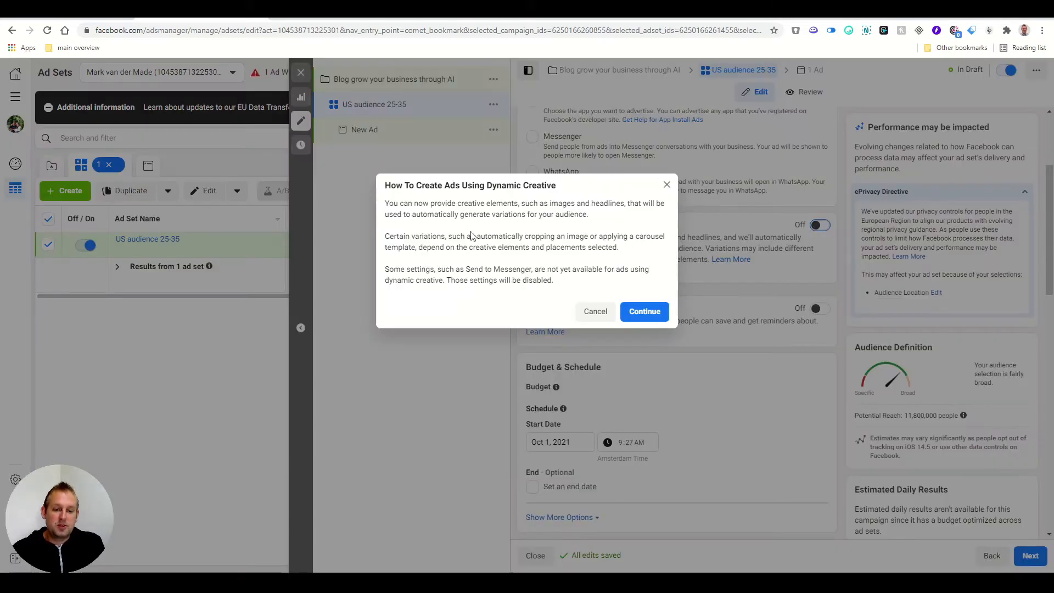
left_click(645, 311)
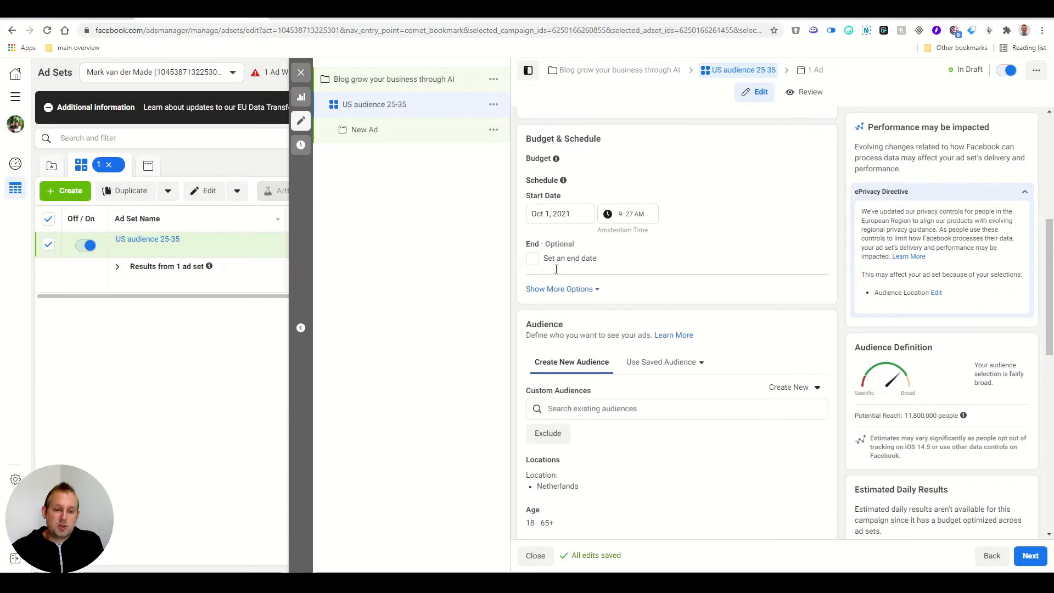
Set the audience location to United States and the age range to 25–35
scroll(651, 364, "down", 1)
scroll(617, 346, "down", 2)
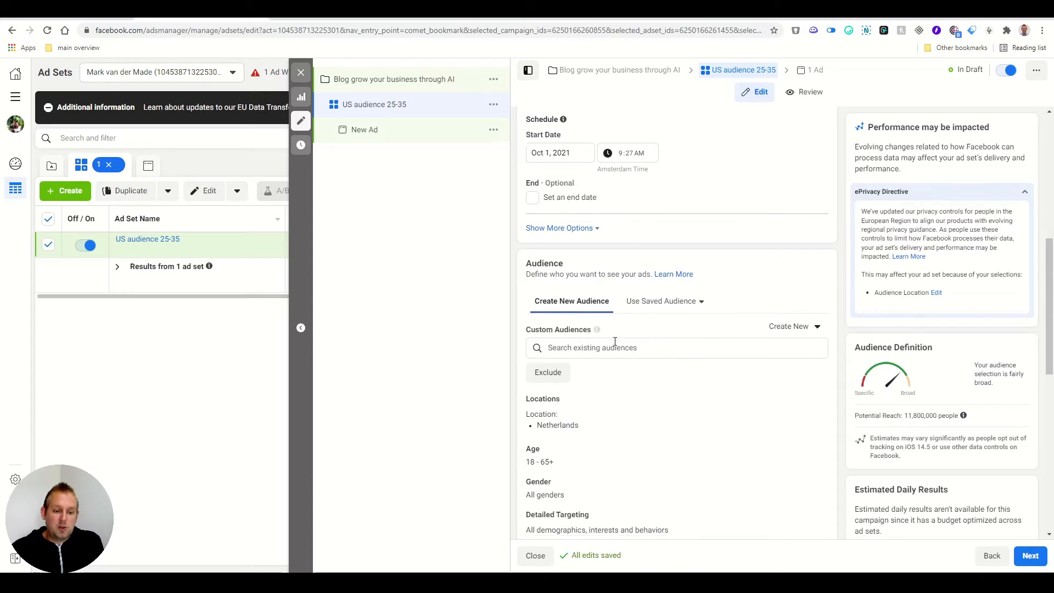
scroll(617, 346, "down", 1)
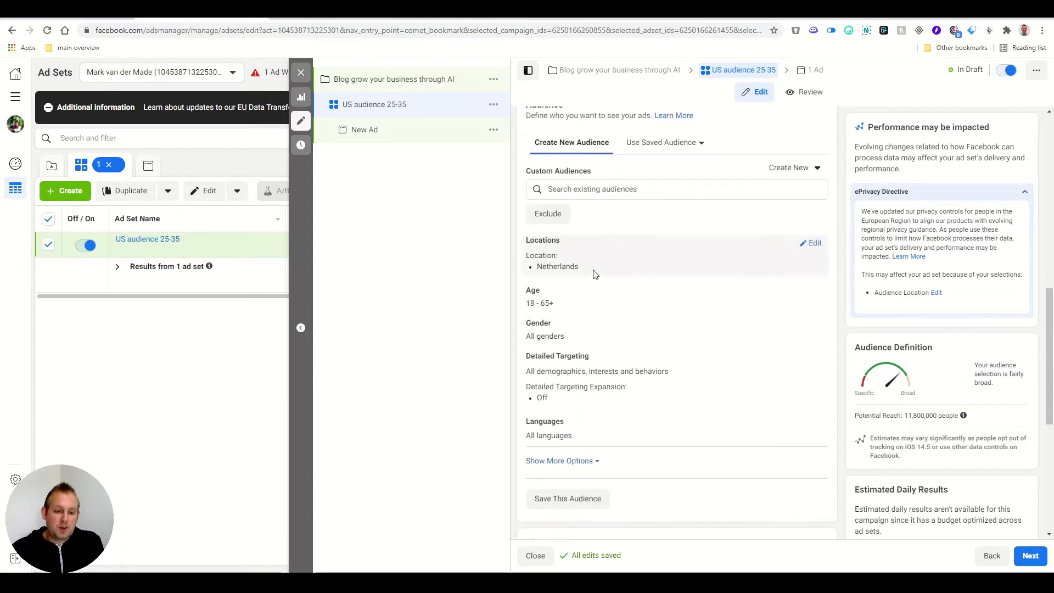
left_click(817, 252)
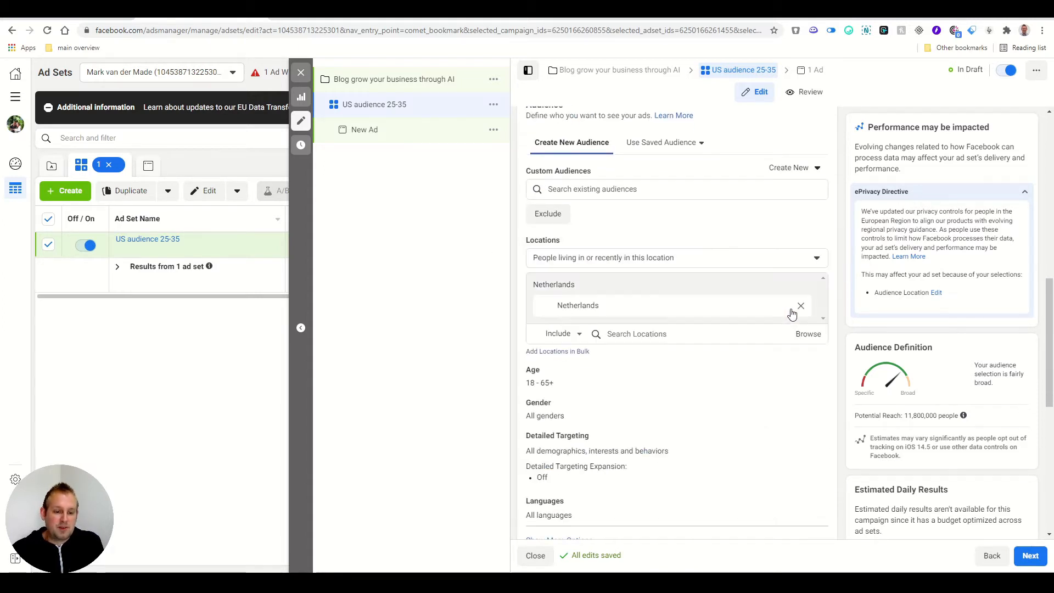
left_click(598, 258)
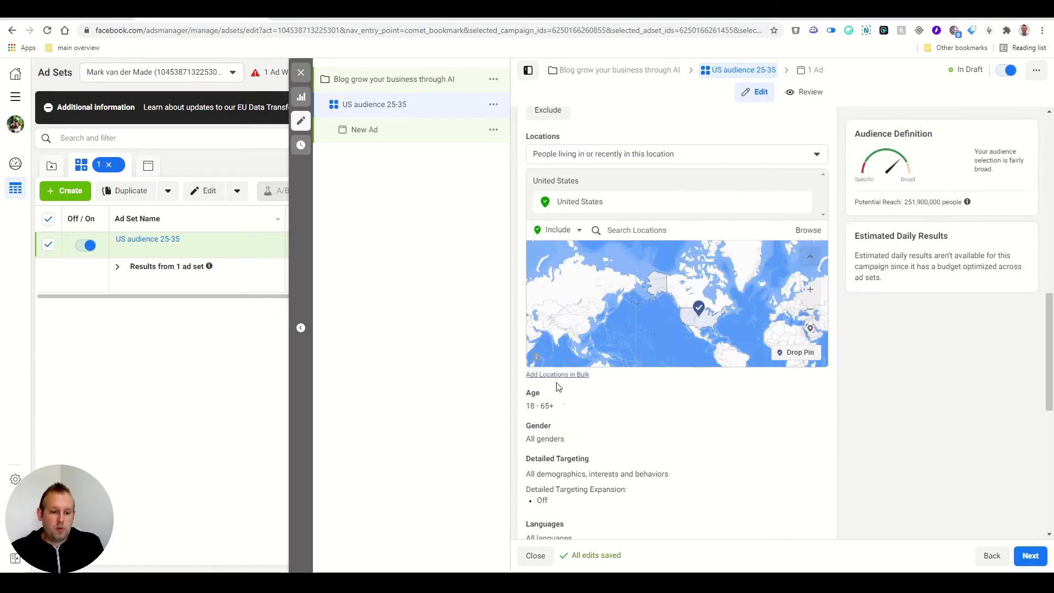
mouse_move(781, 400)
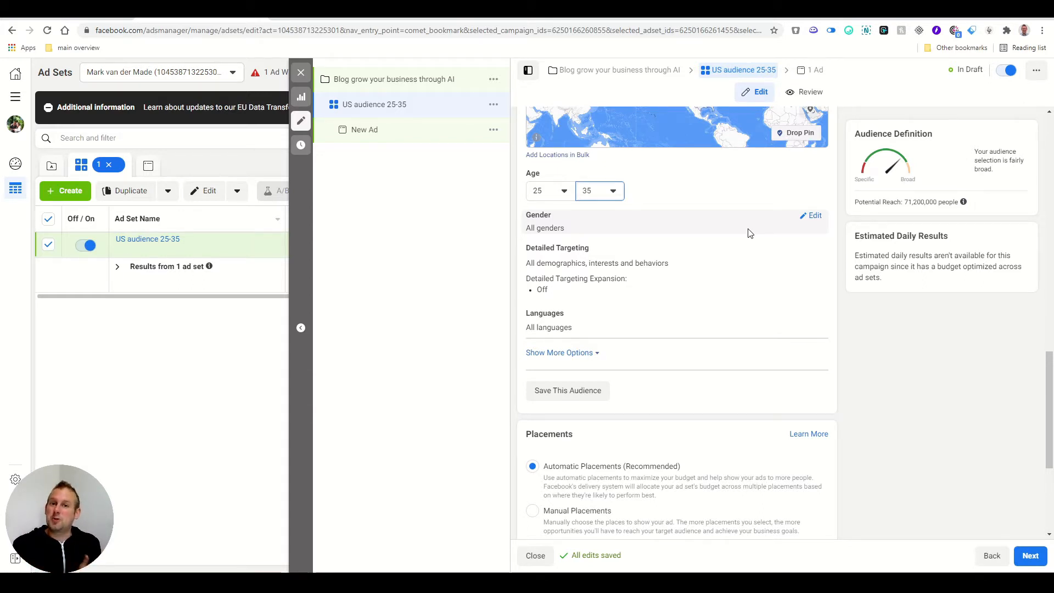
Expand the audience's gender and detailed targeting settings, and set the audience language to English (All)
left_click(810, 216)
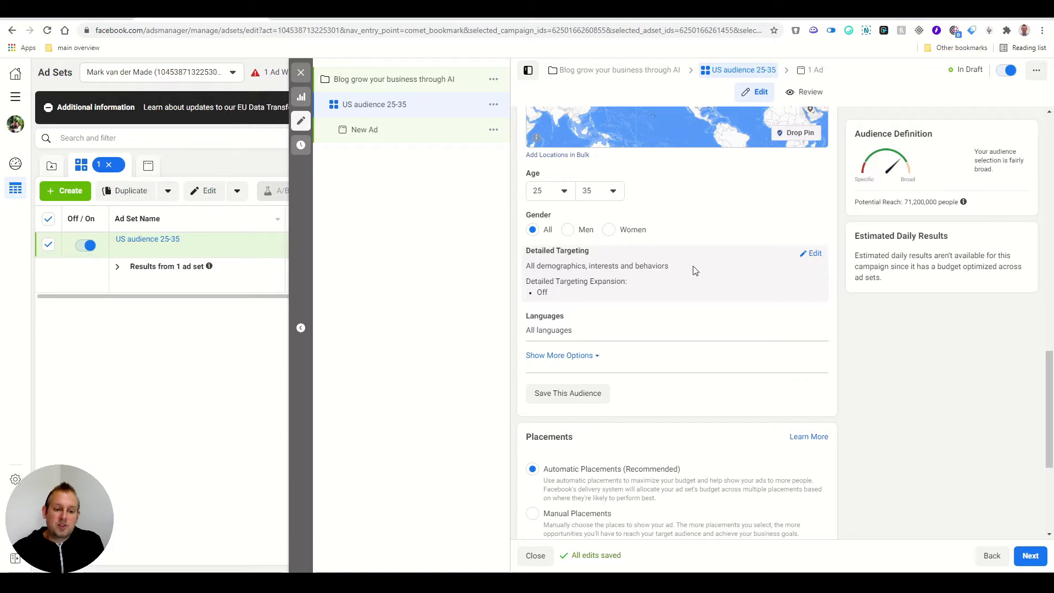
left_click(813, 255)
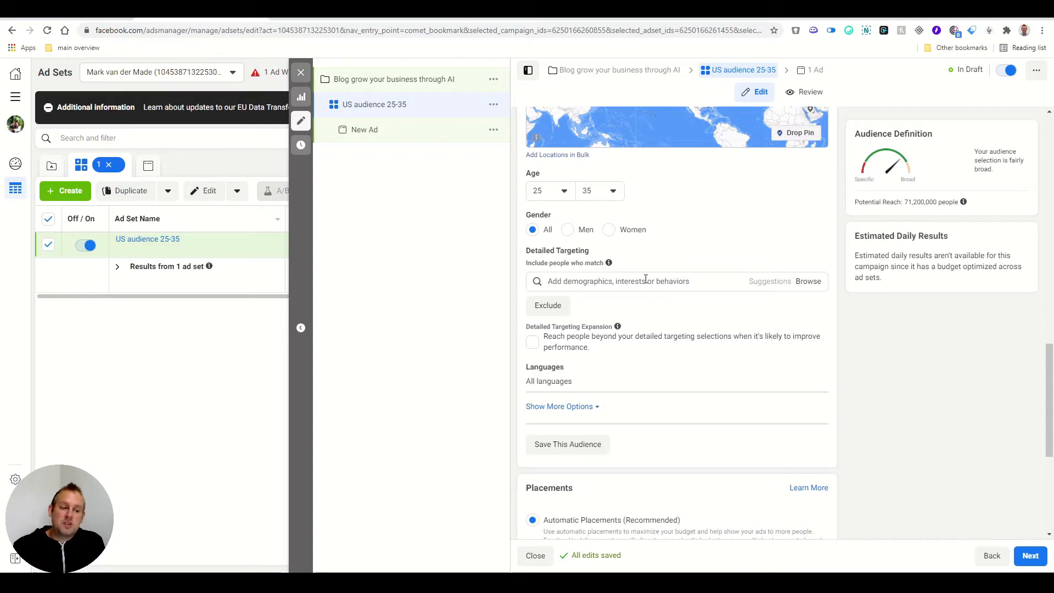
scroll(646, 280, "down", 3)
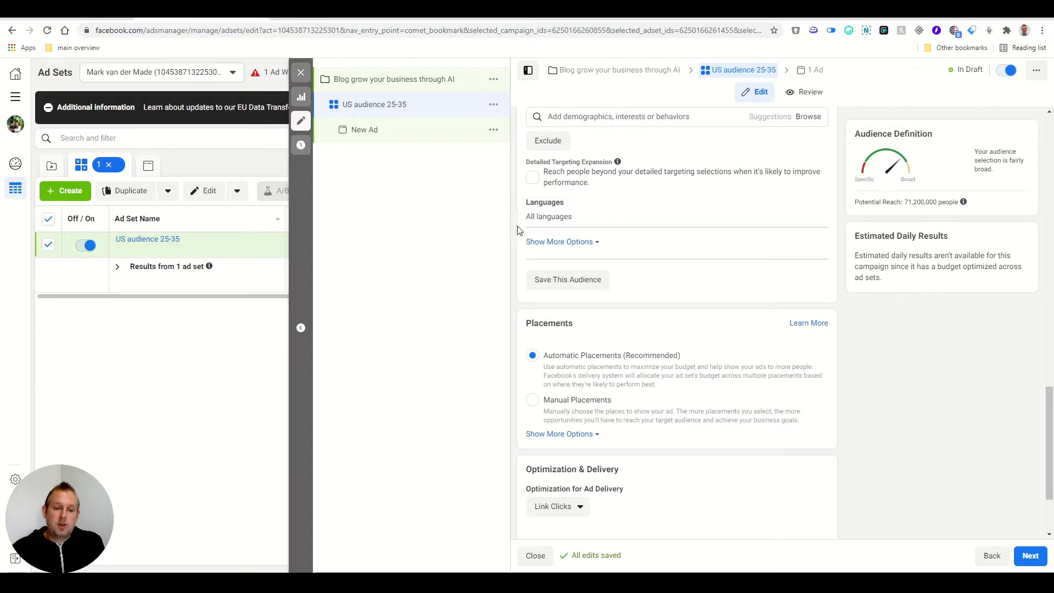
left_click(567, 242)
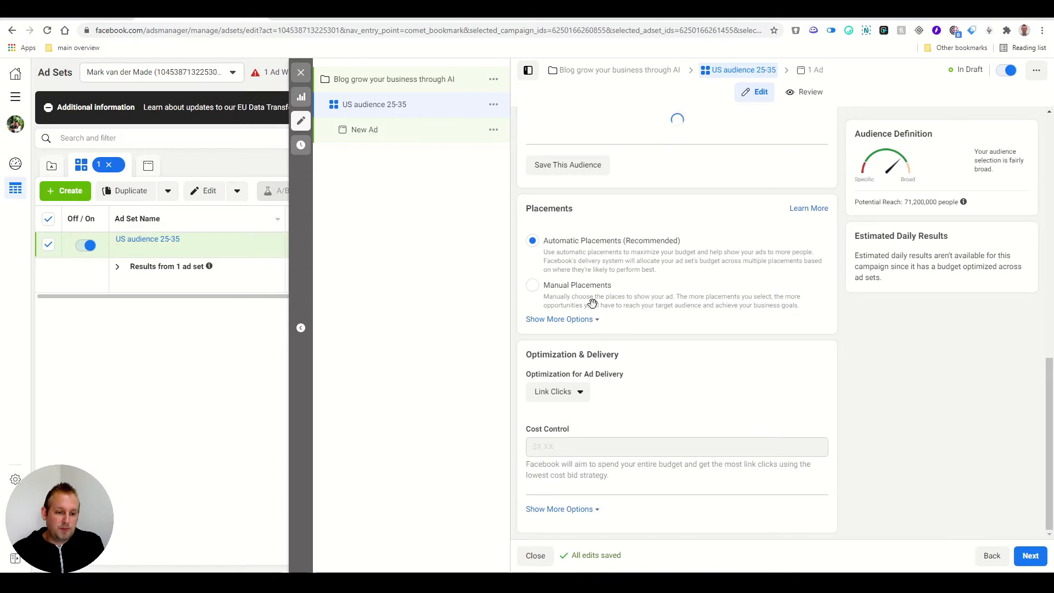
left_click(603, 318)
type("enh")
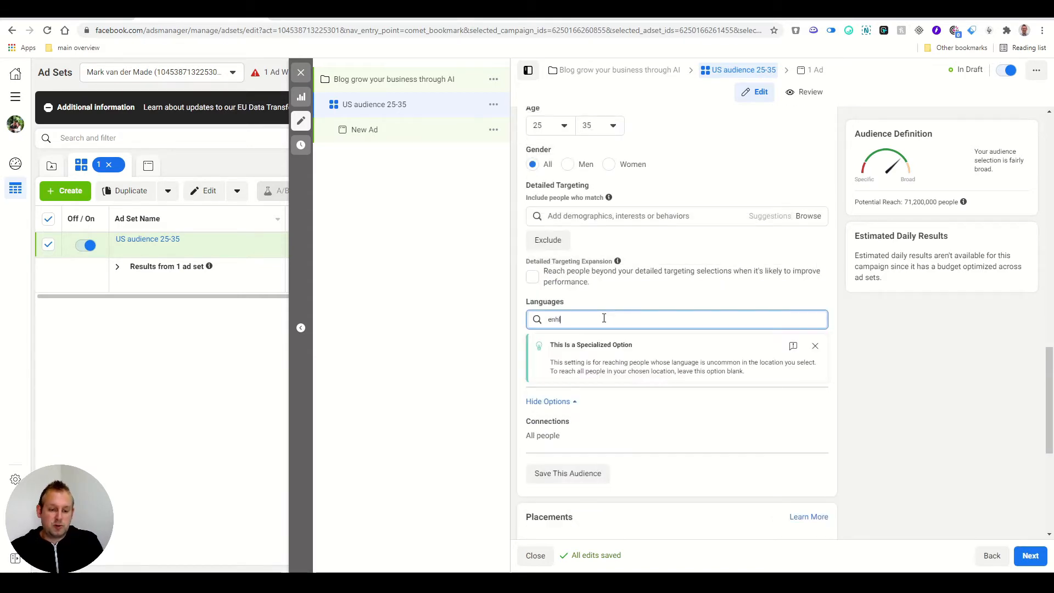
key("BackSpace")
type("glis")
key("Return")
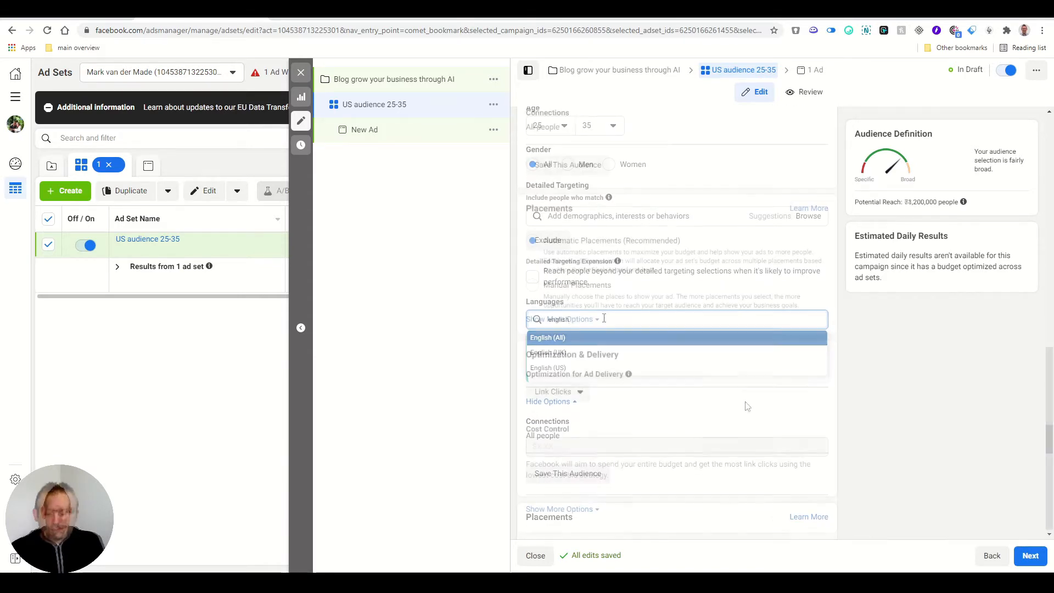
Continue from the ad set to the ad and name it "blog traffic grow business through AI"
scroll(744, 405, "down", 5)
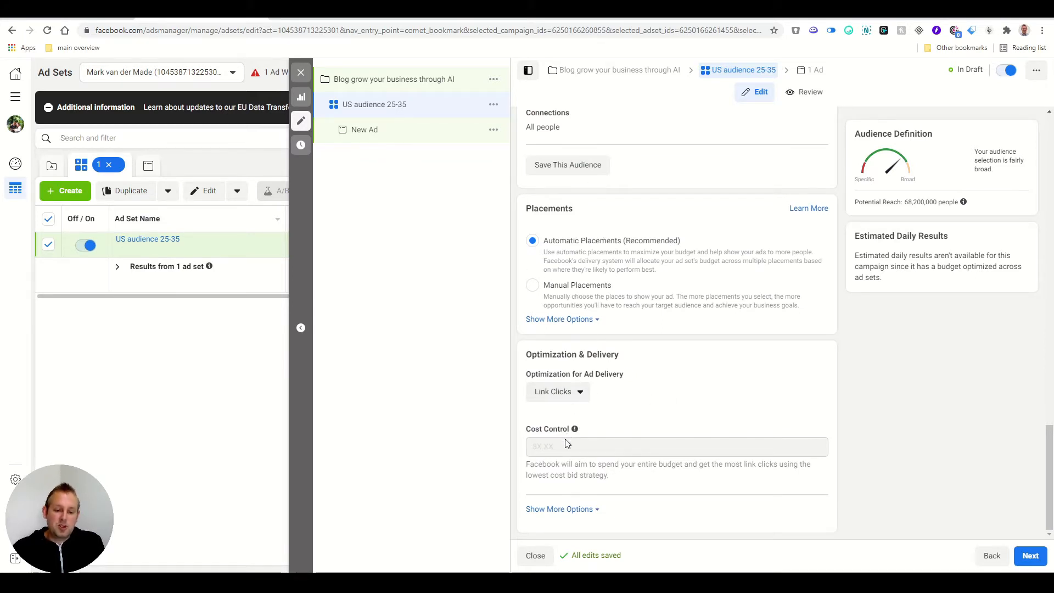
left_click(562, 510)
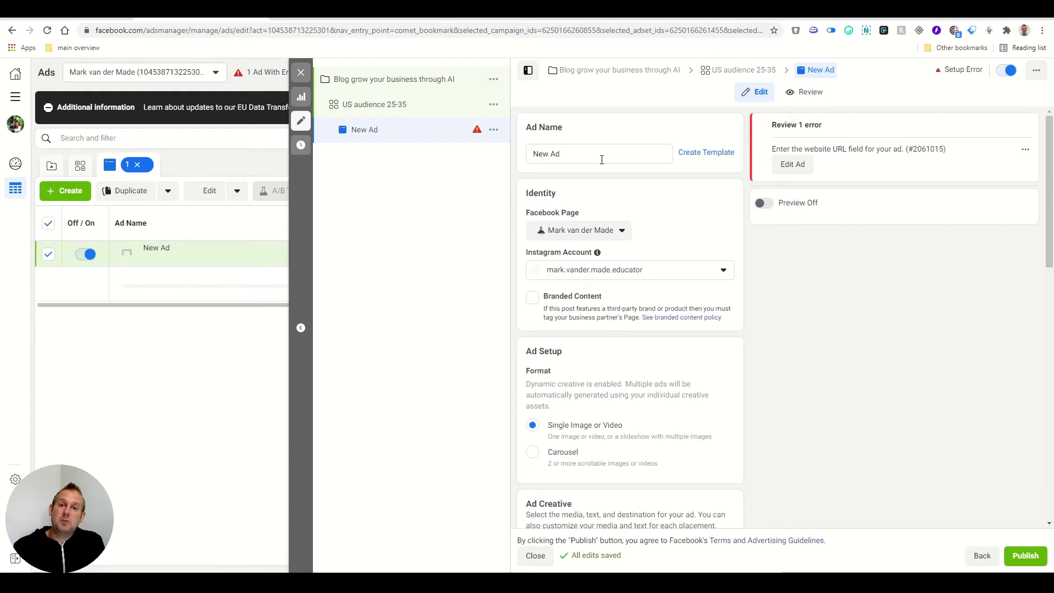
left_click(602, 160)
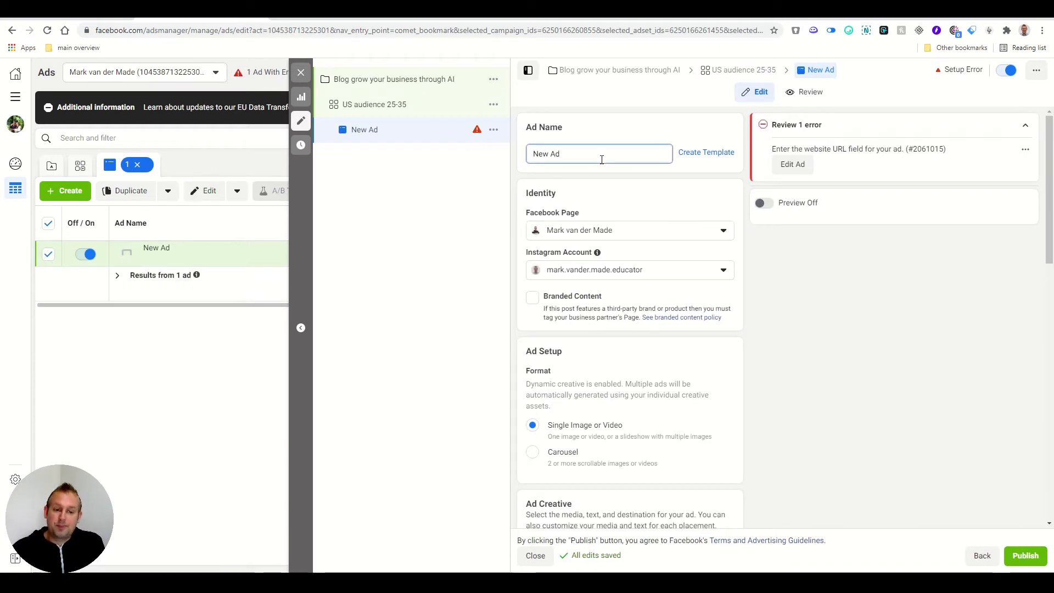
triple_click(602, 160)
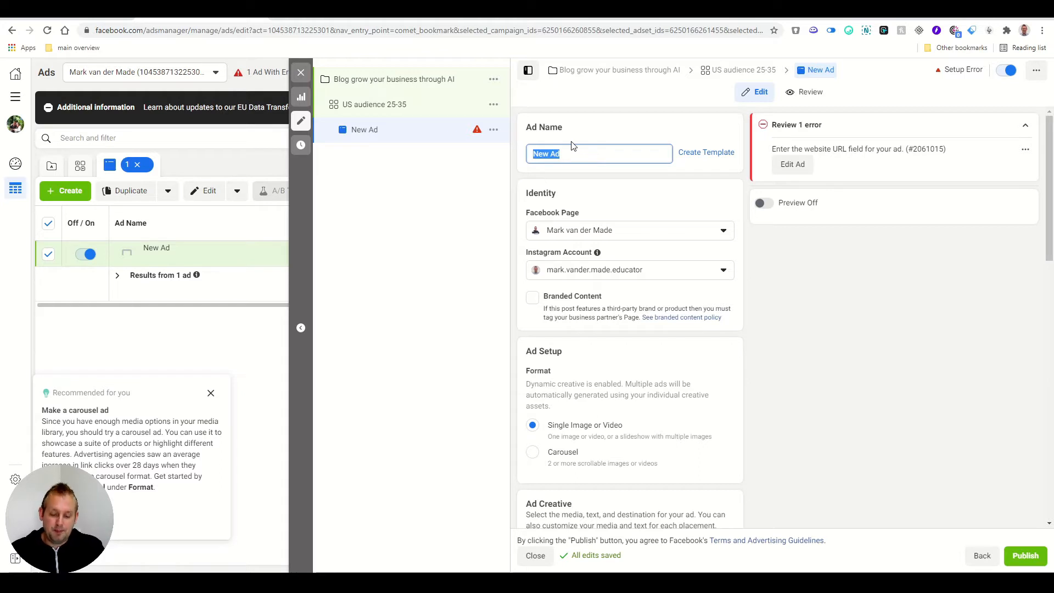
type("blog traffic grow business through AI")
Add the 1200 × 800 "How to build a Messenger bot in 2021" image to the ad creative
scroll(607, 291, "down", 2)
scroll(607, 291, "down", 2)
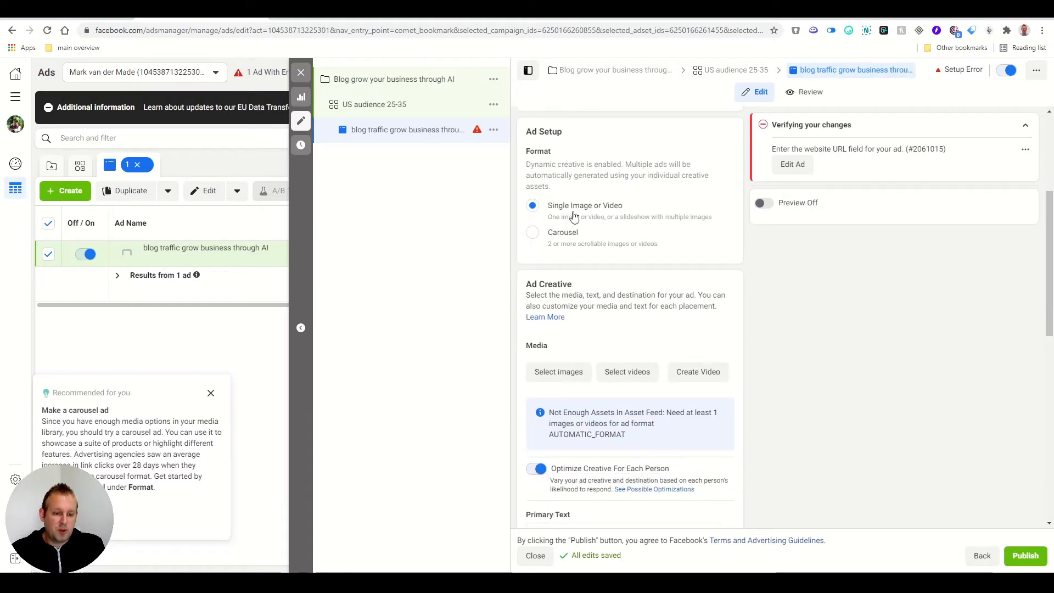
left_click(575, 374)
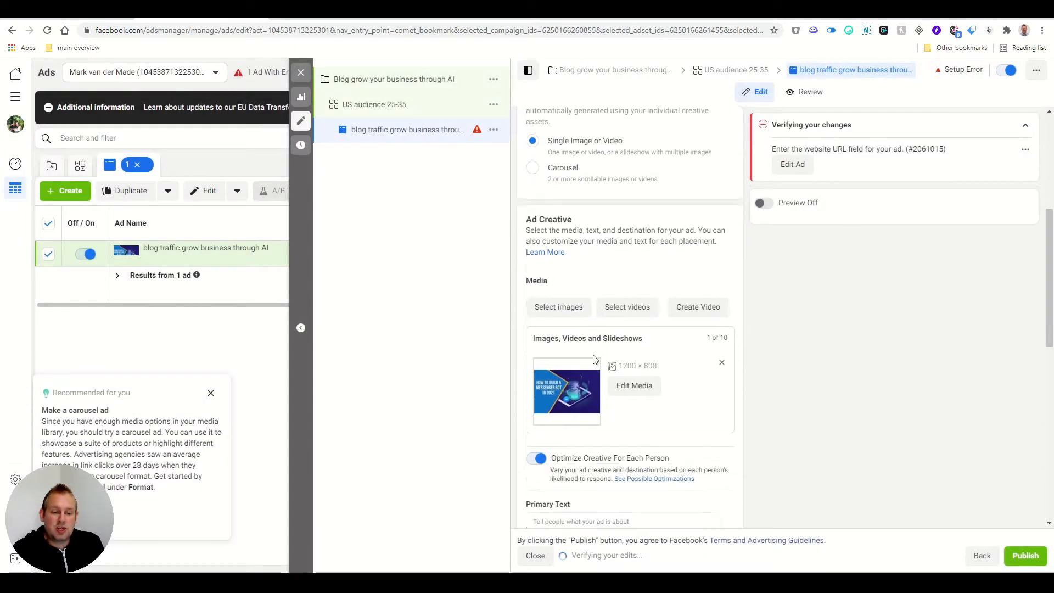
Fill in the ad's primary text with two paragraphs of Lorem ipsum placeholder text and enter the website URL
scroll(594, 360, "down", 2)
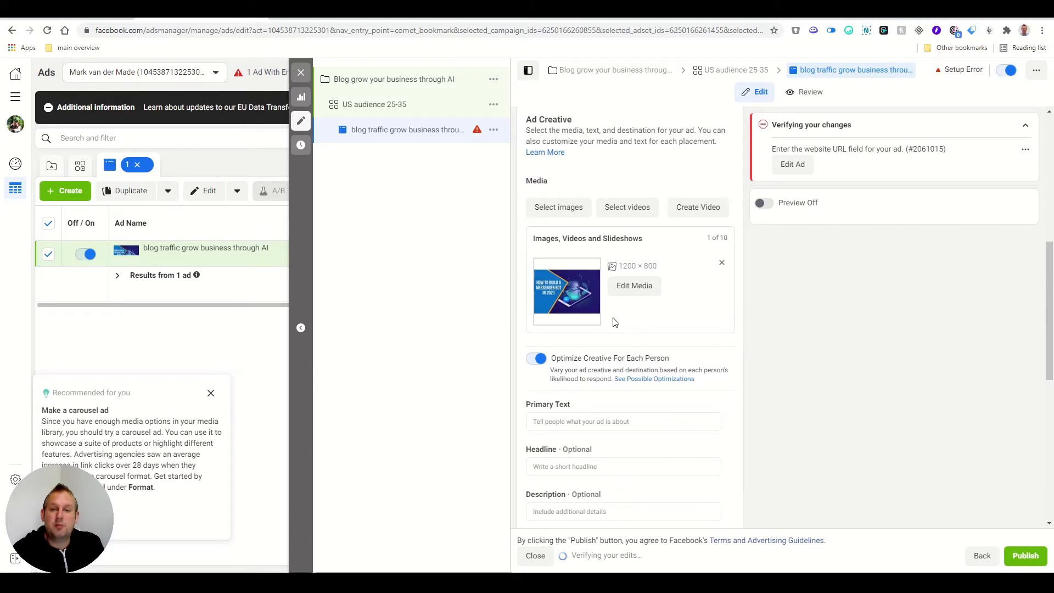
scroll(596, 396, "down", 1)
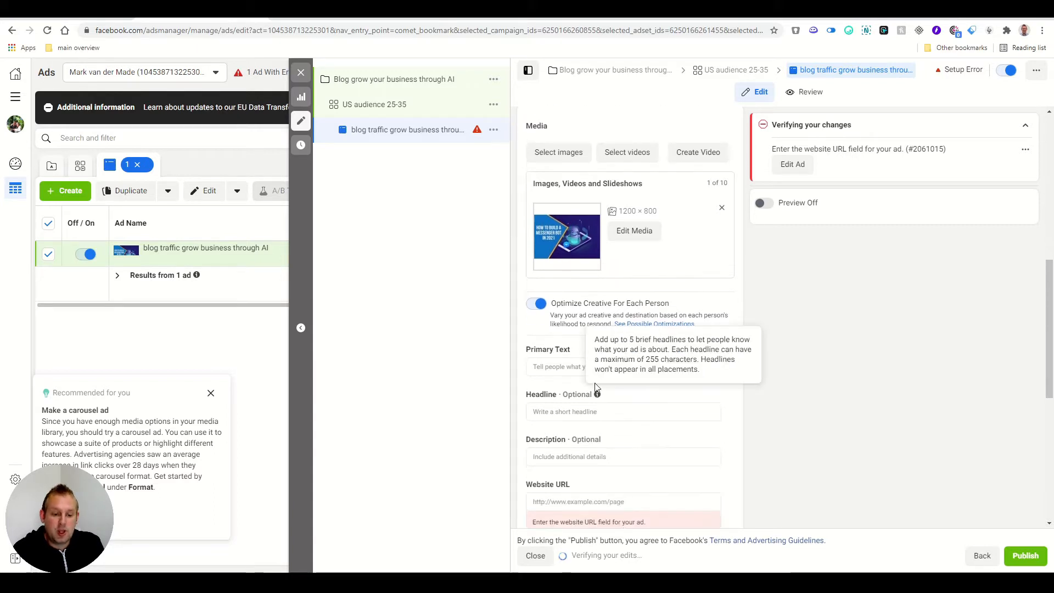
left_click(540, 367)
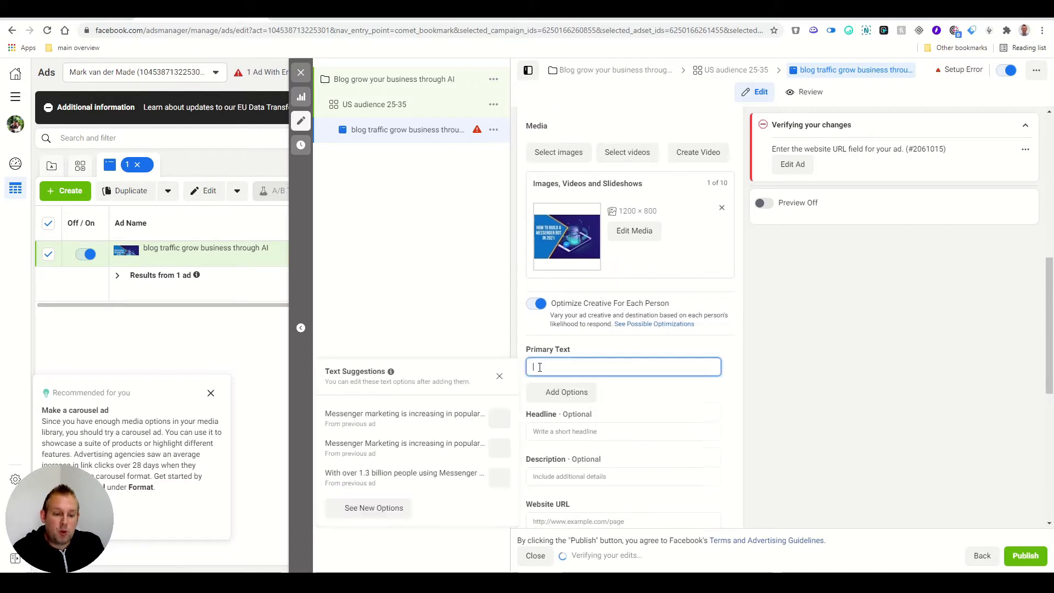
left_click(675, 429)
left_click(648, 434)
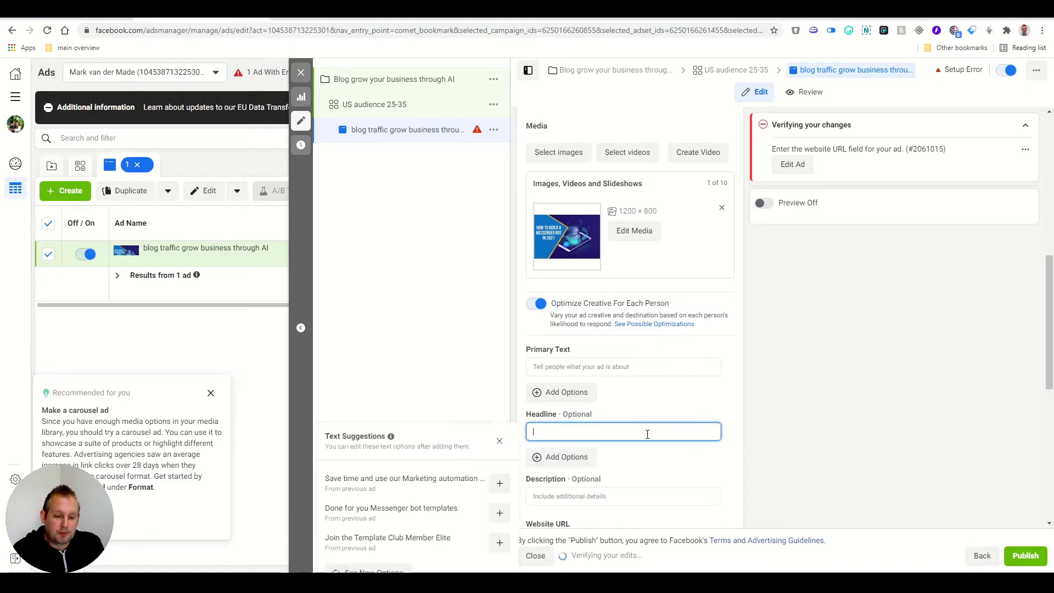
left_click(616, 500)
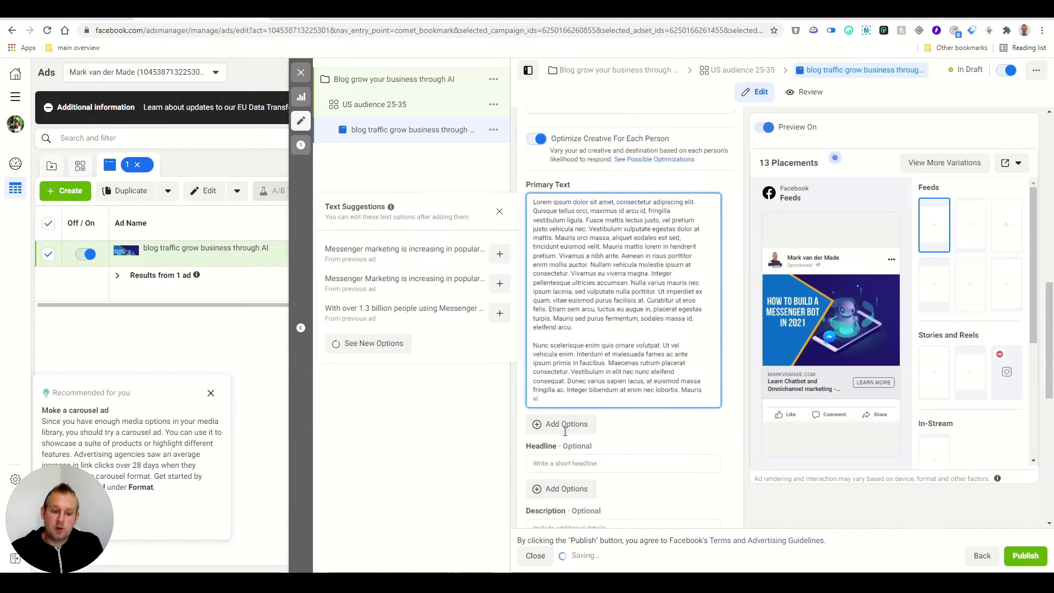
scroll(556, 434, "down", 2)
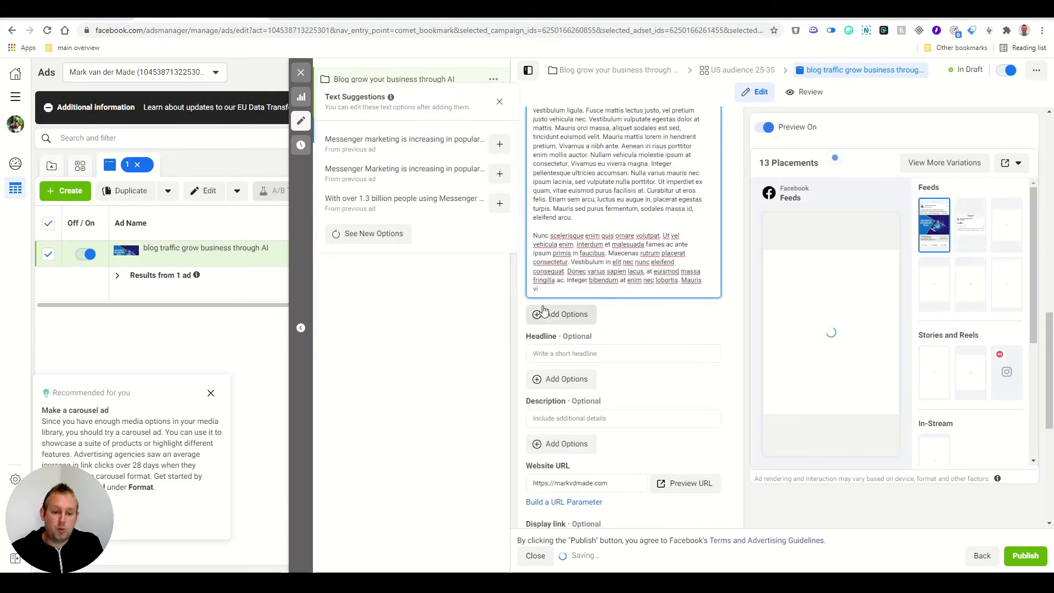
Add a second primary text option with one Lorem ipsum paragraph, the headline "Grow your business with AI" and the description "Step by step guide"
left_click(542, 323)
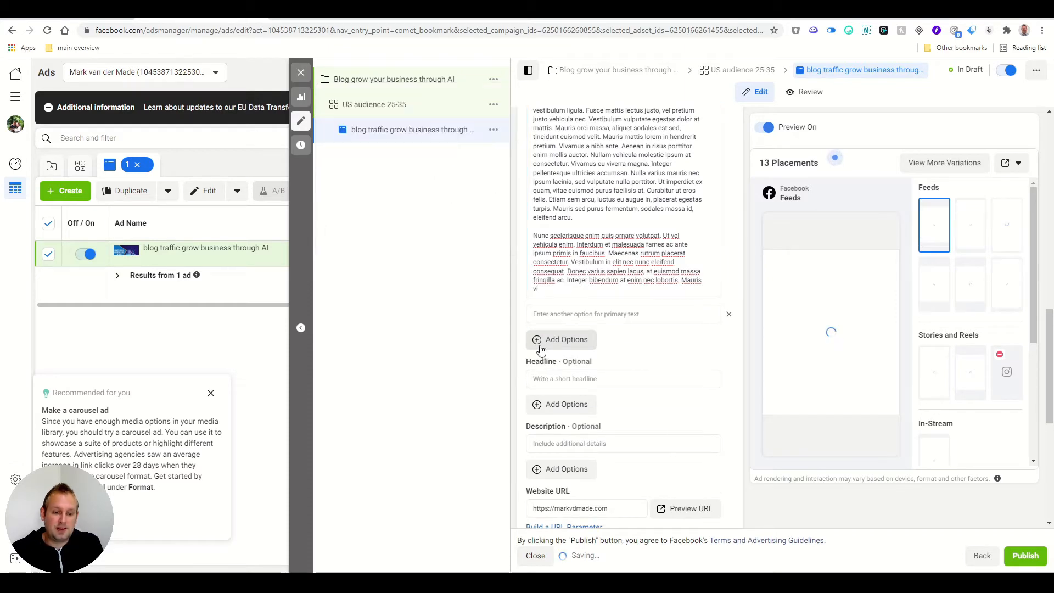
left_click(550, 317)
type("Lorem ipsum dolor sit amet, consectetur adipiscing elit. Quisque tellus orci, maximus id arcu id, fringilla vestibulum ligula. Fusce mattis lectus justo, vel pretium justo vehicula nec. Vestibulum vulputate egestas dolor at mattis. Mauris orci massa, aliquet sodales est sed, tincidunt euismod velit. Mauris mattis lorem in hendrerit pretium. Vivamus a nibh ante. Aenean in risus porttitor enim mollis auctor. Nullam vehicula molestie ipsum at consectetur. Vivamus eu viverra magna. Integer pellentesque ultricies accumsan. Nulla varius mauris nec ipsum lacinia, sed vulputate nulla porttitor. Ut imperdiet ex quam, vitae euismod purus facilisis at. Curabitur ut eros felis. Etiam sem arcu, luctus eu augue in, placerat egestas turpis. Mauris sed purus fermentum, sodales massa id, eleifend arcu.")
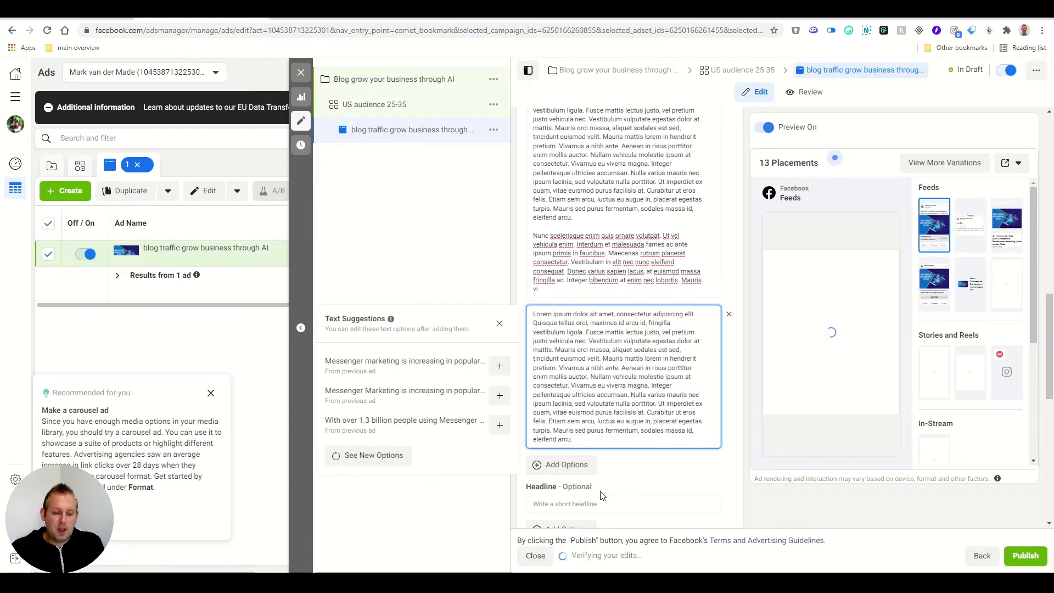
scroll(600, 464, "down", 2)
scroll(598, 393, "down", 6)
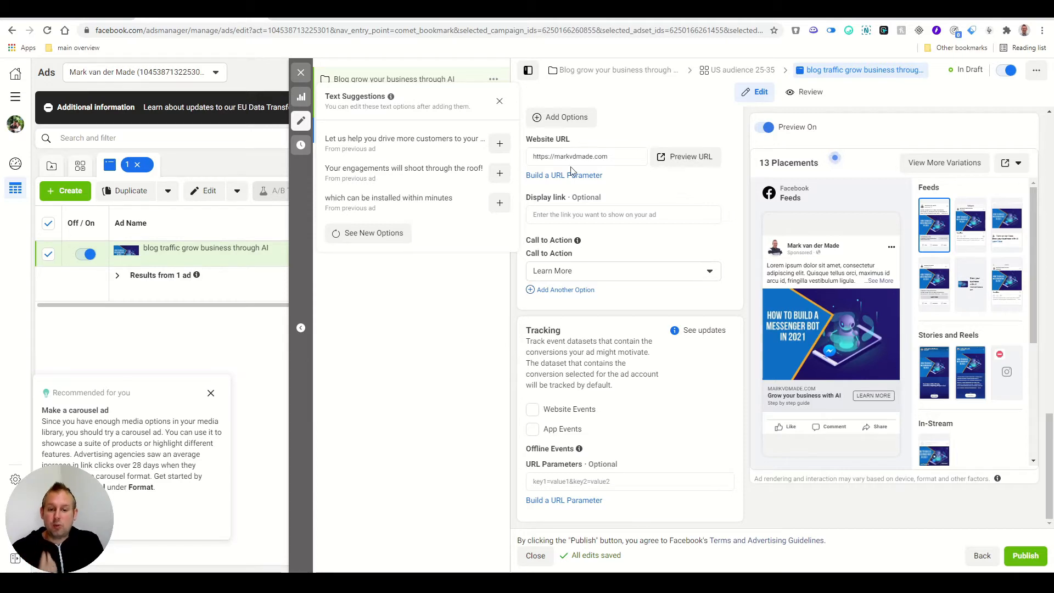
Look over the actions available for the US audience 25-35 ad set, and leave the editor without publishing the draft items
left_click(301, 72)
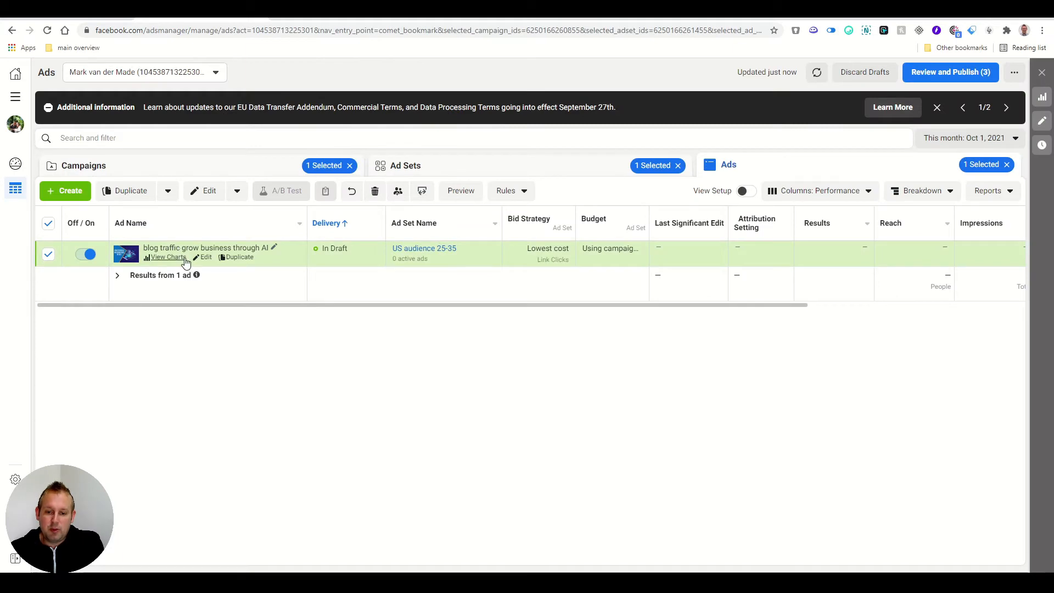
left_click(204, 257)
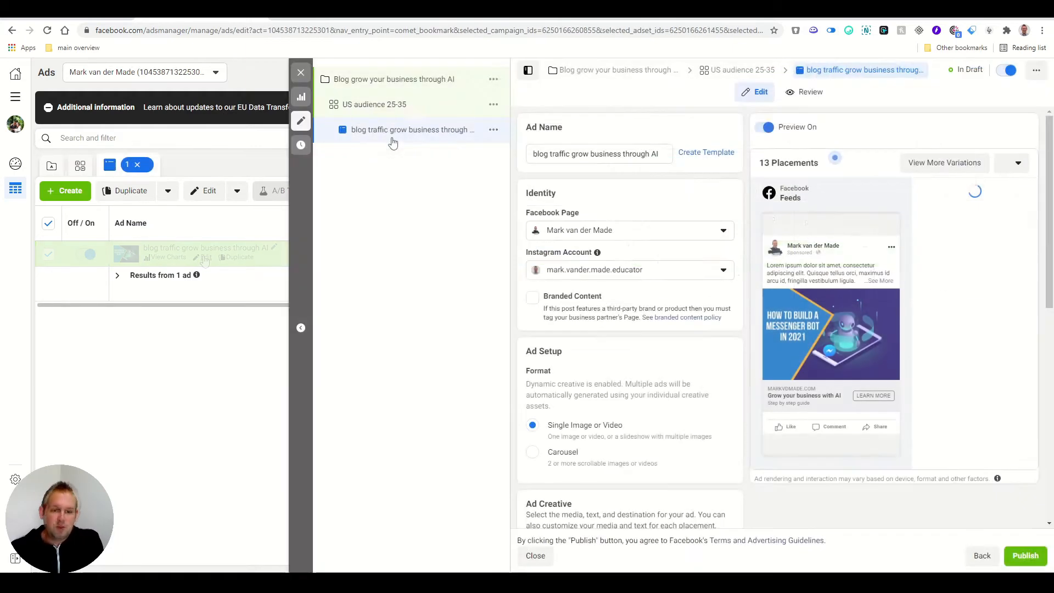
left_click(373, 108)
left_click(493, 106)
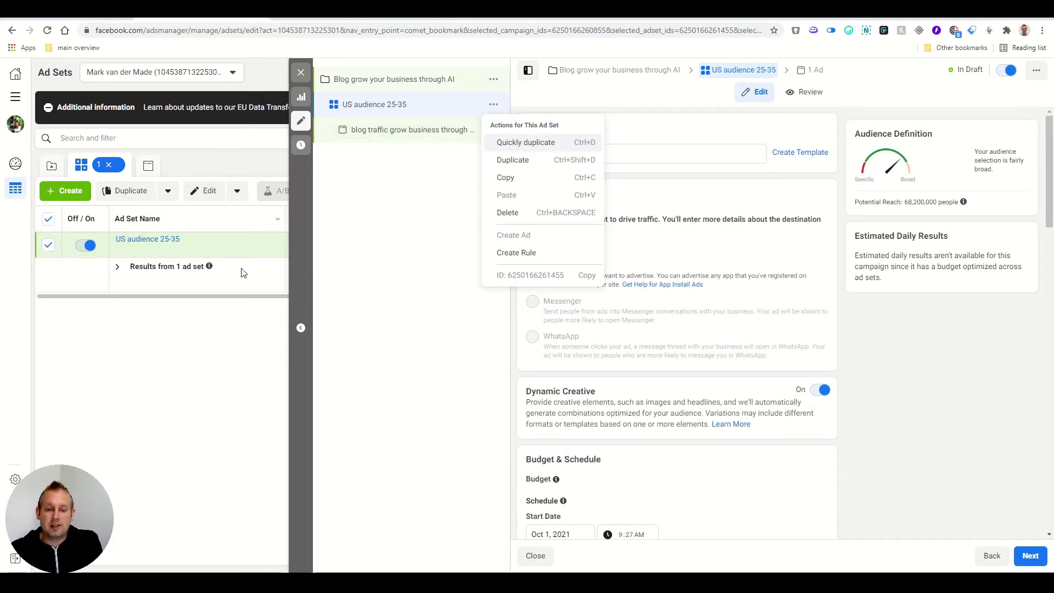
left_click(266, 384)
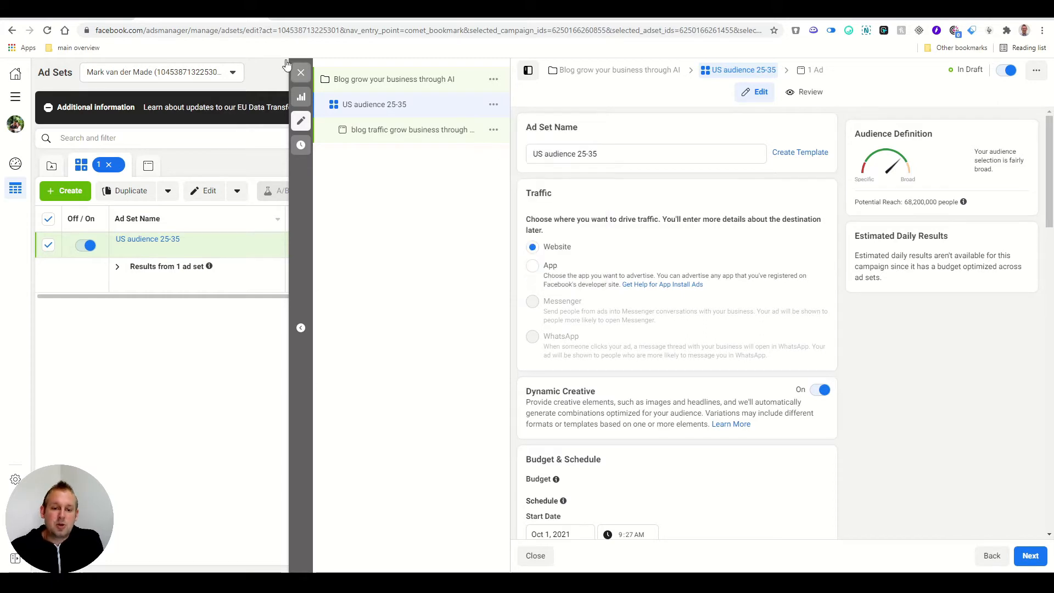
left_click(303, 73)
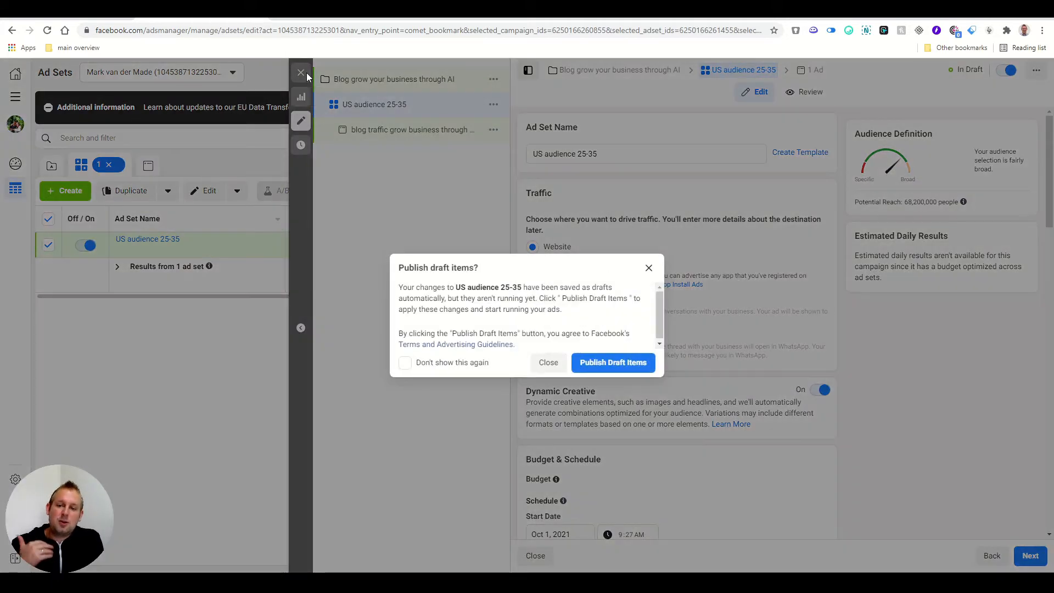
left_click(546, 363)
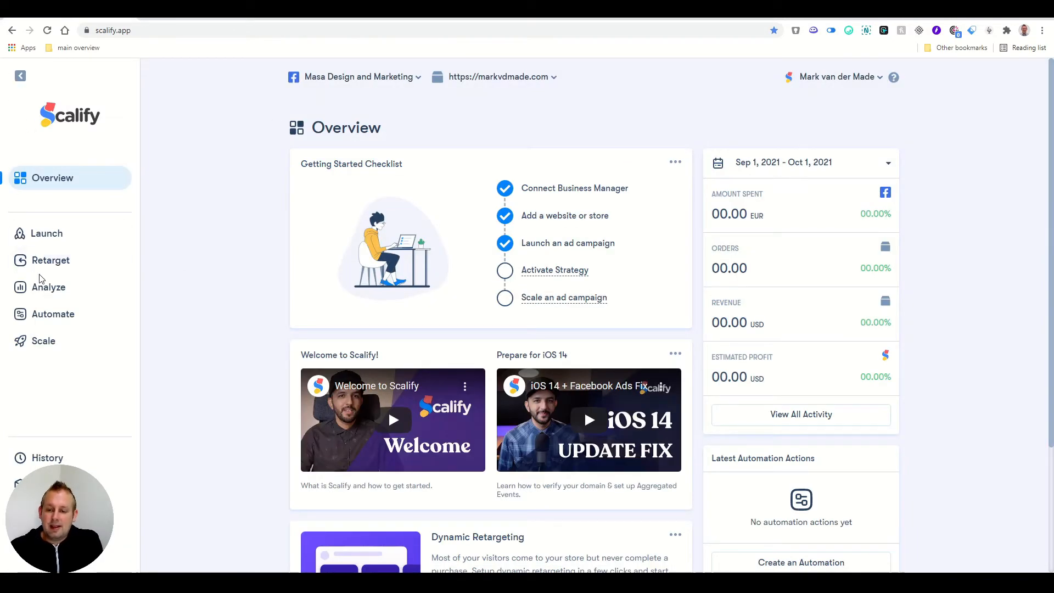
Switch to Scalify and start launching Targeting ads with a new campaign, skipping the optional offer
left_click(70, 234)
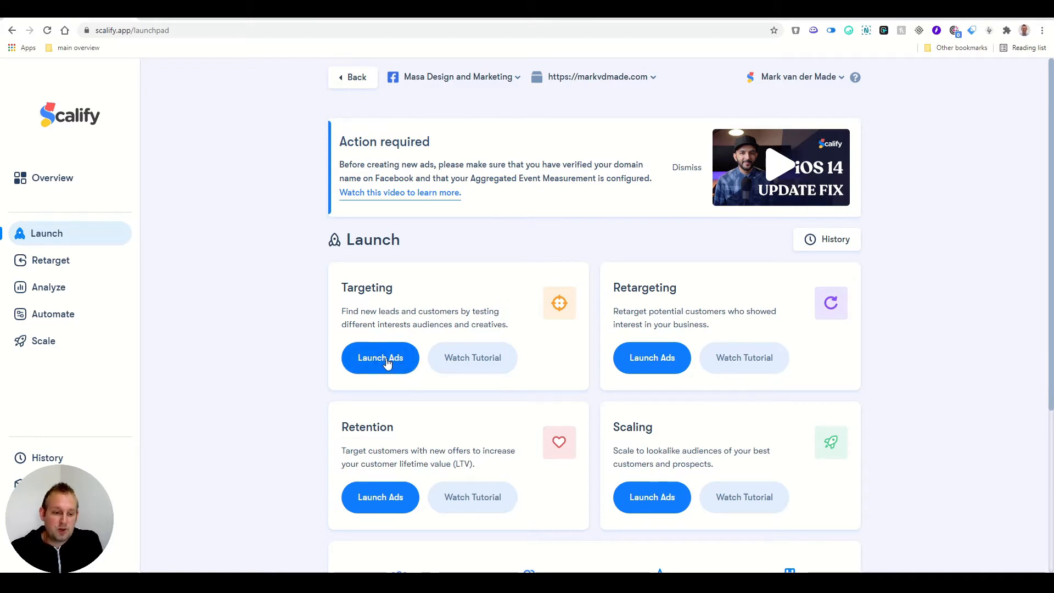
left_click(387, 358)
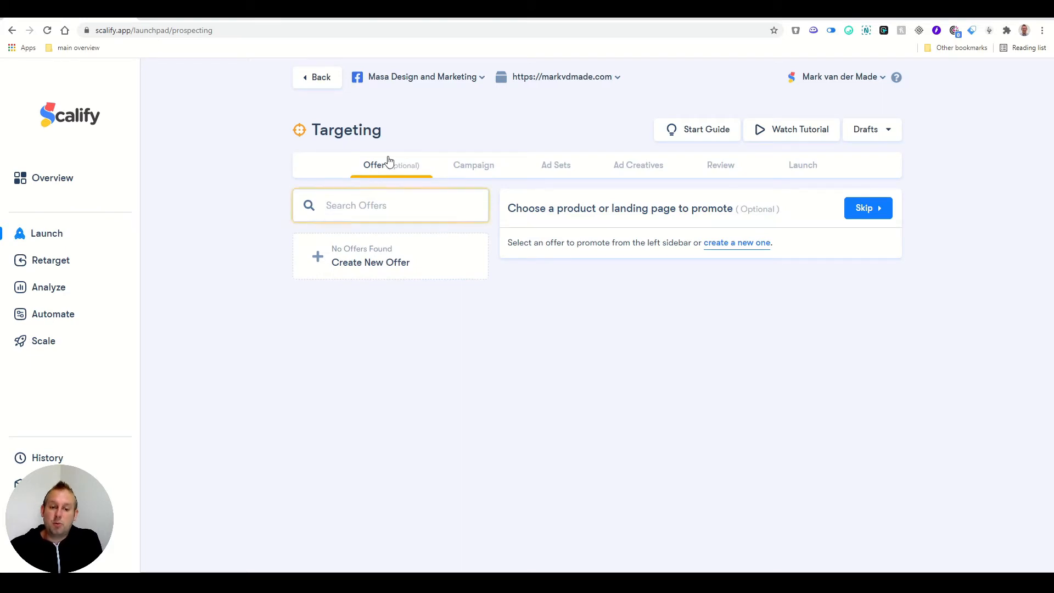
left_click(869, 208)
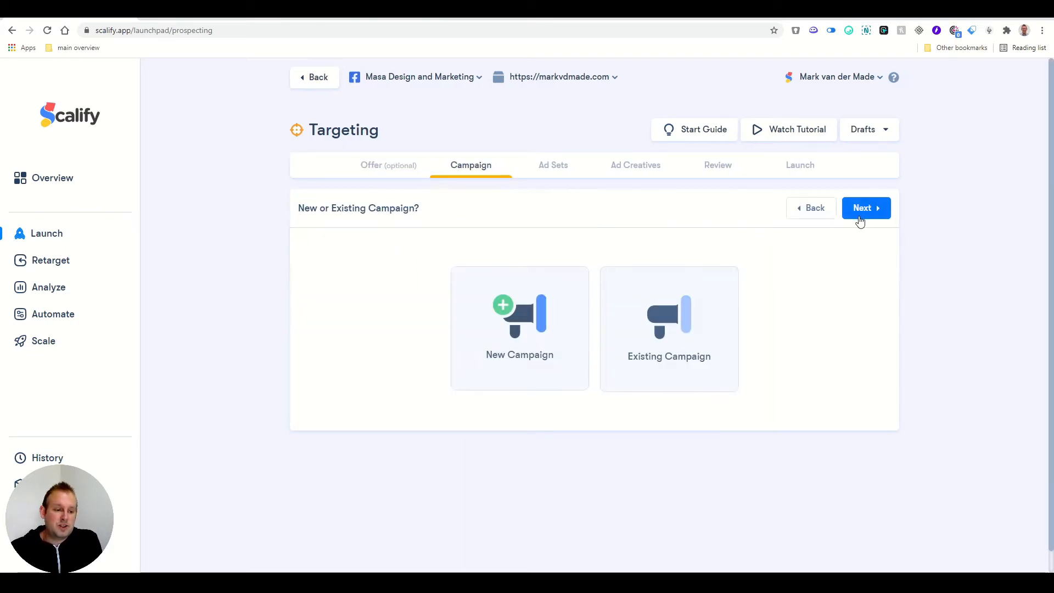
left_click(538, 343)
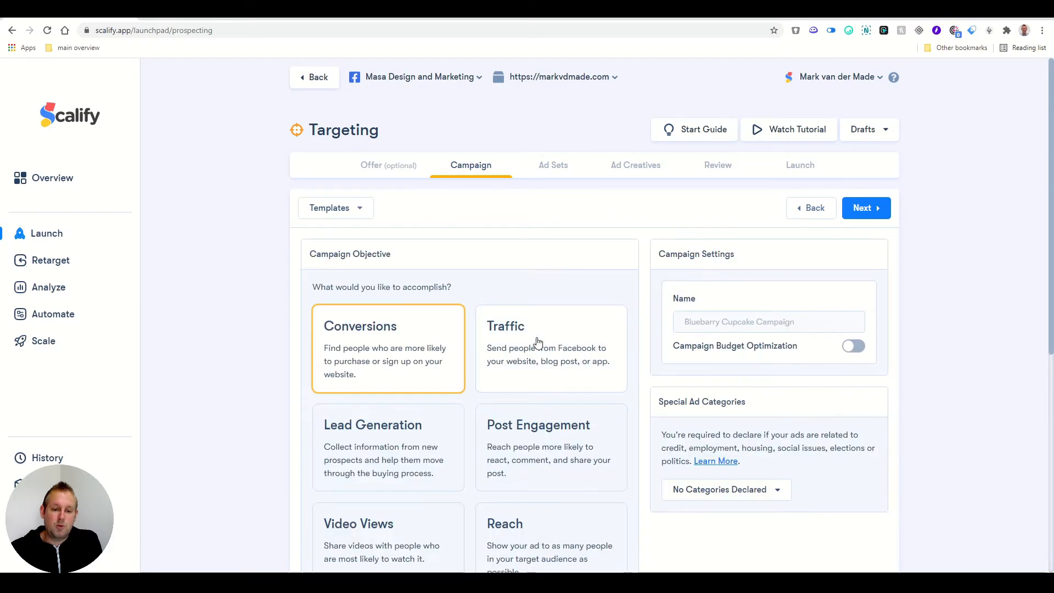
Set the campaign objective to Traffic and name the campaign "Blog traffic -grow business through AI"
scroll(497, 308, "down", 1)
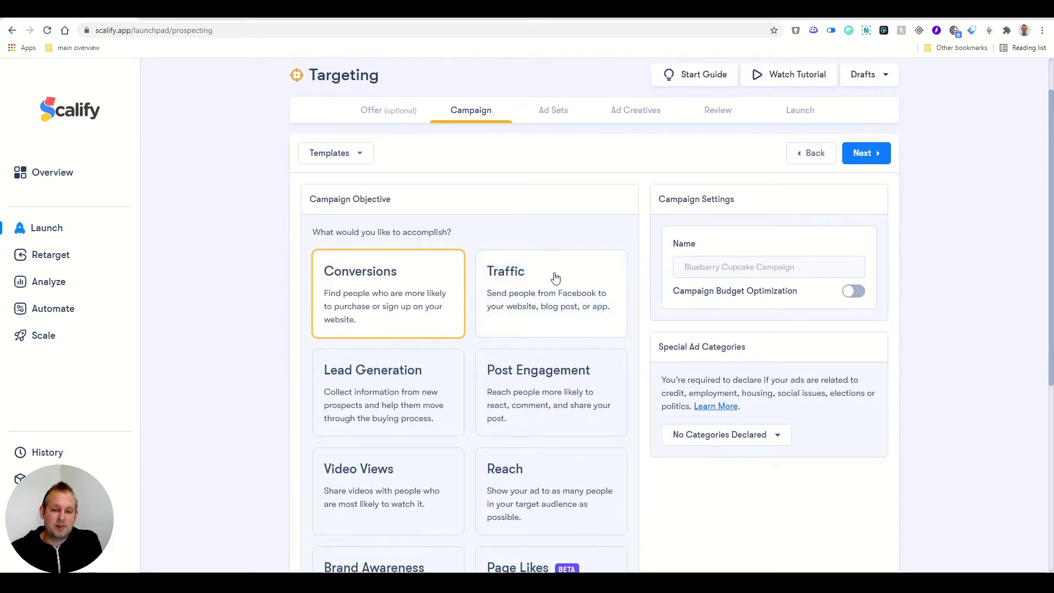
left_click(556, 278)
left_click(731, 262)
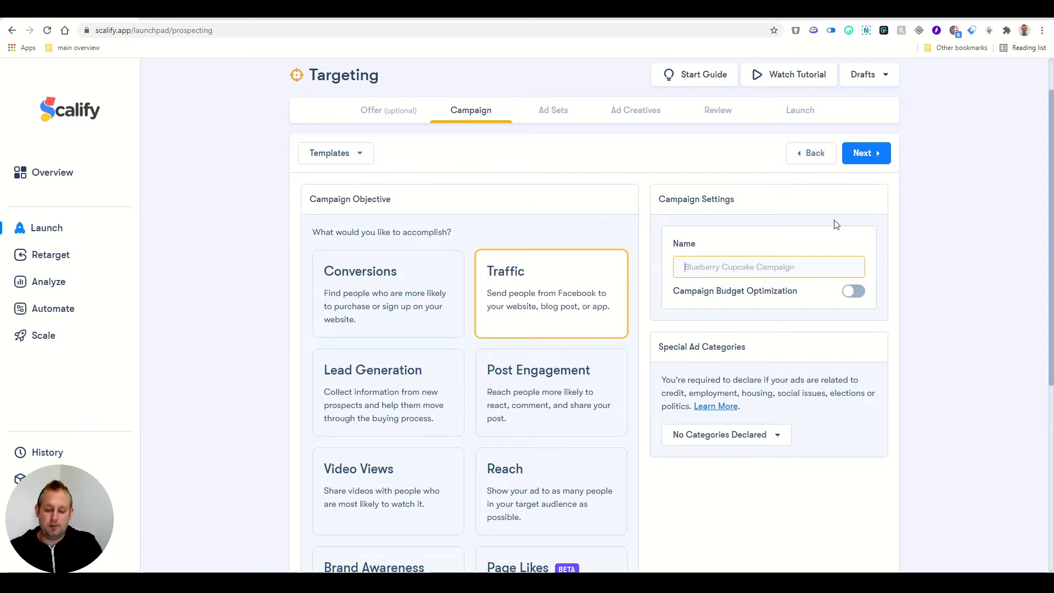
type("Blog traffic -grow business through AI")
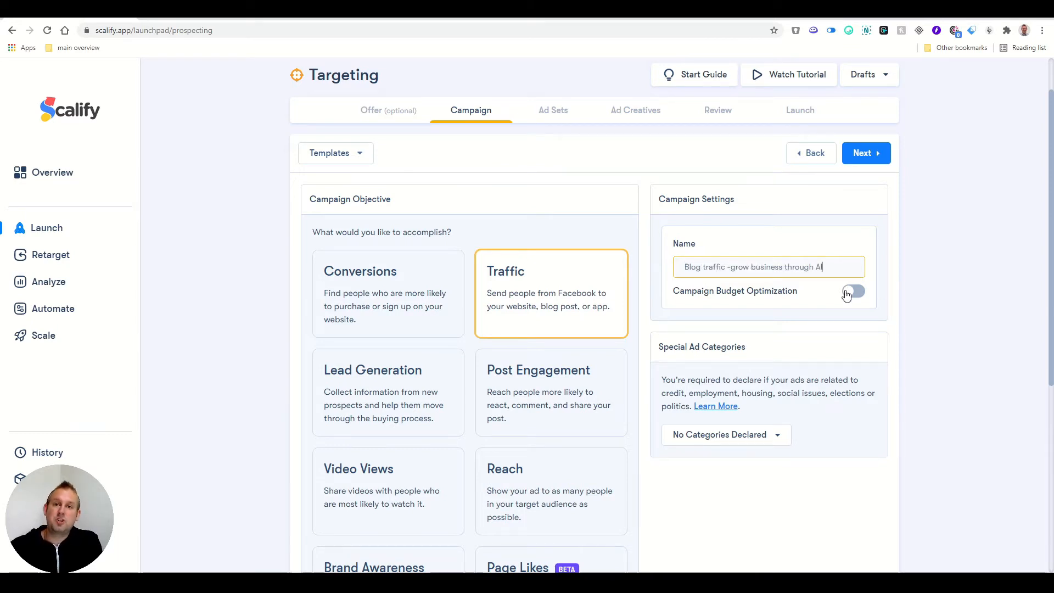
Enable Campaign Budget Optimization and set the daily budget to 100 EUR
left_click(869, 292)
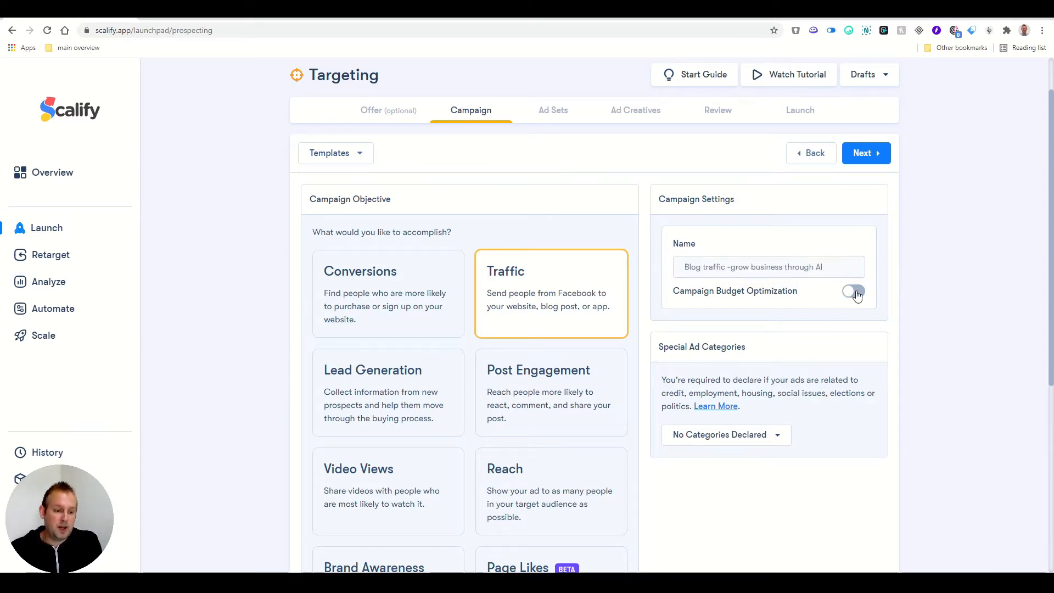
left_click(855, 293)
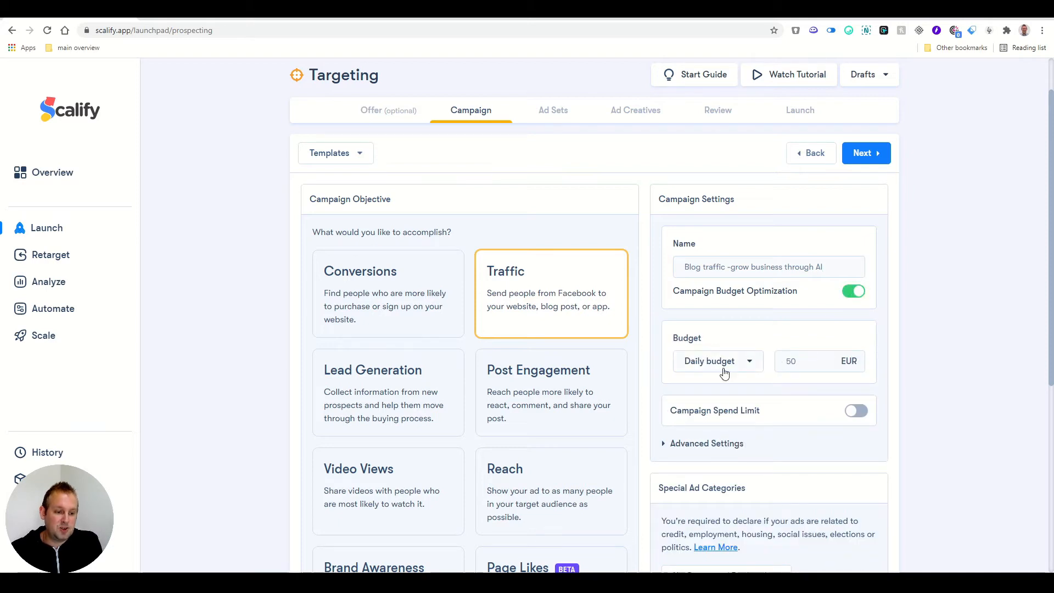
left_click(703, 362)
left_click(703, 362)
left_click(800, 361)
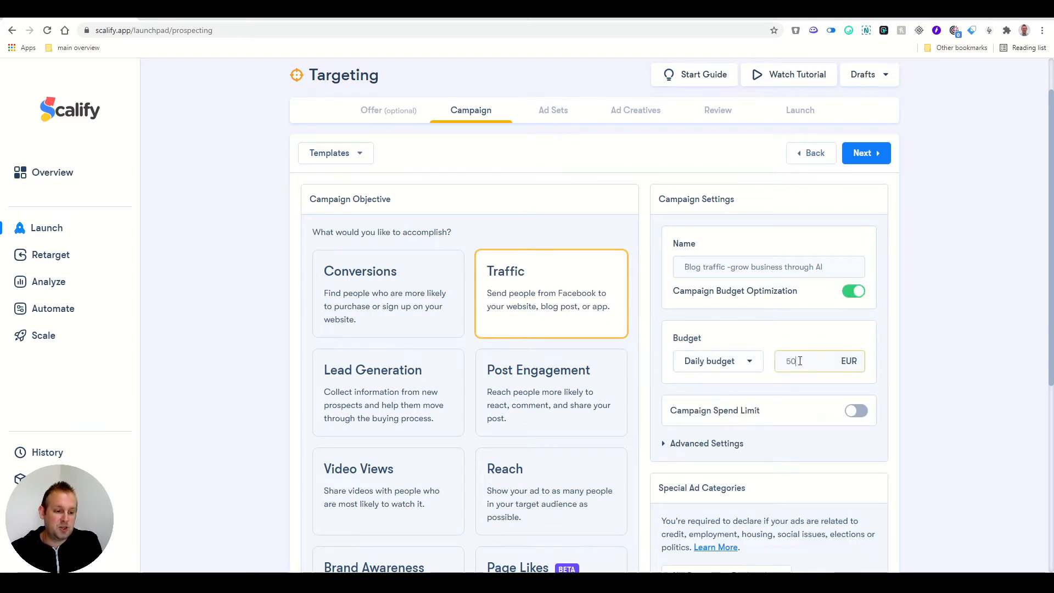
double_click(799, 359)
type("100")
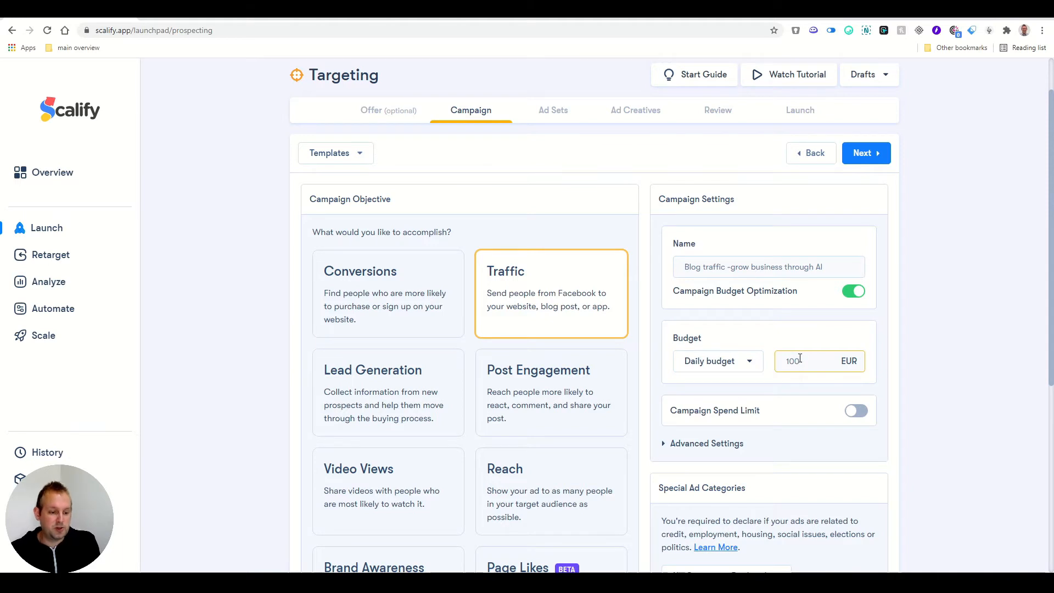
left_click(794, 423)
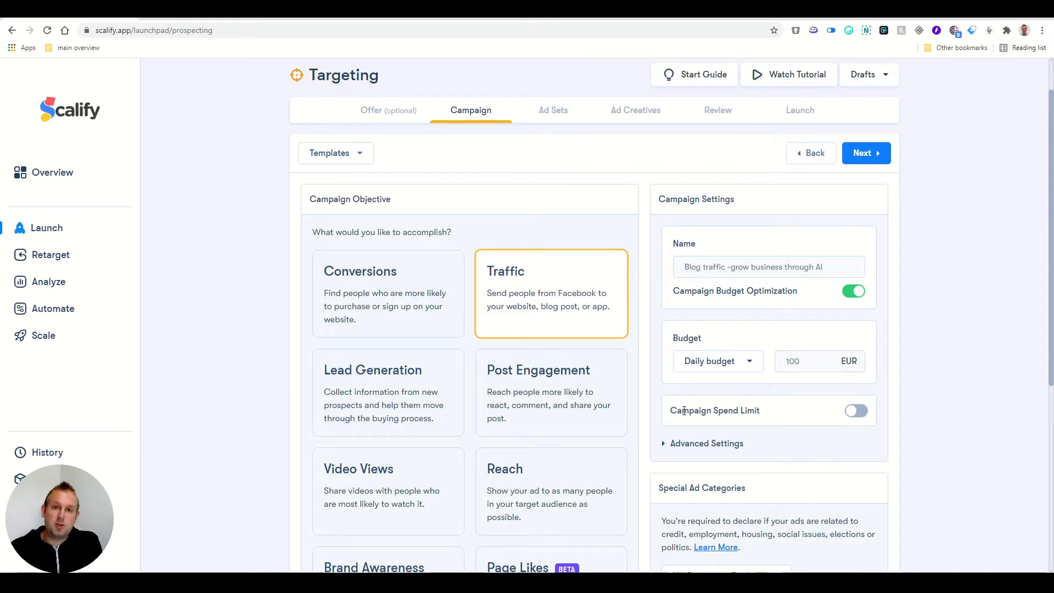
left_click(855, 411)
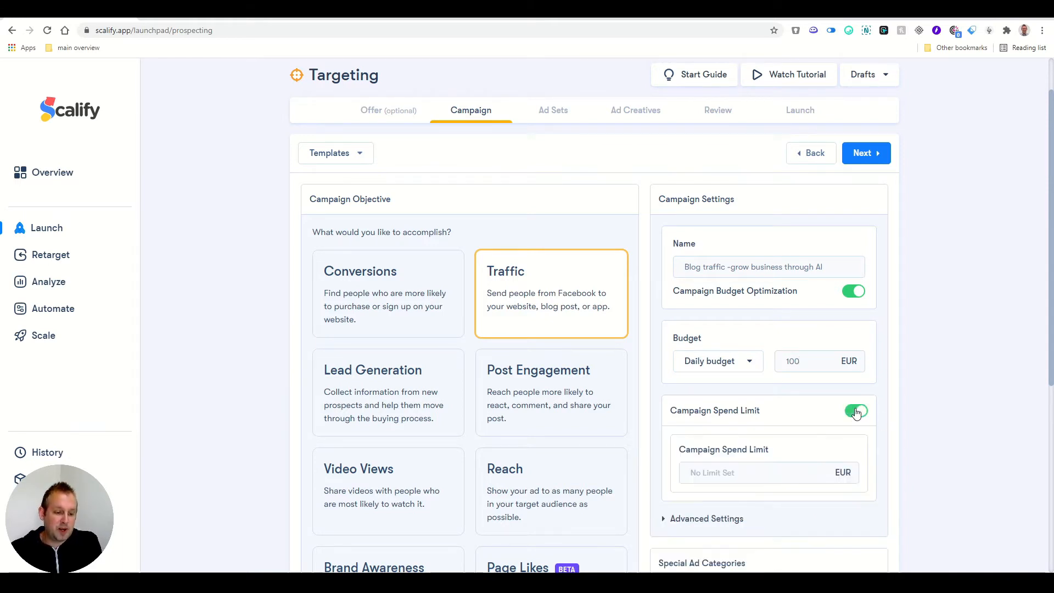
left_click(732, 474)
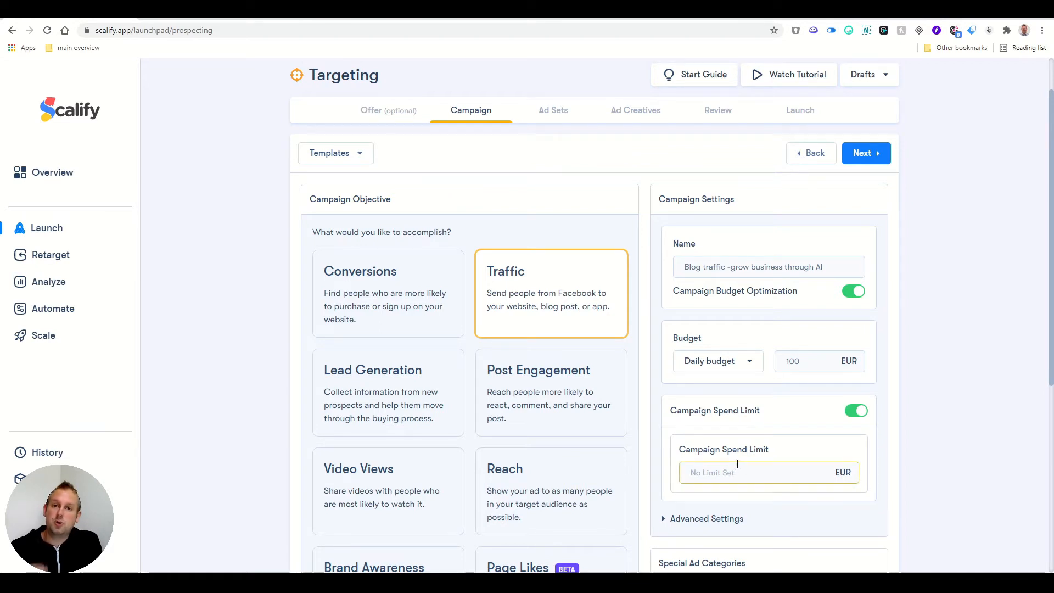
left_click(855, 412)
Expand the campaign's advanced settings and choose Lowest cost as the bid strategy
scroll(684, 412, "down", 1)
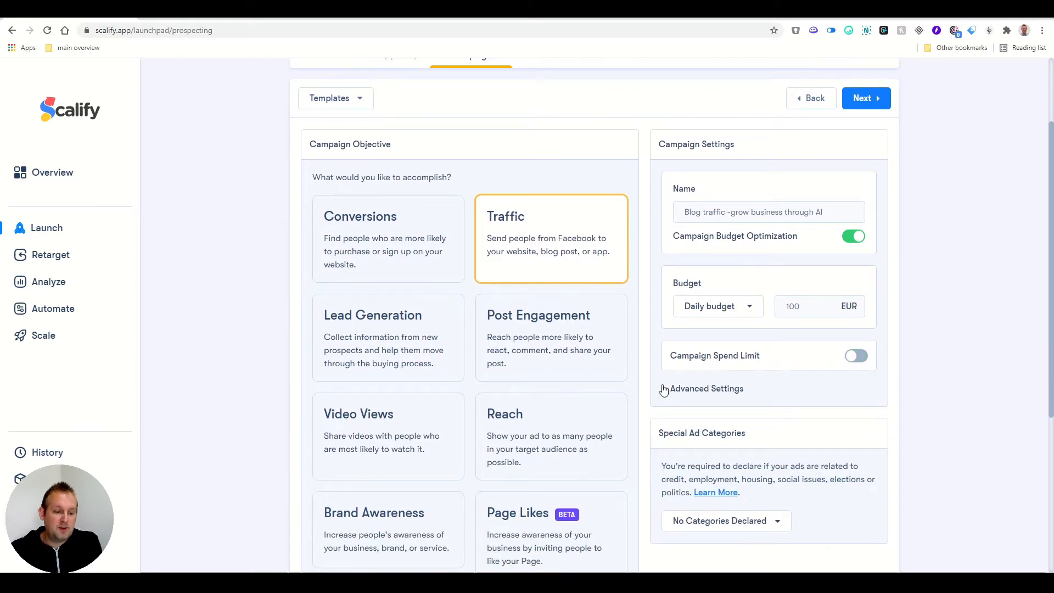
left_click(671, 388)
scroll(799, 399, "down", 2)
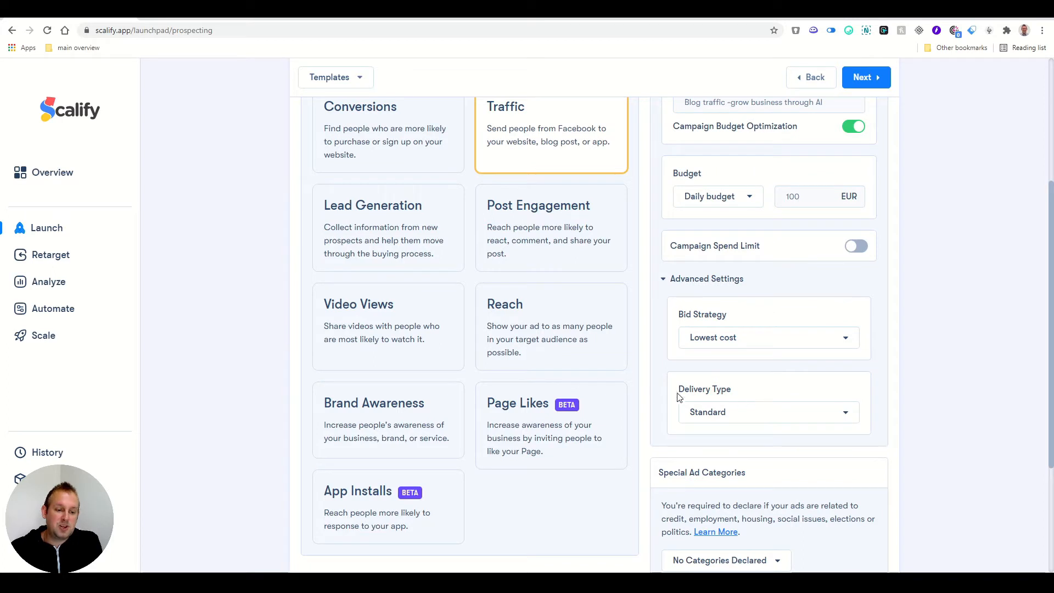
left_click(749, 341)
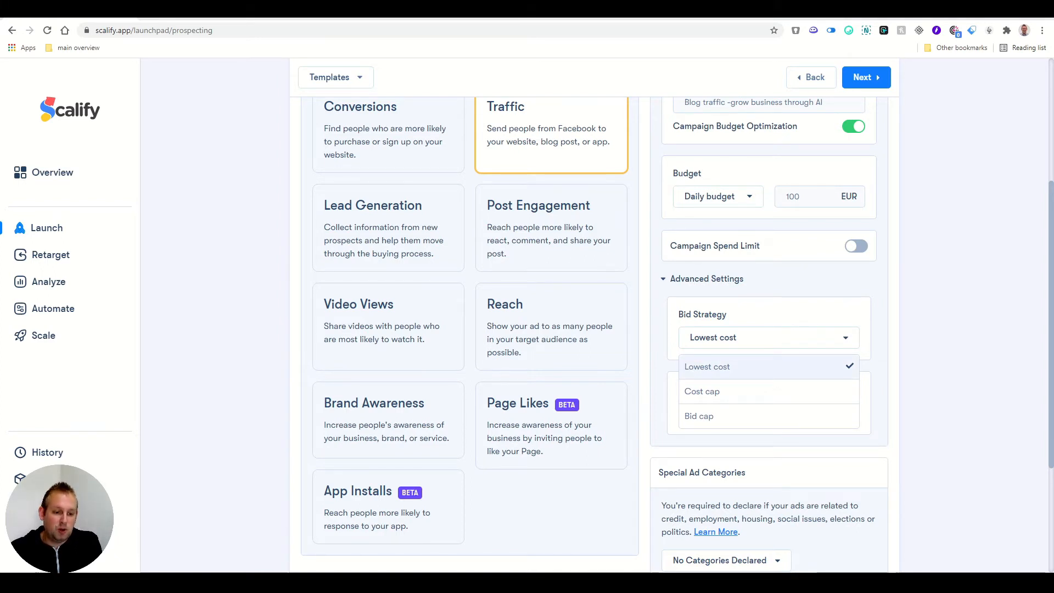
left_click(777, 371)
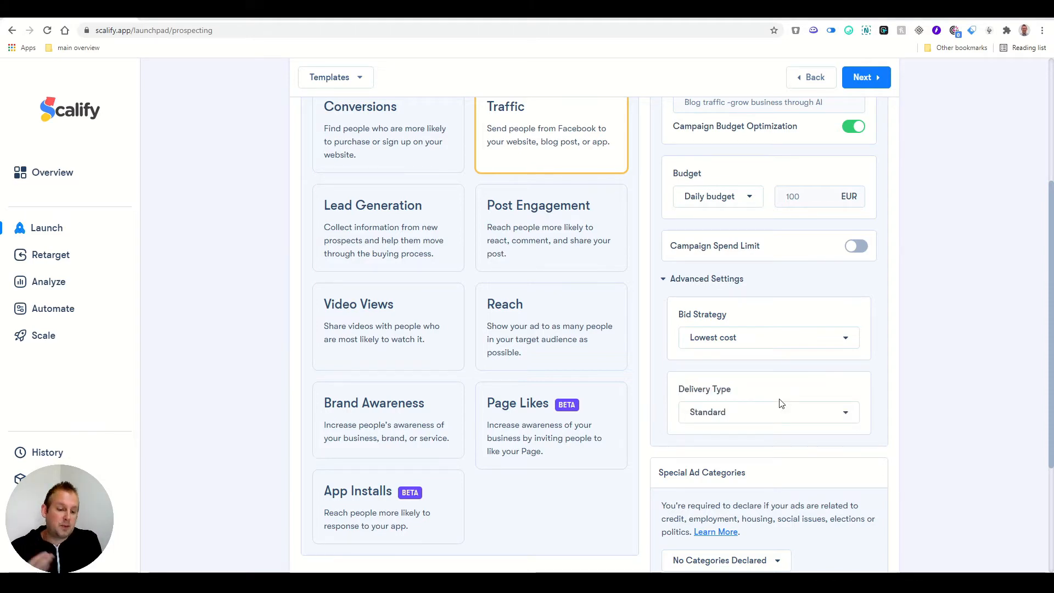
scroll(769, 434, "up", 2)
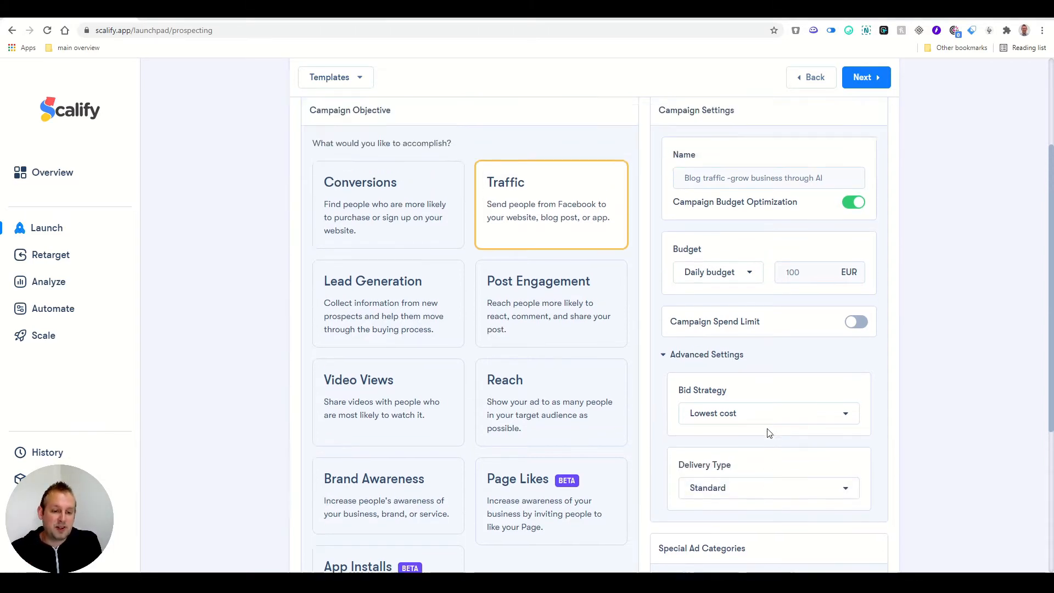
scroll(769, 433, "up", 2)
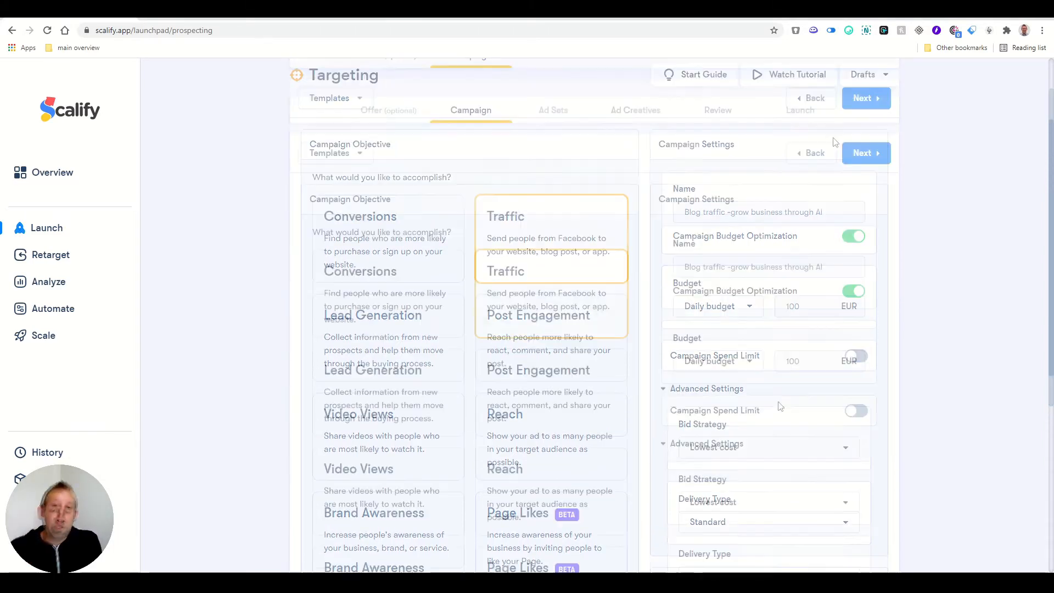
Continue to the ad sets and schedule the start date for 02 Oct 2021 at 12:00
left_click(870, 152)
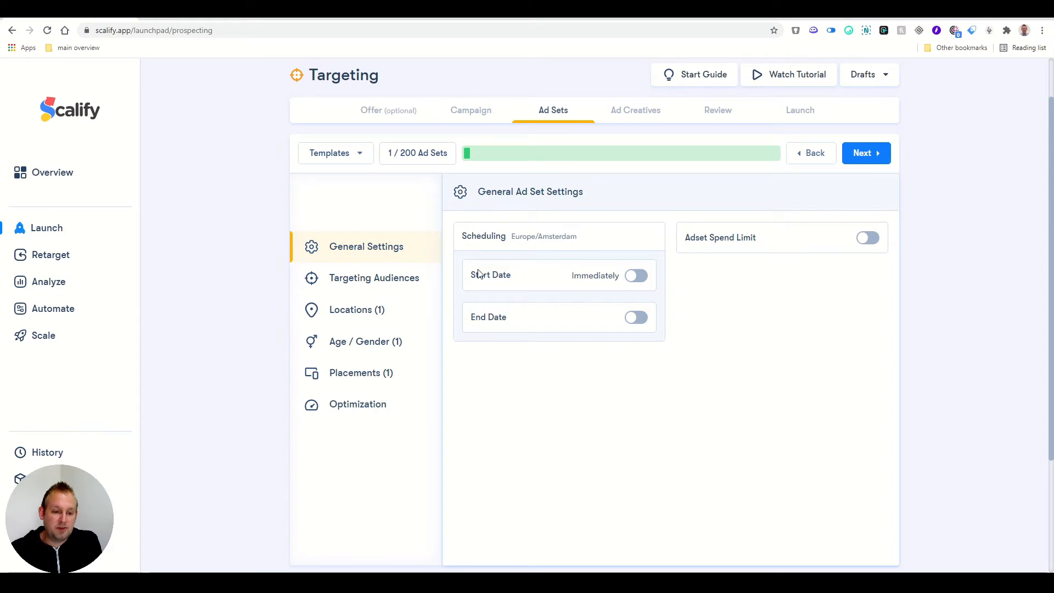
left_click(632, 275)
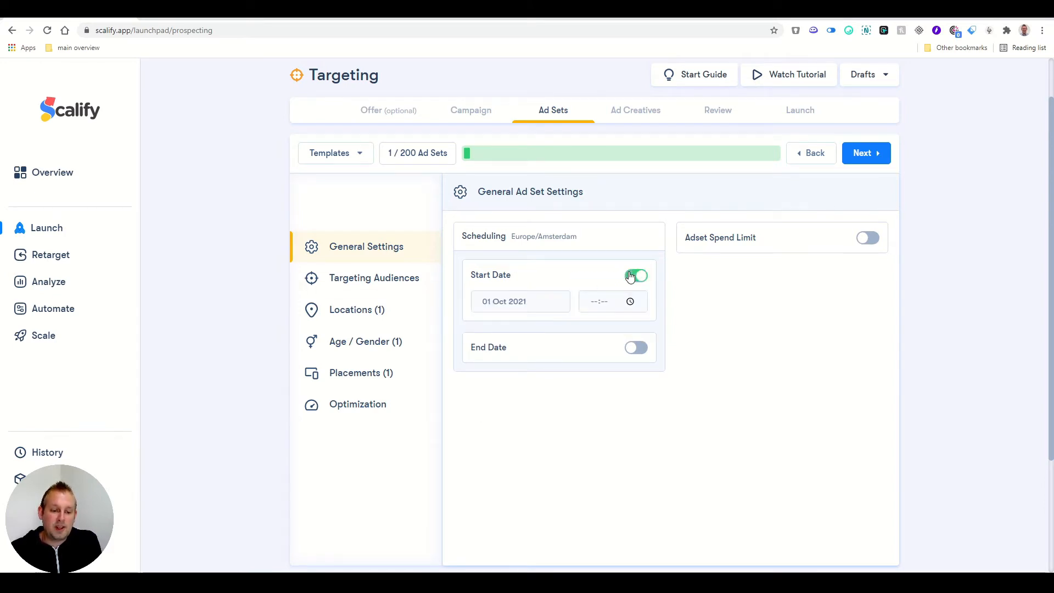
left_click(510, 306)
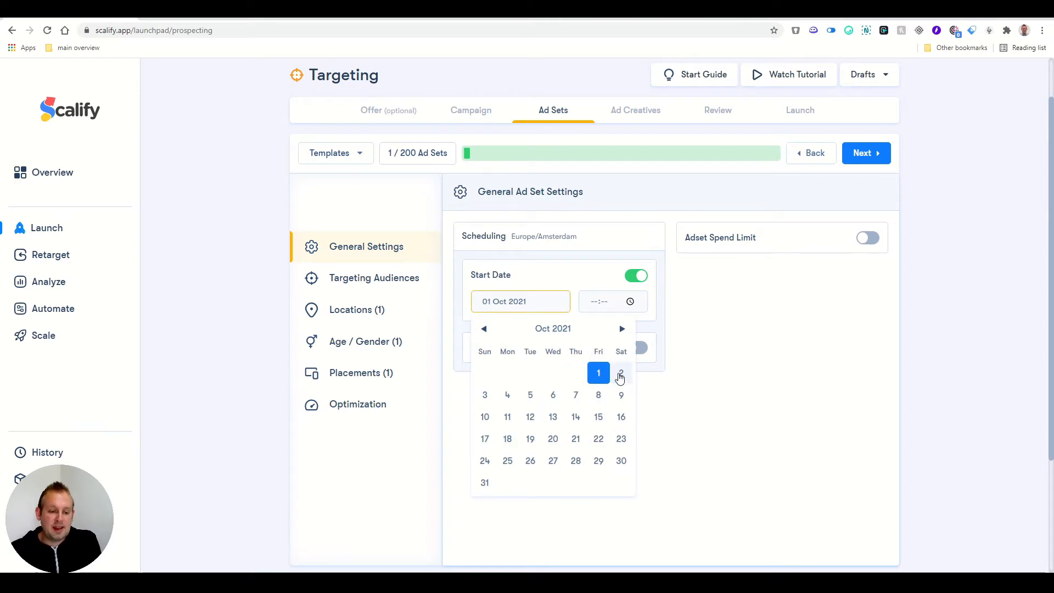
left_click(621, 374)
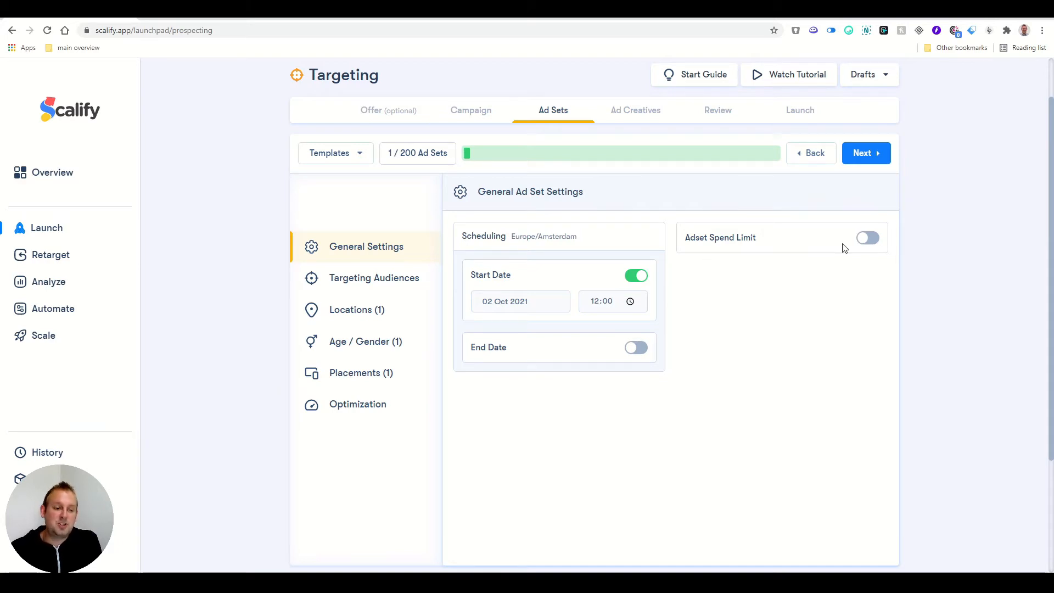
Continue to the targeting audiences and add a variation that includes the interest Social media marketing
left_click(873, 160)
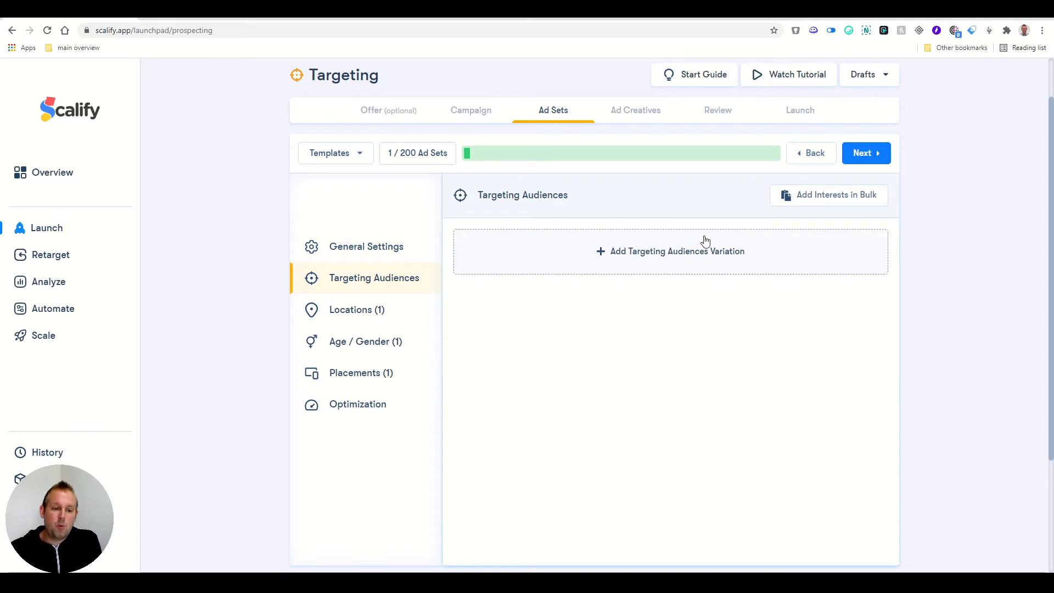
left_click(673, 262)
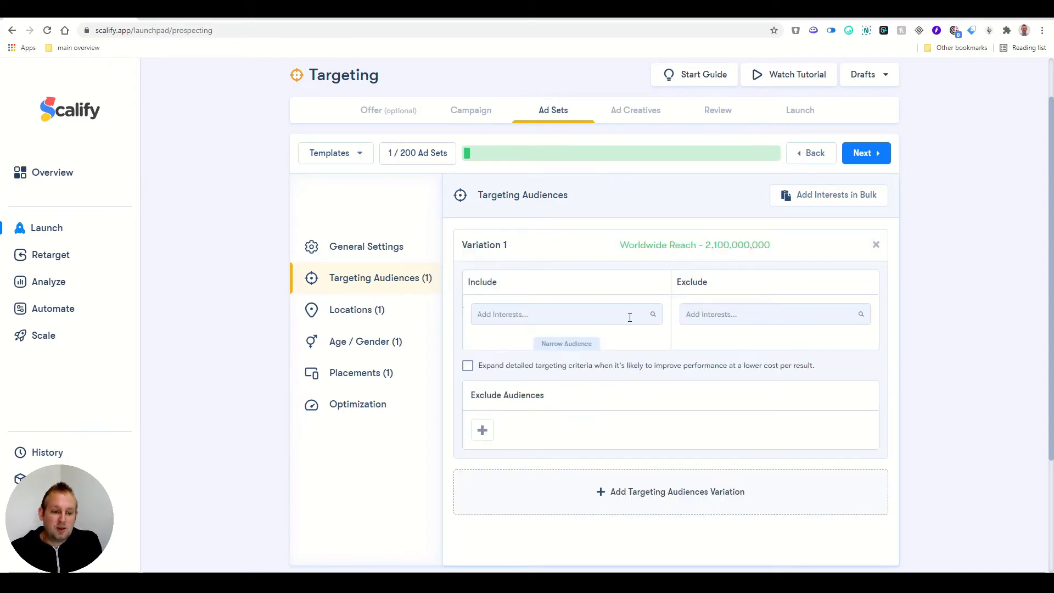
left_click(578, 315)
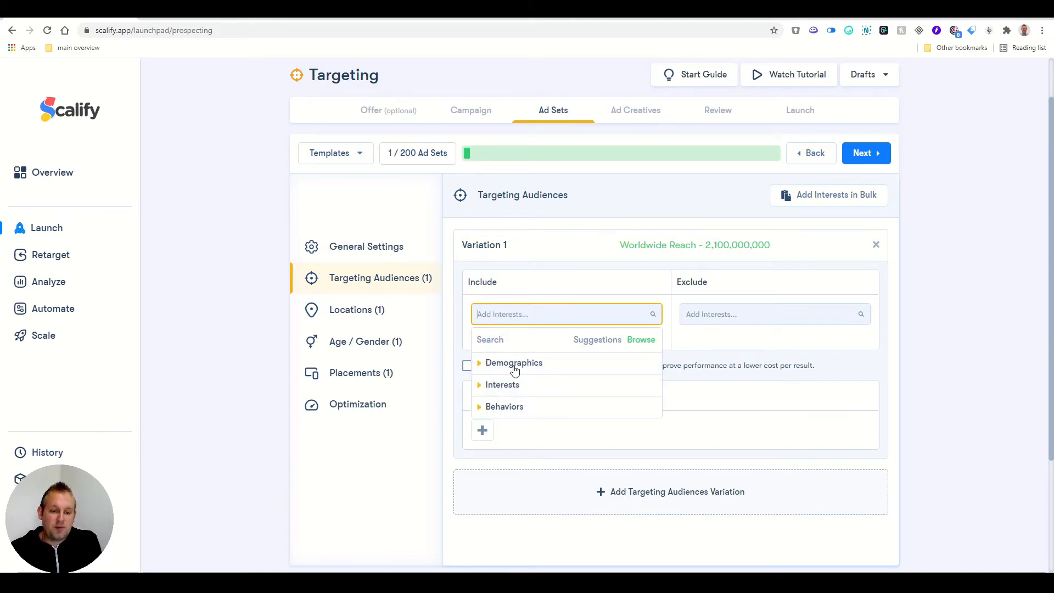
left_click(553, 284)
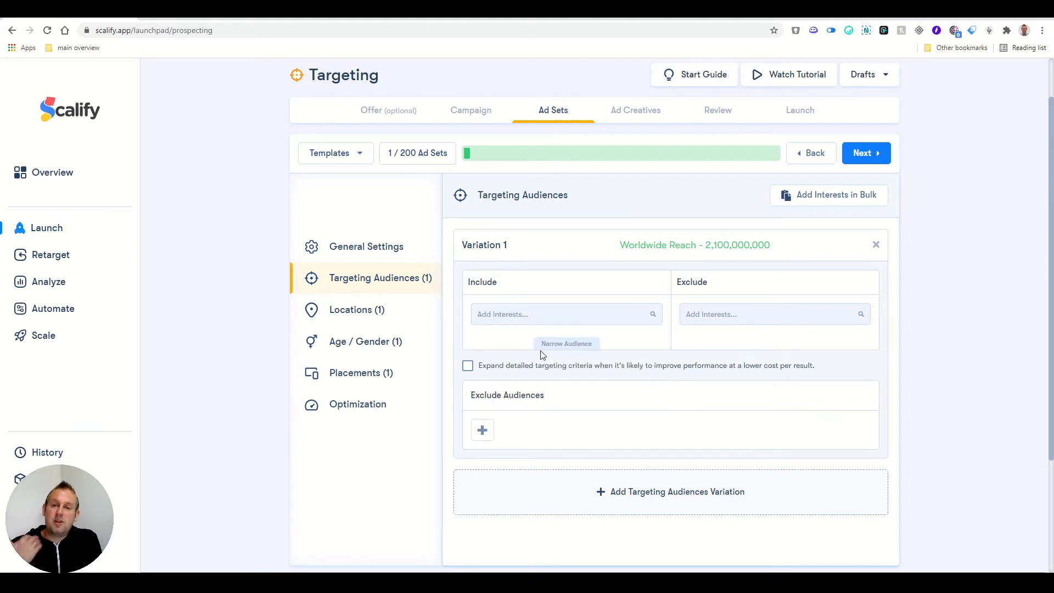
left_click(552, 319)
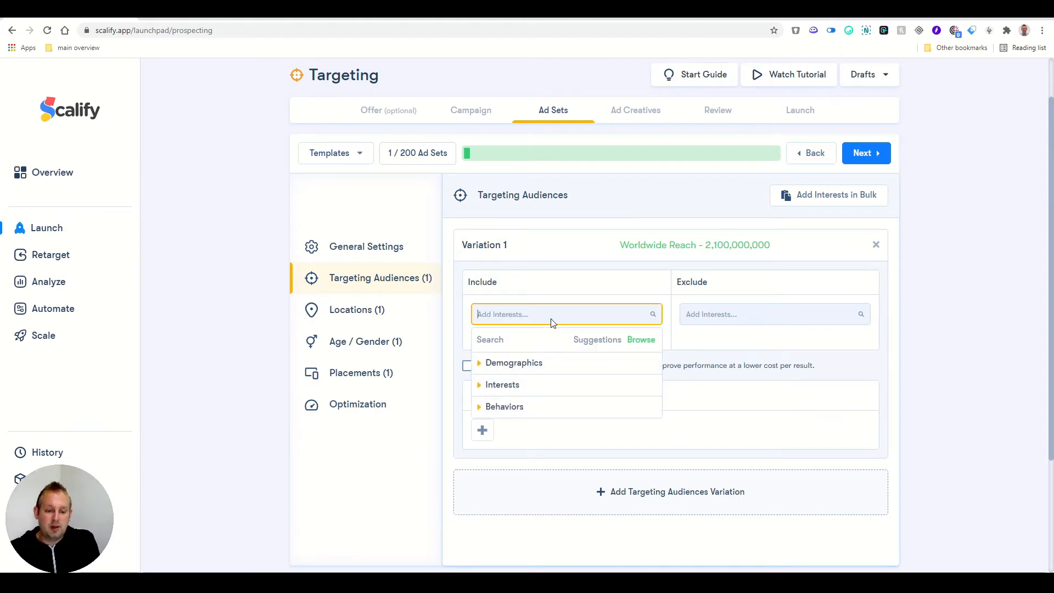
type("marketing")
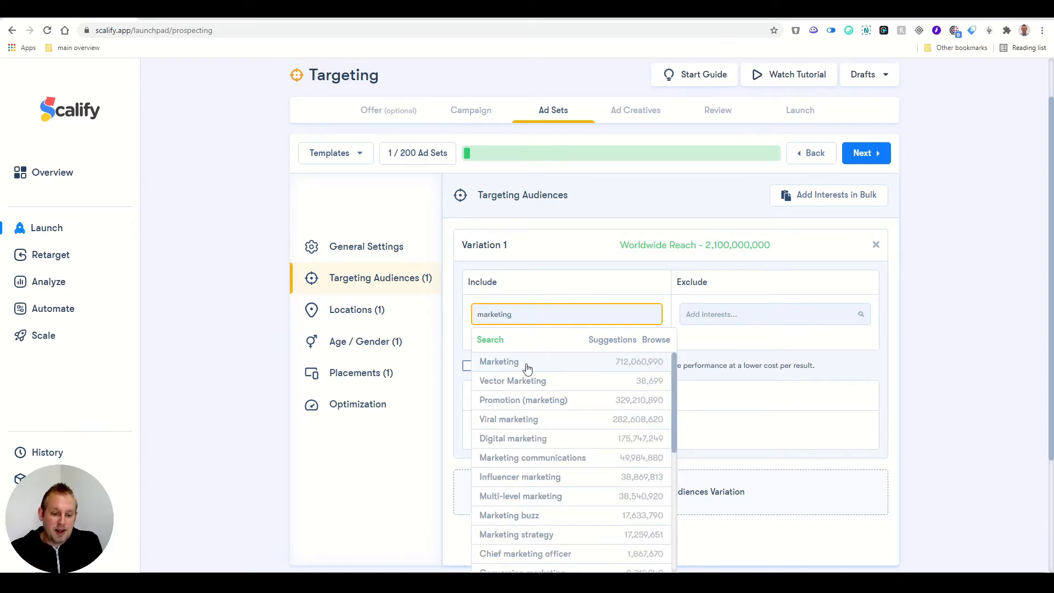
scroll(539, 409, "down", 3)
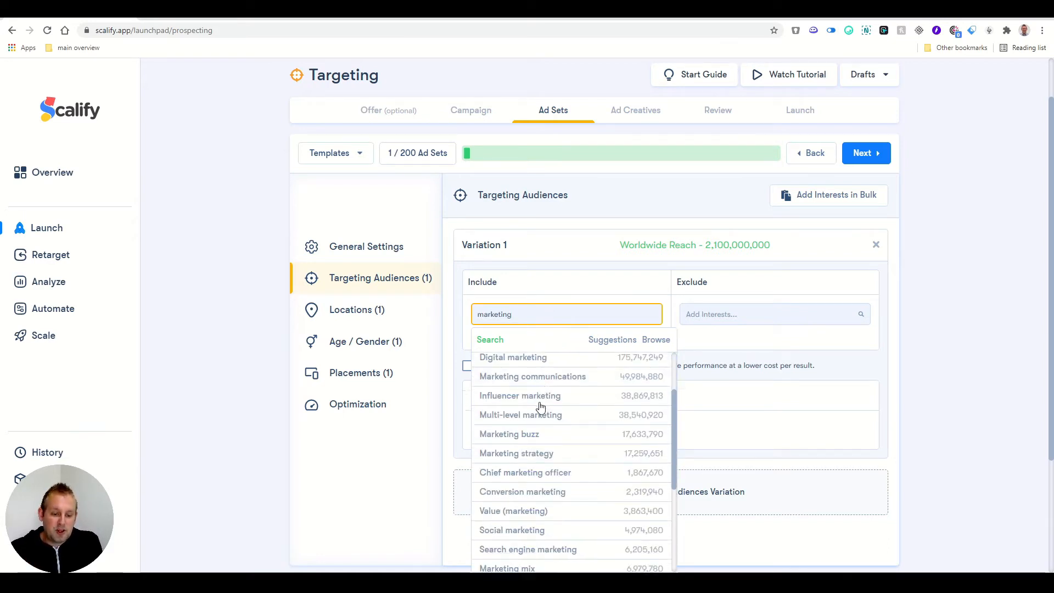
scroll(539, 406, "down", 2)
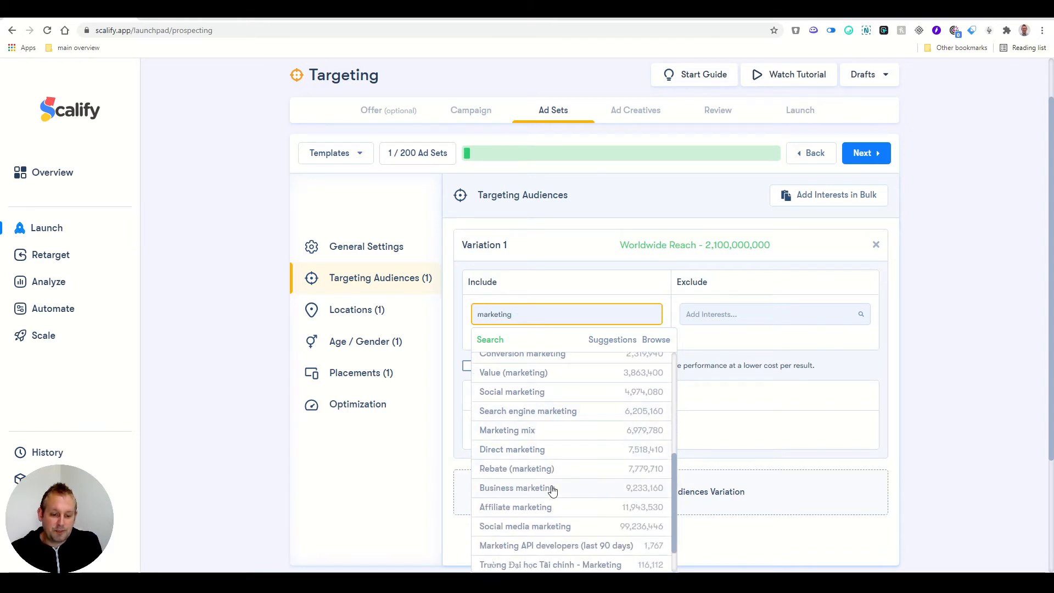
left_click(516, 527)
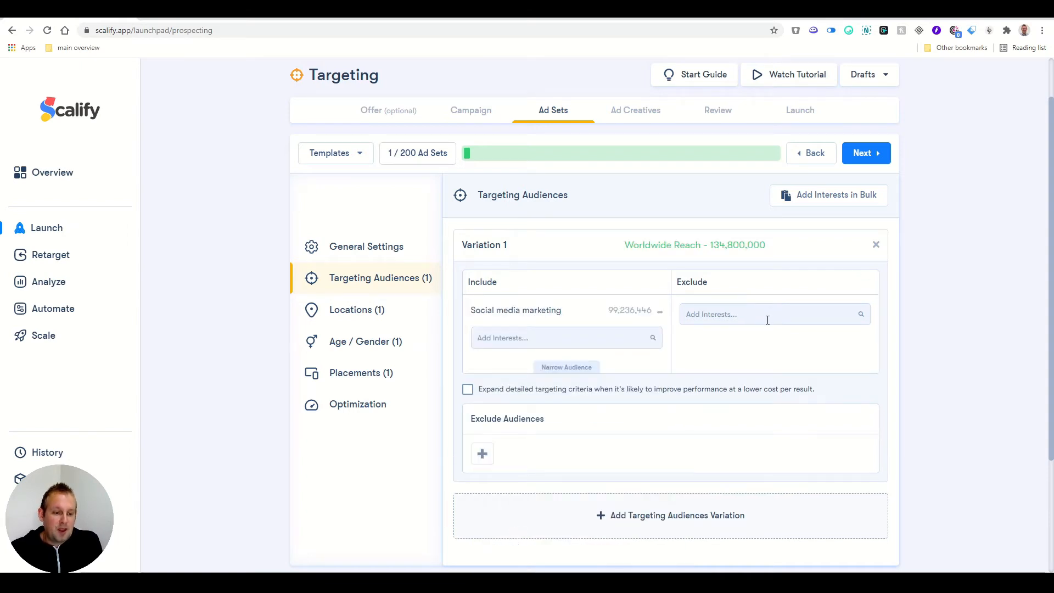
left_click(831, 320)
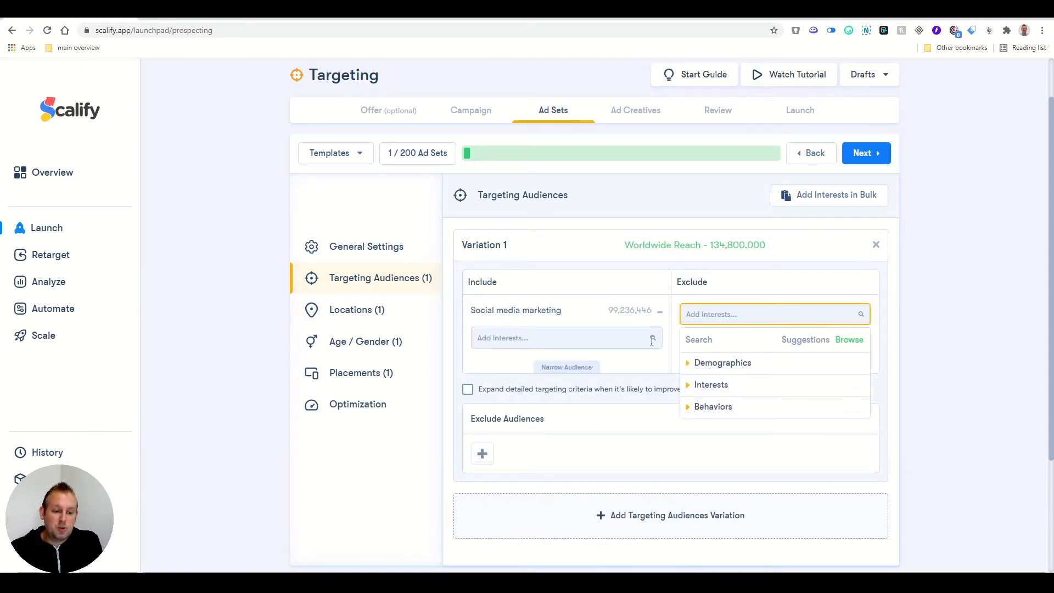
left_click(455, 372)
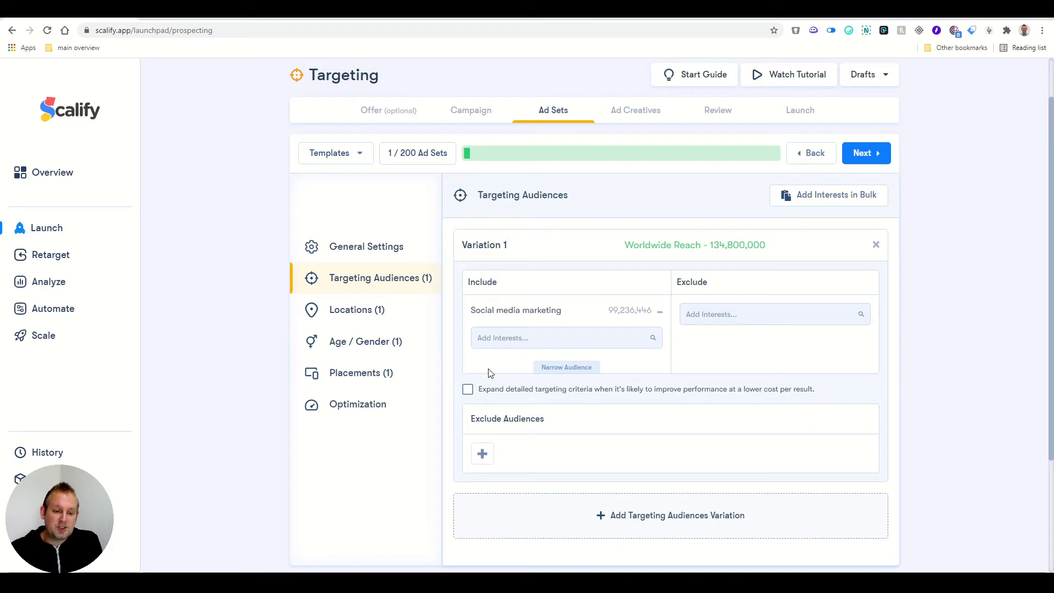
left_click(488, 453)
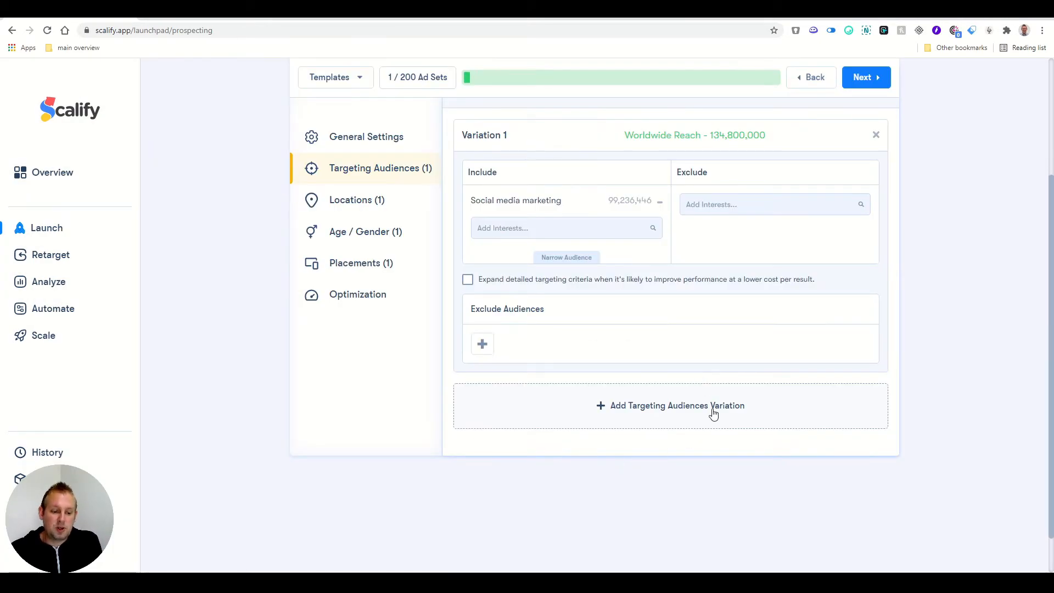
Add a second targeting audience variation that includes the suggested interest Digital marketing
left_click(713, 412)
scroll(527, 414, "down", 1)
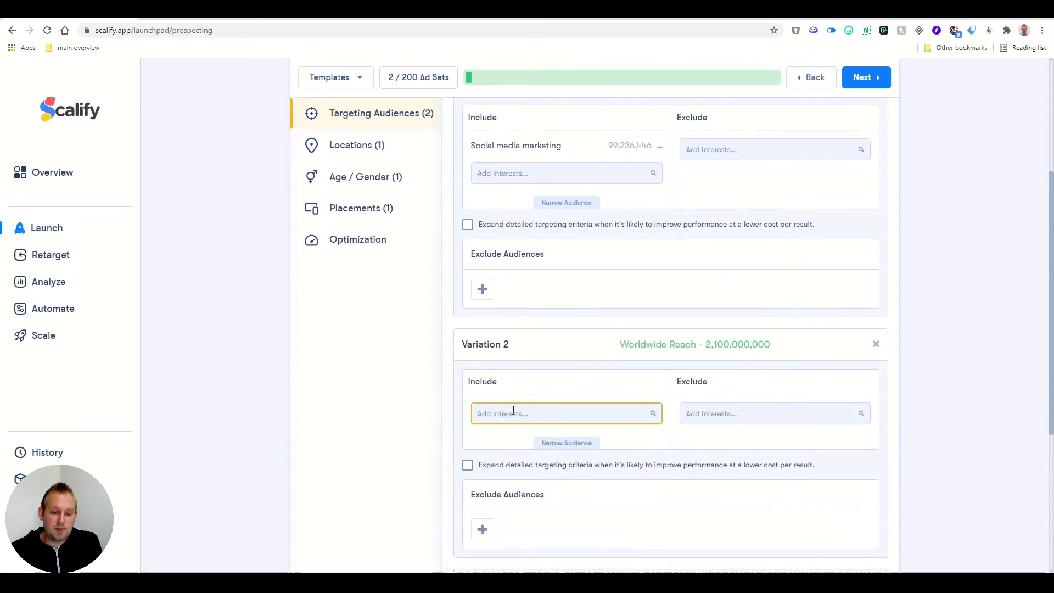
left_click(572, 413)
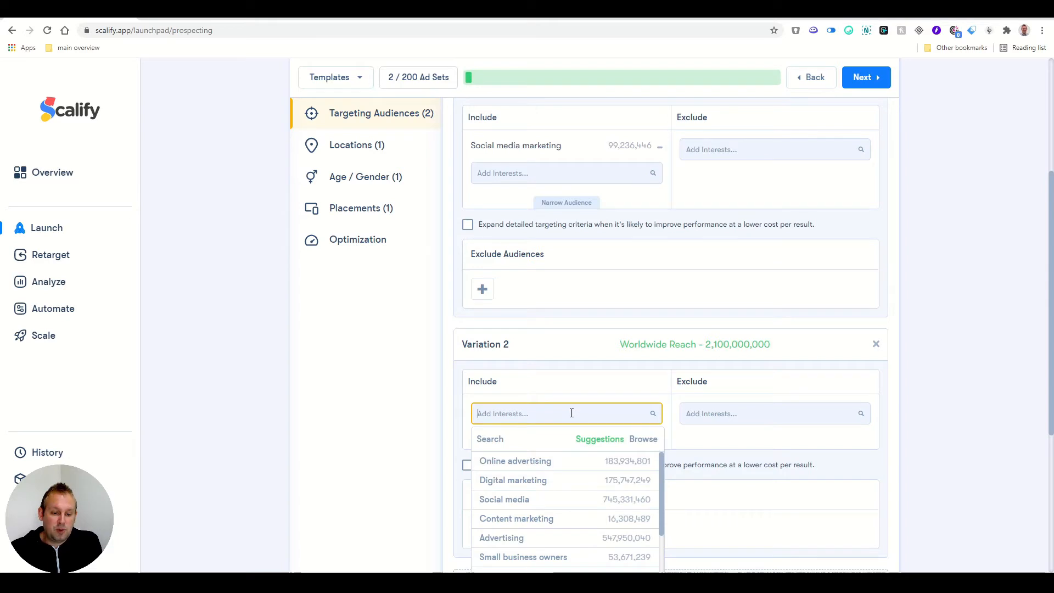
scroll(571, 412, "down", 1)
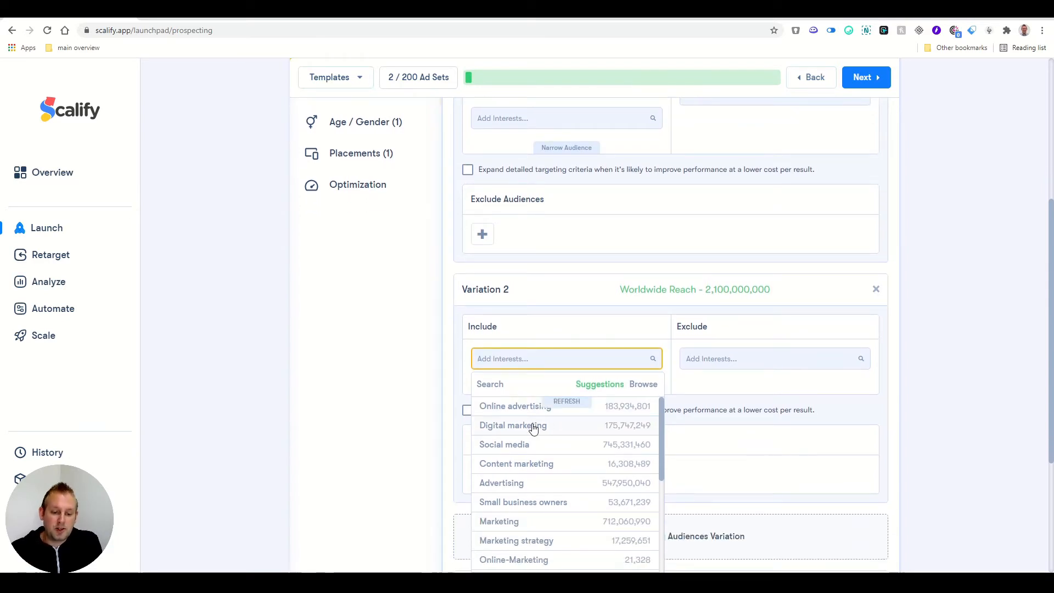
left_click(533, 427)
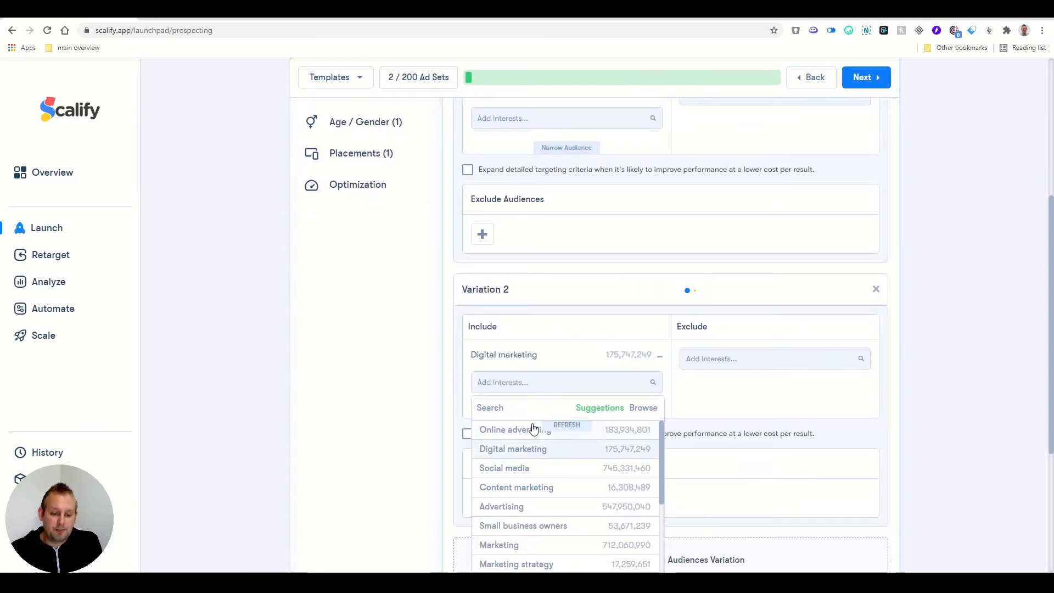
left_click(817, 389)
scroll(666, 401, "down", 2)
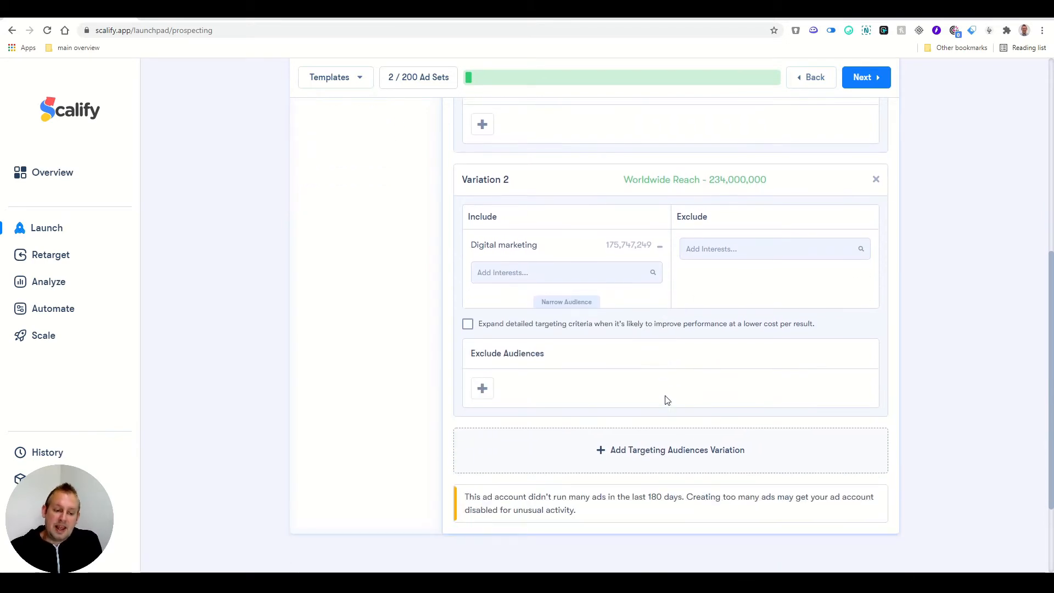
Continue to the locations and target the United States with English (US) as the language
scroll(667, 399, "up", 5)
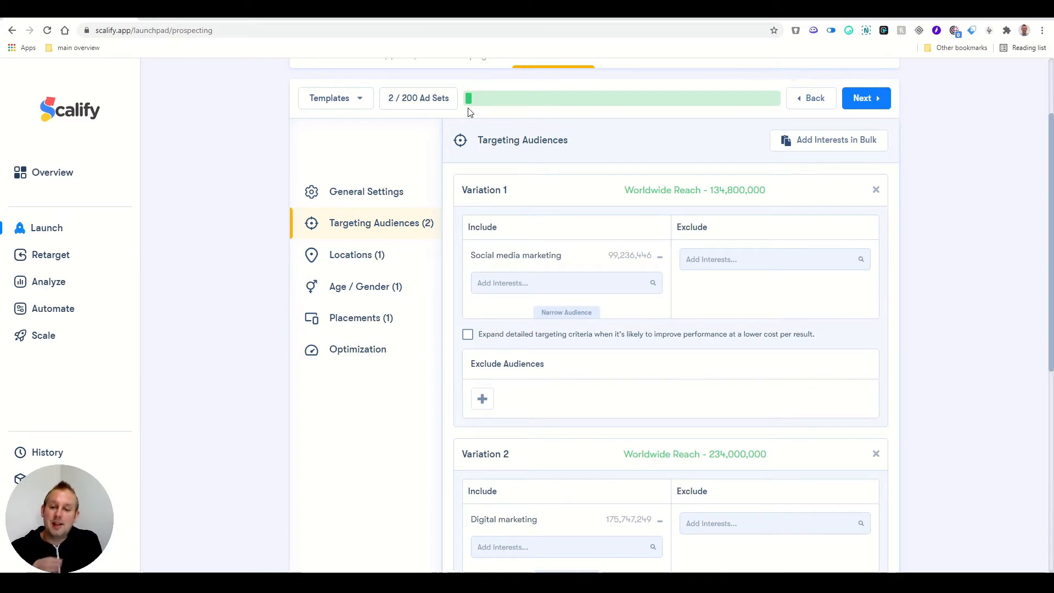
left_click(875, 98)
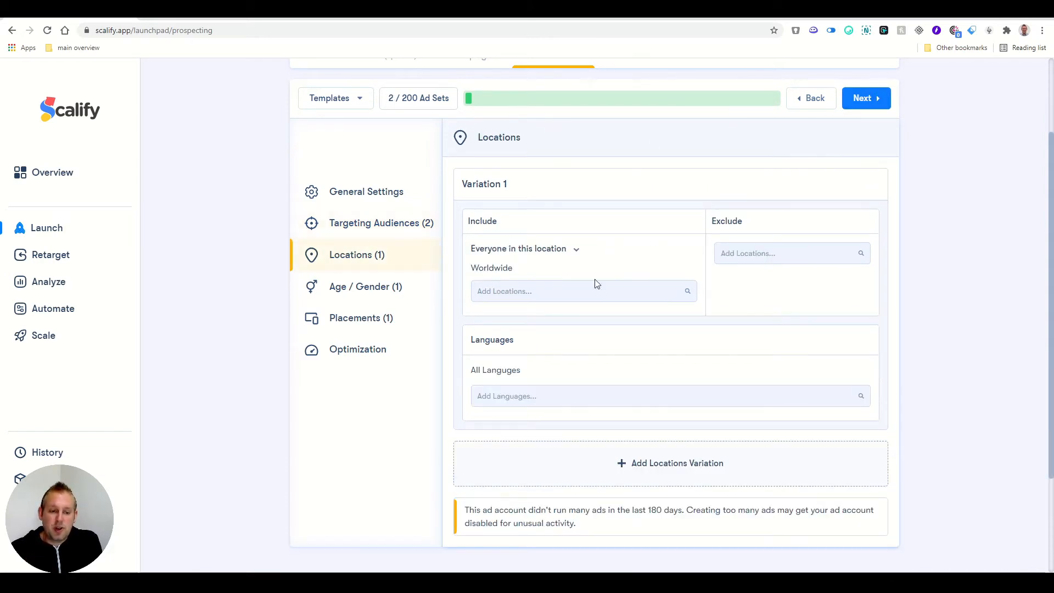
left_click(561, 291)
type("un")
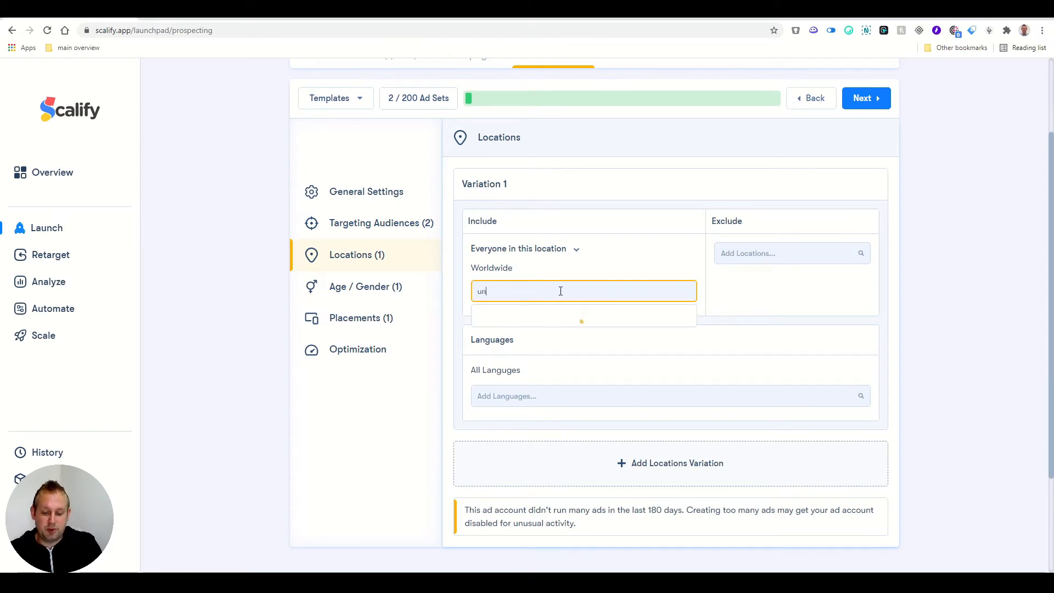
type("ited states")
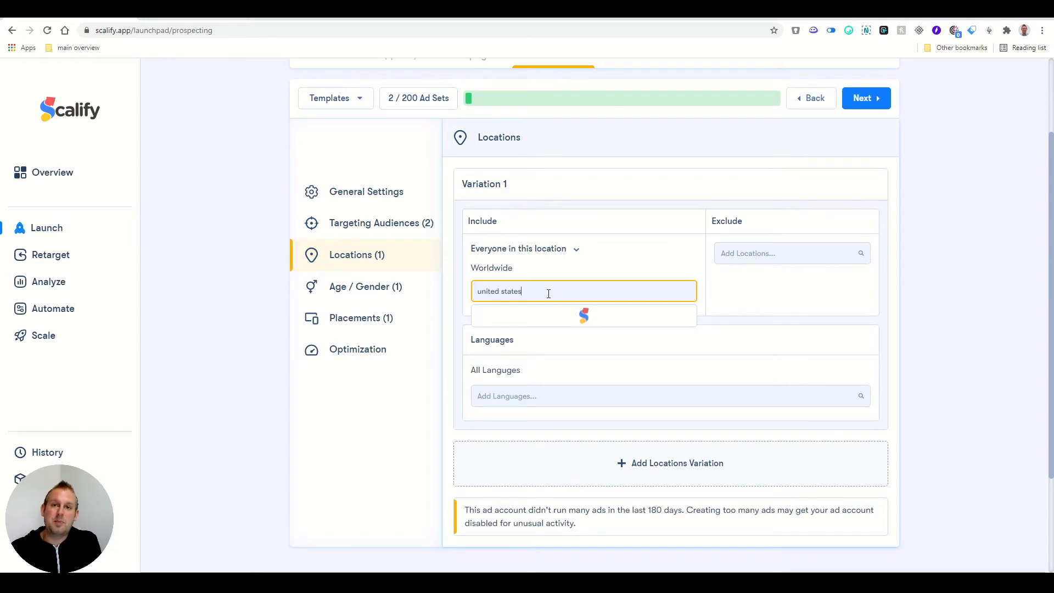
left_click(542, 316)
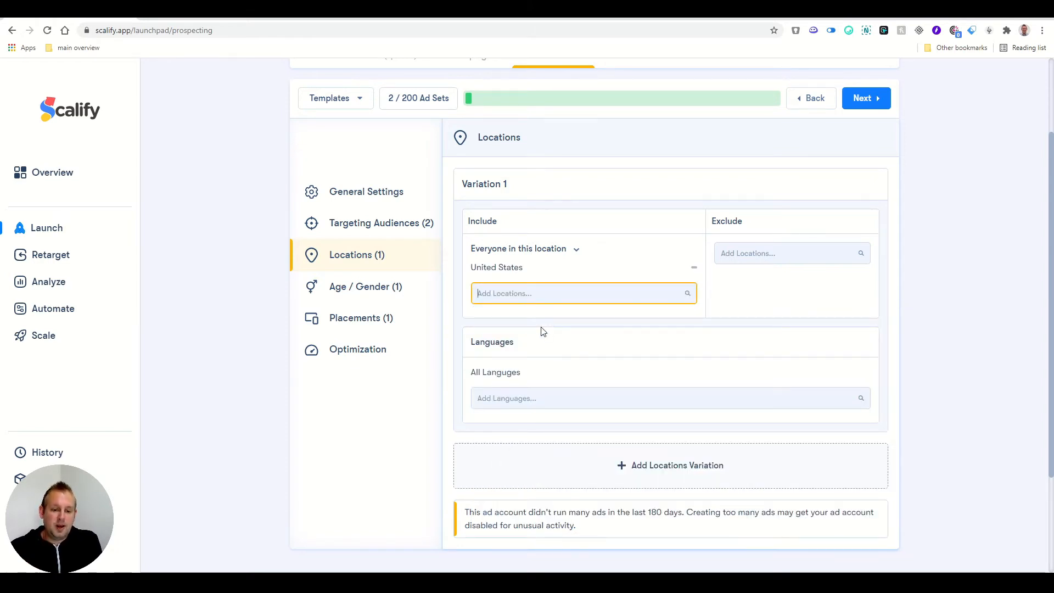
left_click(558, 393)
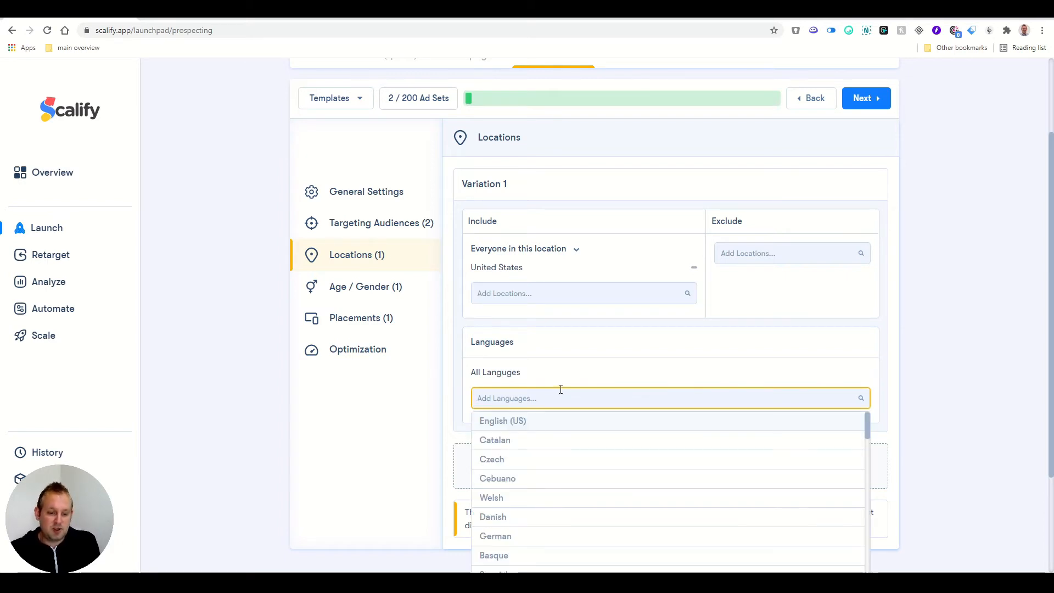
left_click(556, 421)
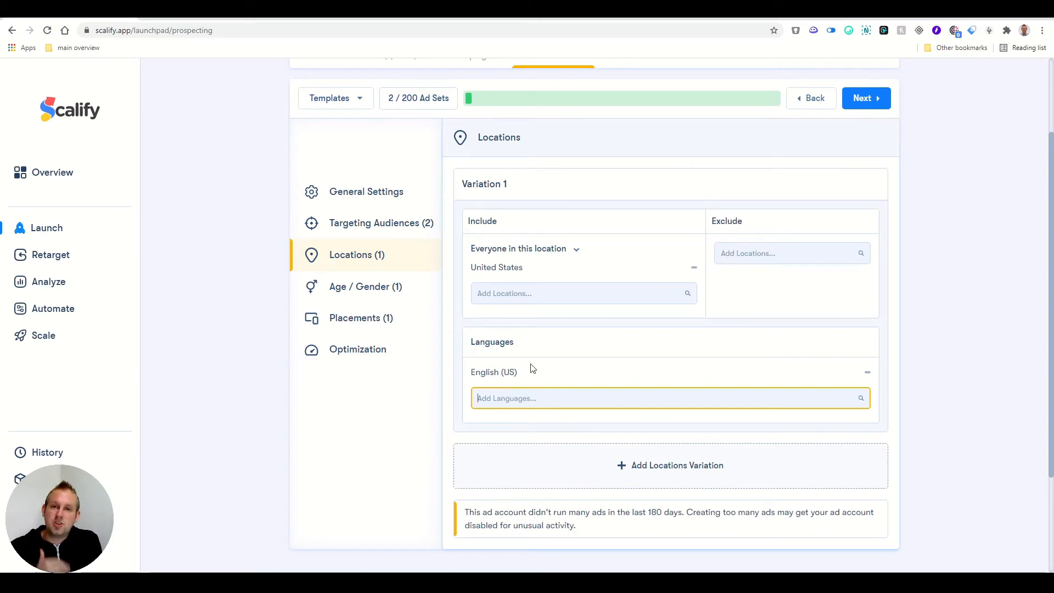
Continue to the age and gender settings and generate a variation for ages 25 to 35 with all genders and no split
left_click(872, 108)
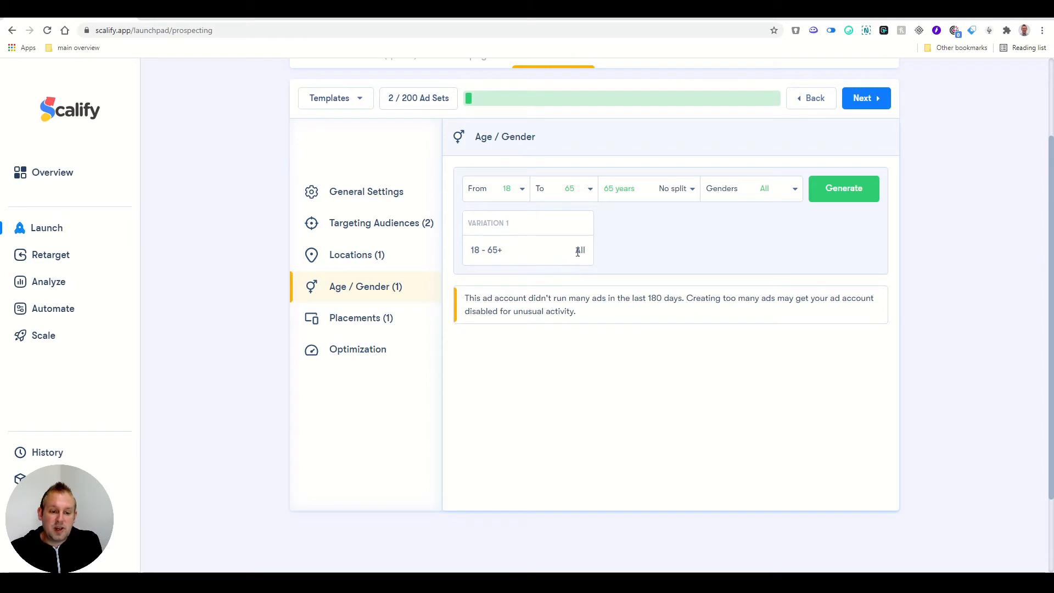
left_click(510, 188)
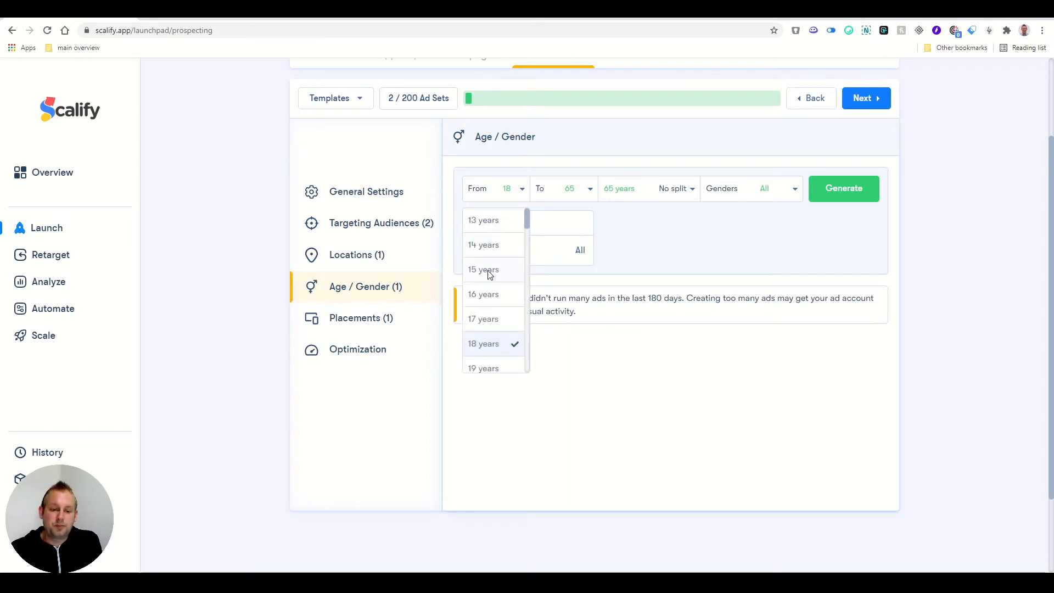
scroll(493, 287, "down", 3)
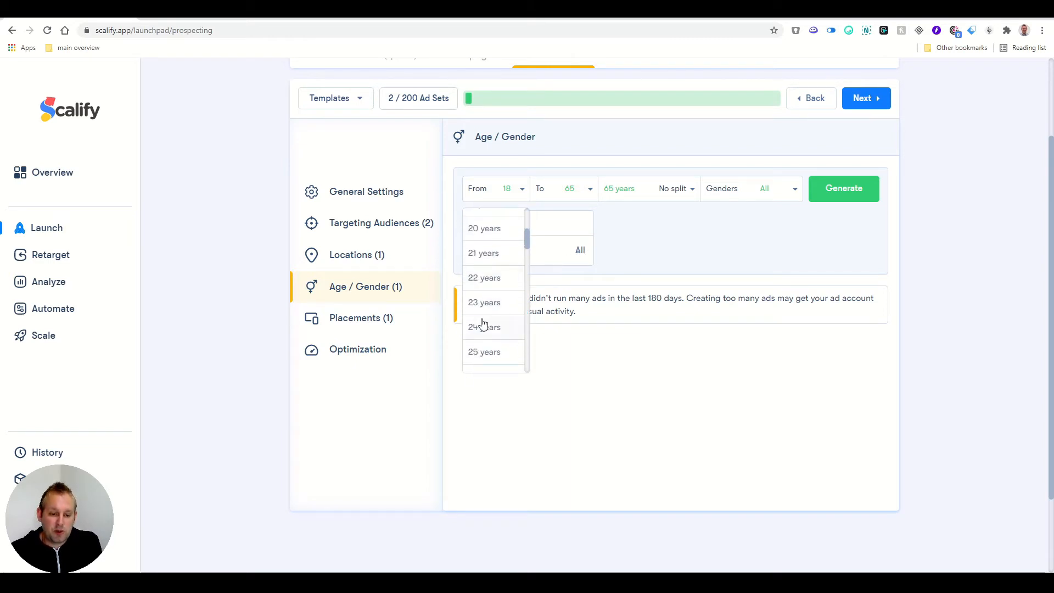
left_click(484, 351)
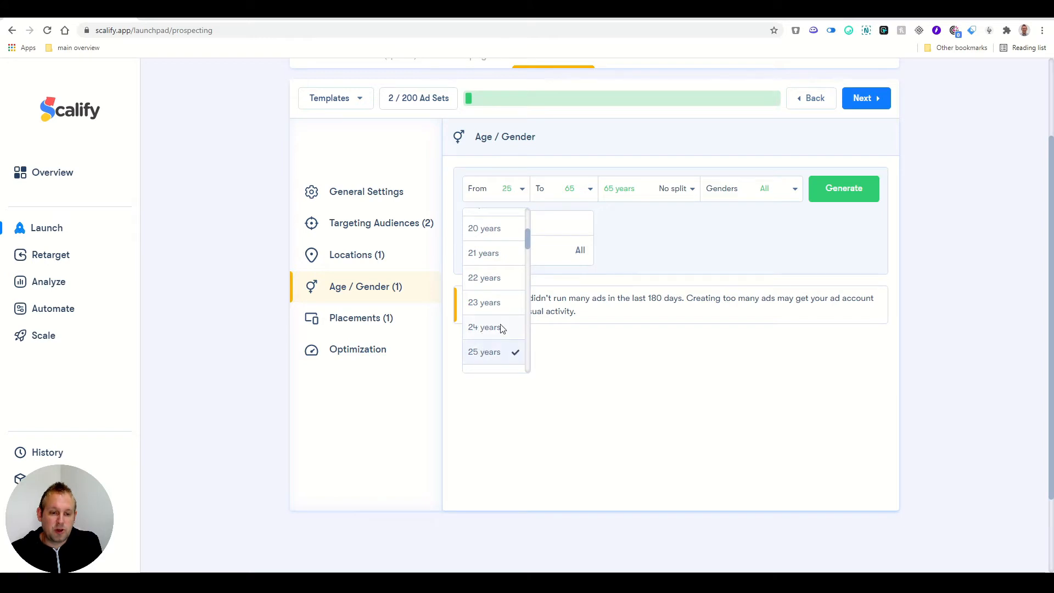
left_click(572, 189)
scroll(568, 273, "down", 8)
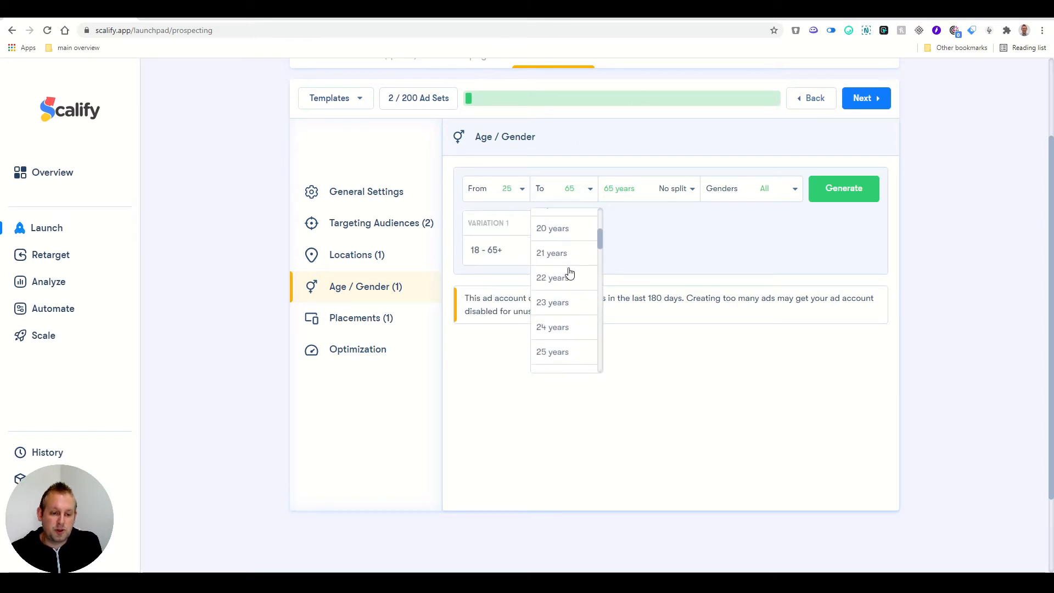
left_click(556, 225)
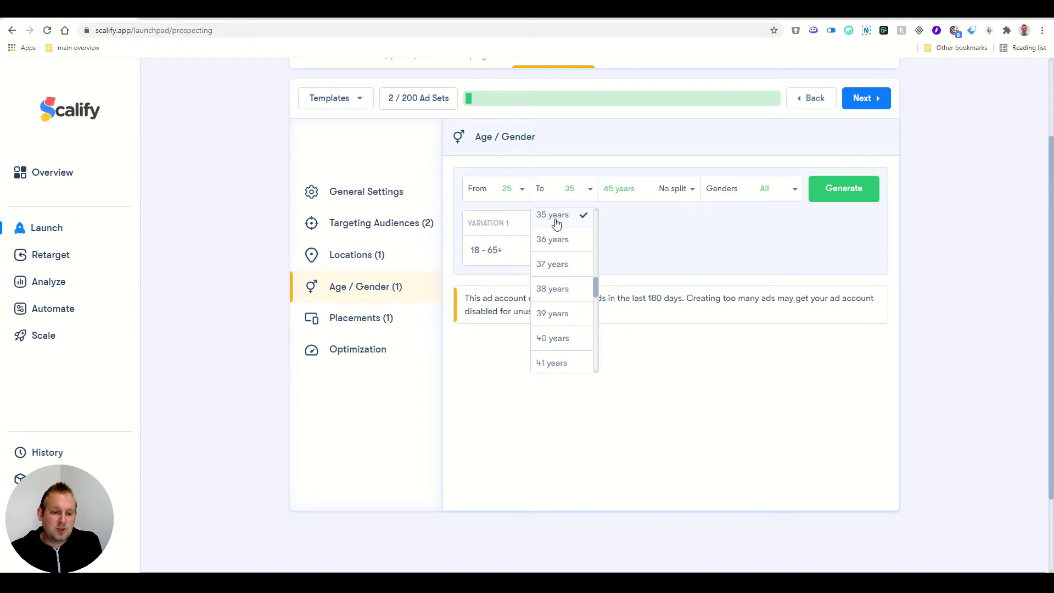
left_click(664, 245)
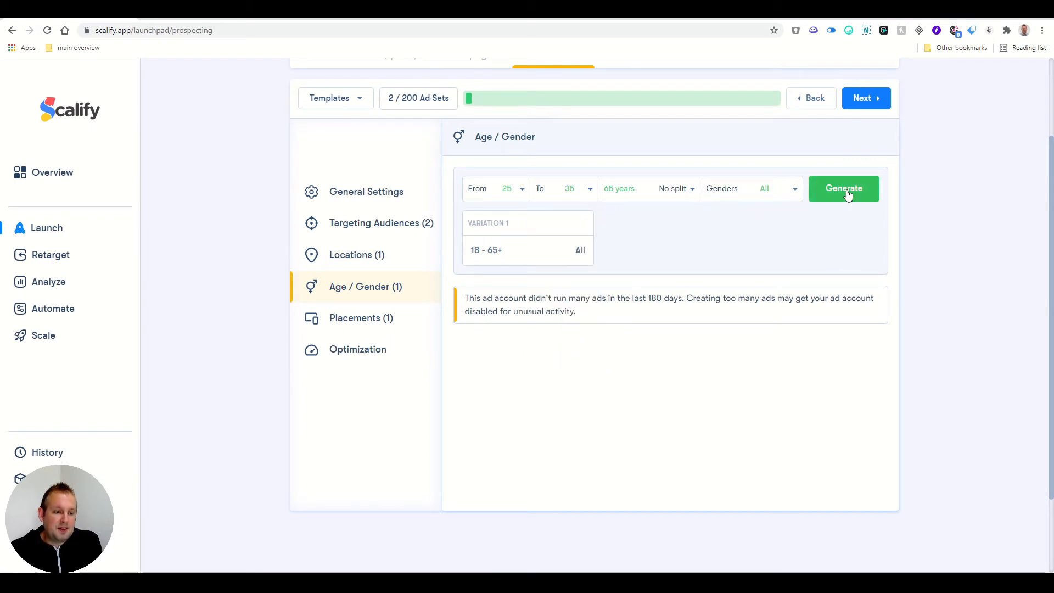
left_click(723, 188)
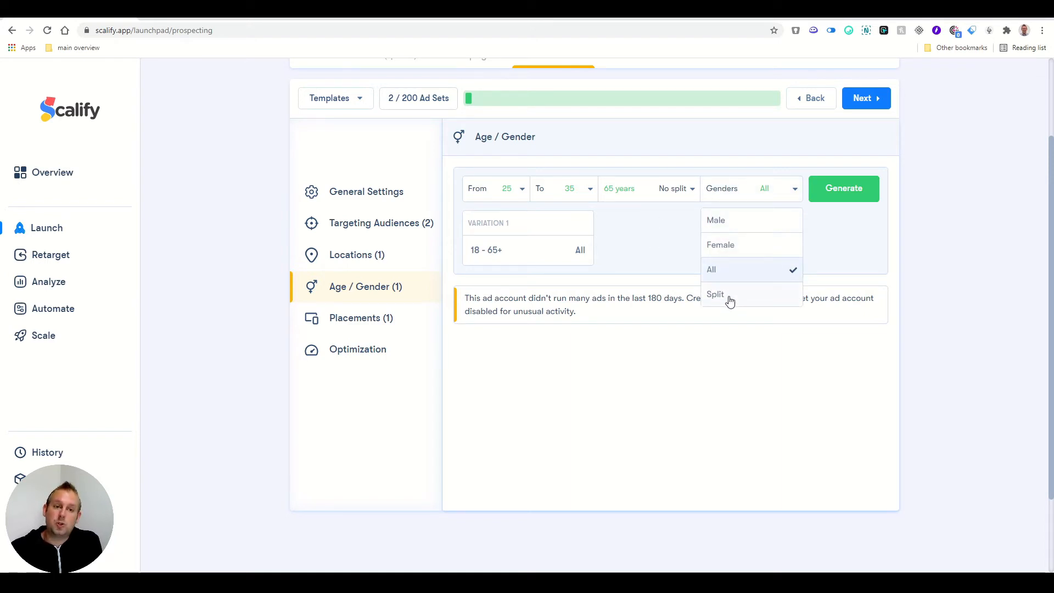
left_click(738, 191)
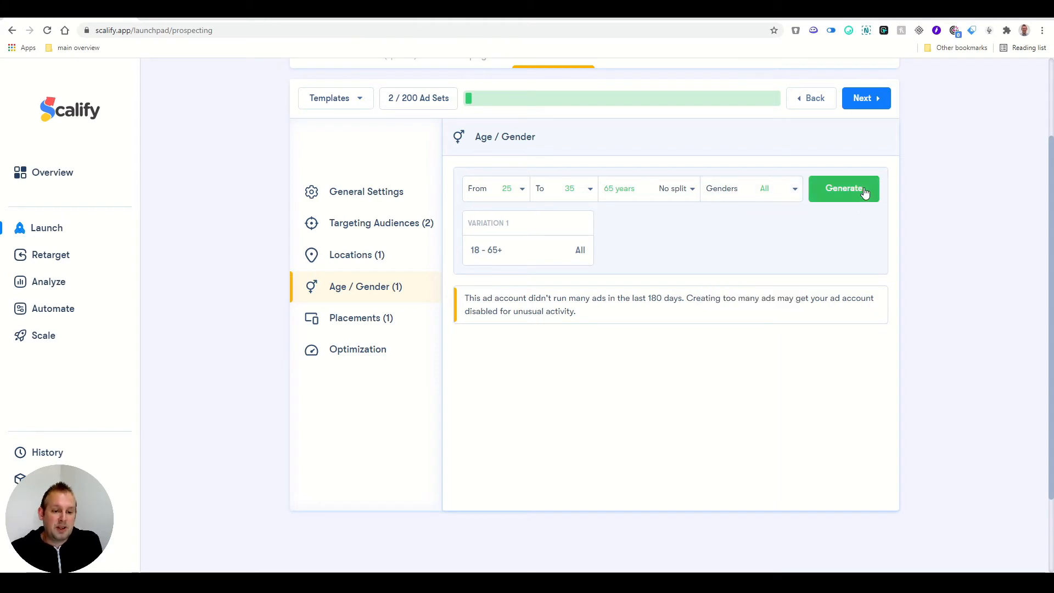
left_click(865, 192)
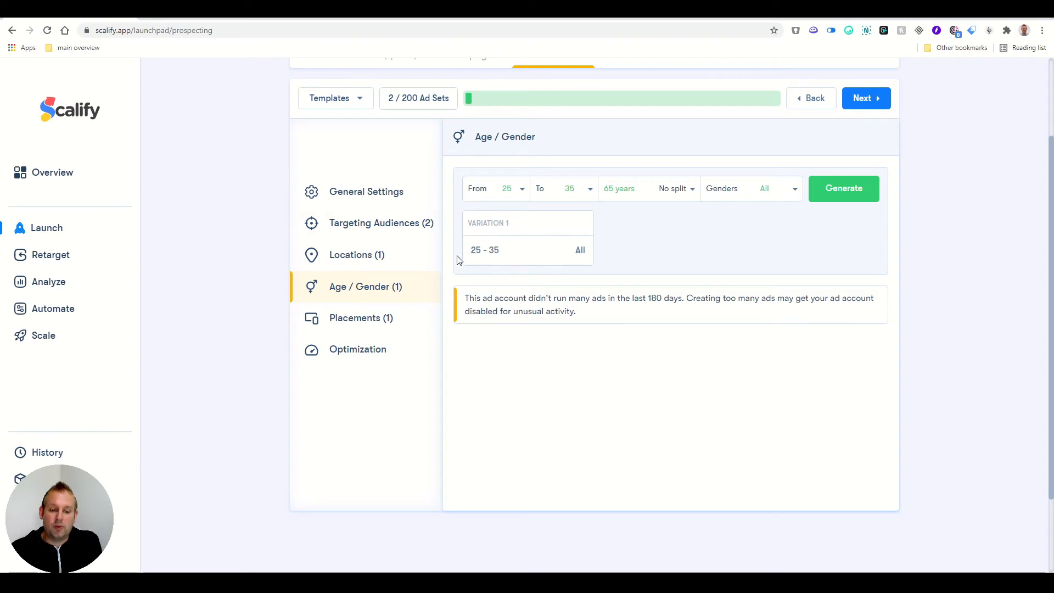
Generate age variations covering 25 to 45 years in 5-year splits for all genders
left_click(564, 191)
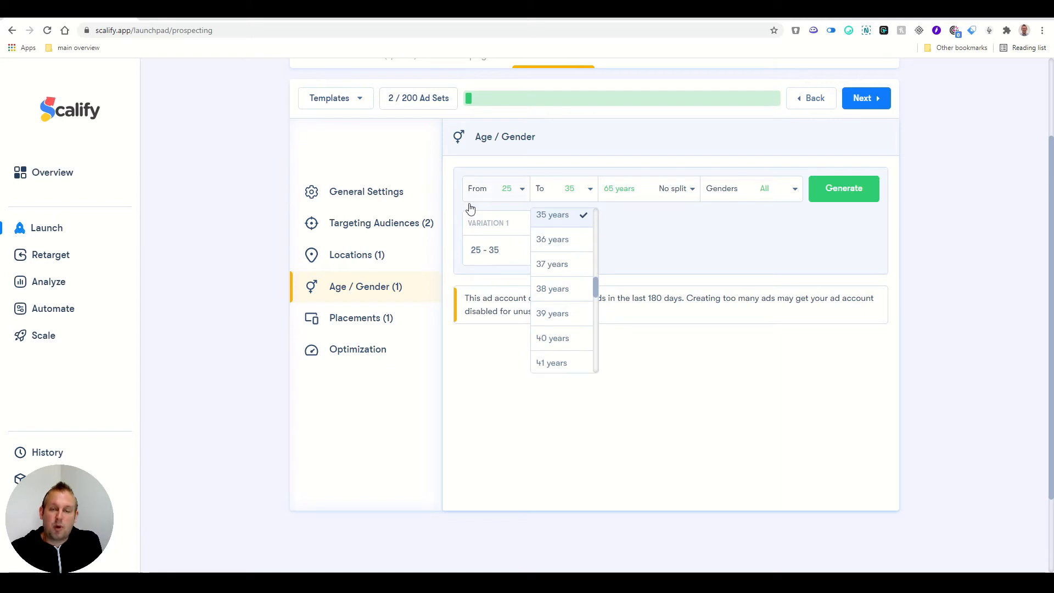
scroll(559, 332, "down", 2)
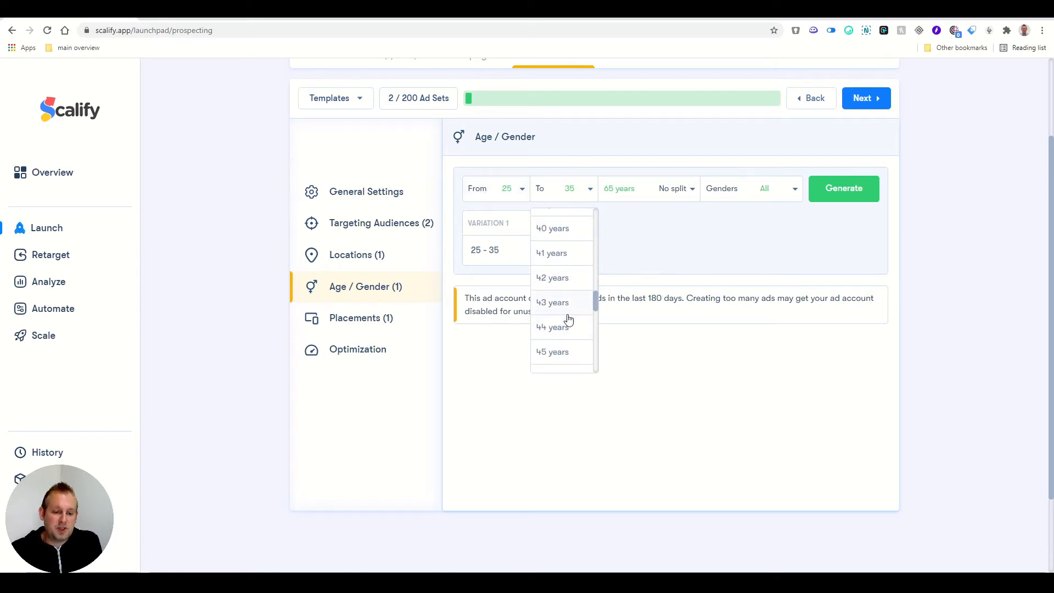
scroll(567, 320, "down", 3)
scroll(566, 320, "up", 1)
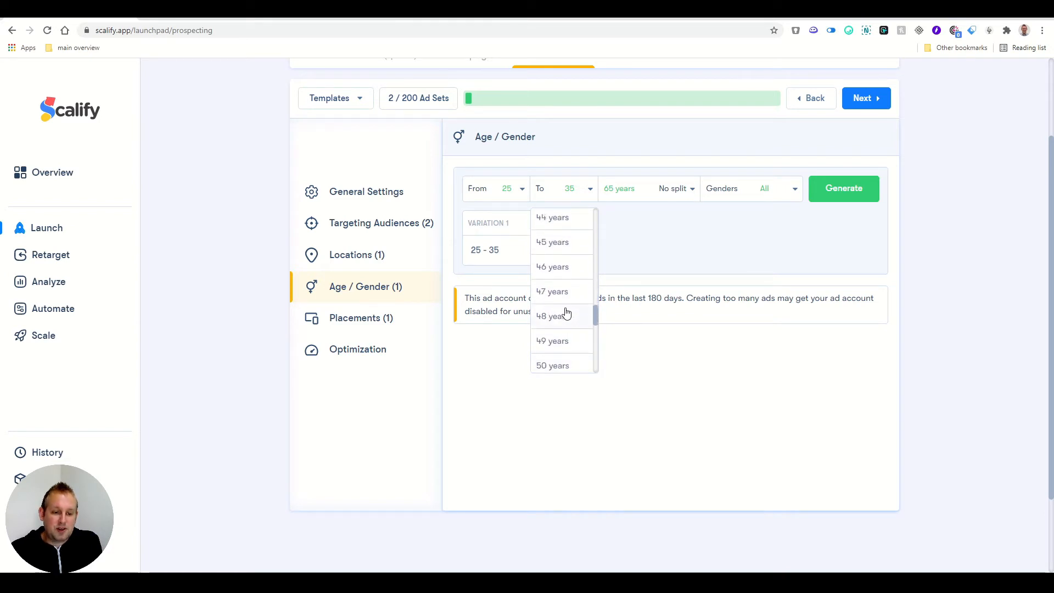
left_click(551, 241)
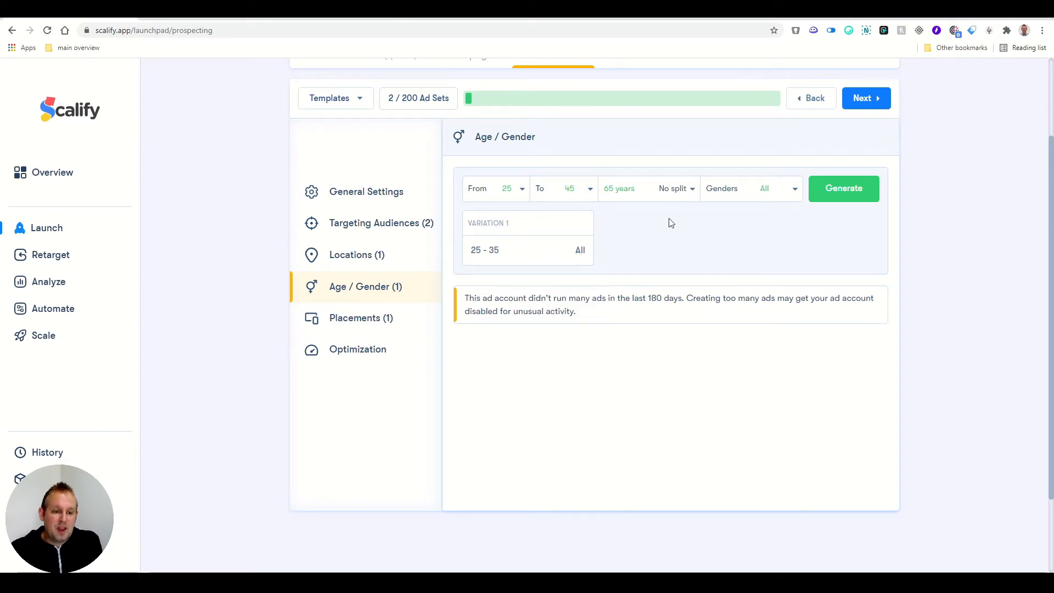
left_click(678, 190)
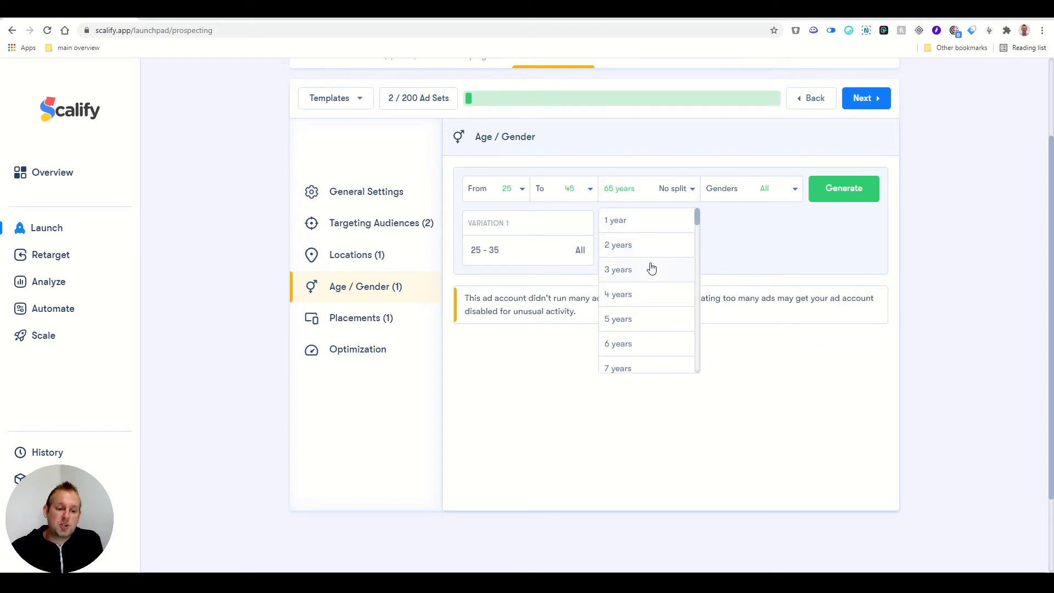
left_click(648, 323)
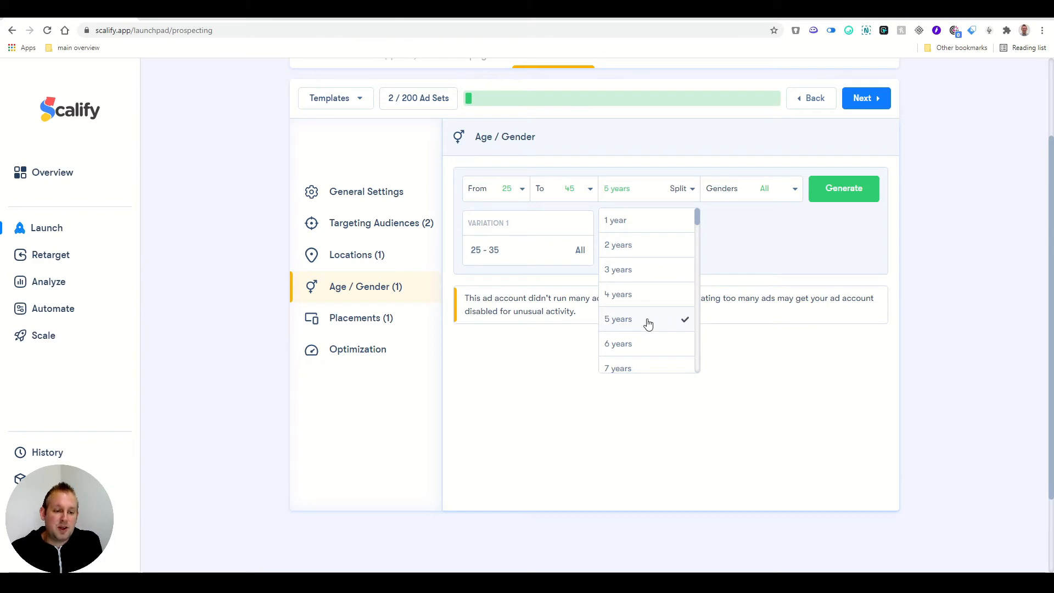
left_click(742, 256)
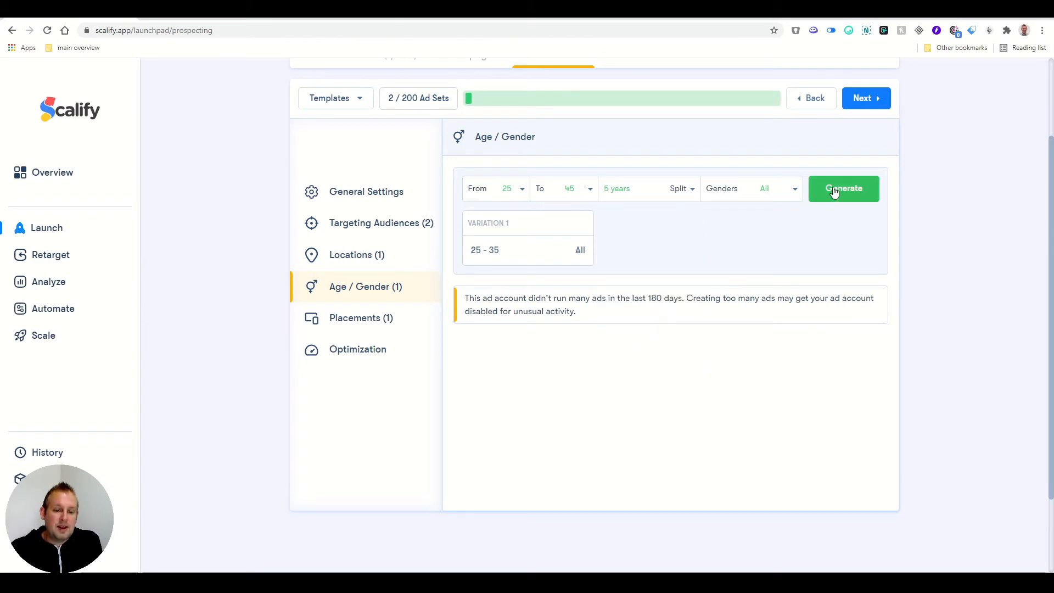
left_click(834, 191)
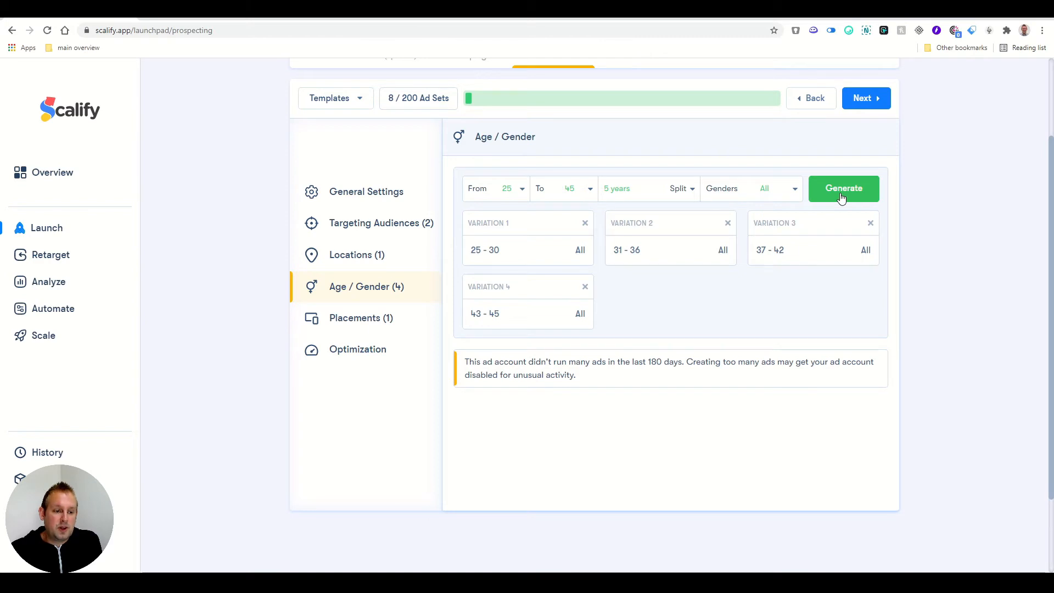
Continue to the placements and add a second variation limited to the Facebook News Feed and Instagram Feed
left_click(862, 98)
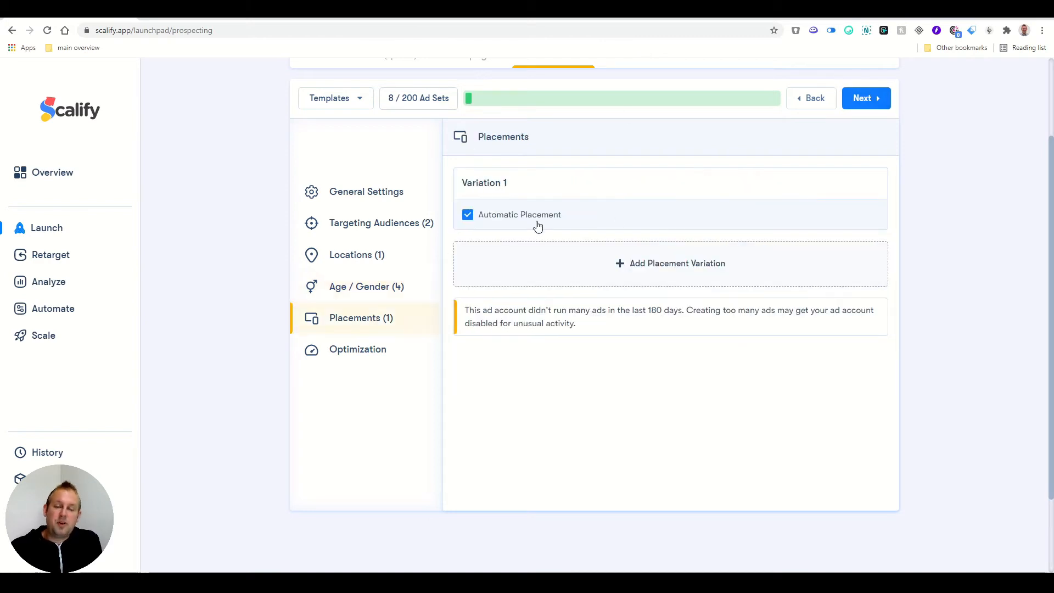
left_click(546, 277)
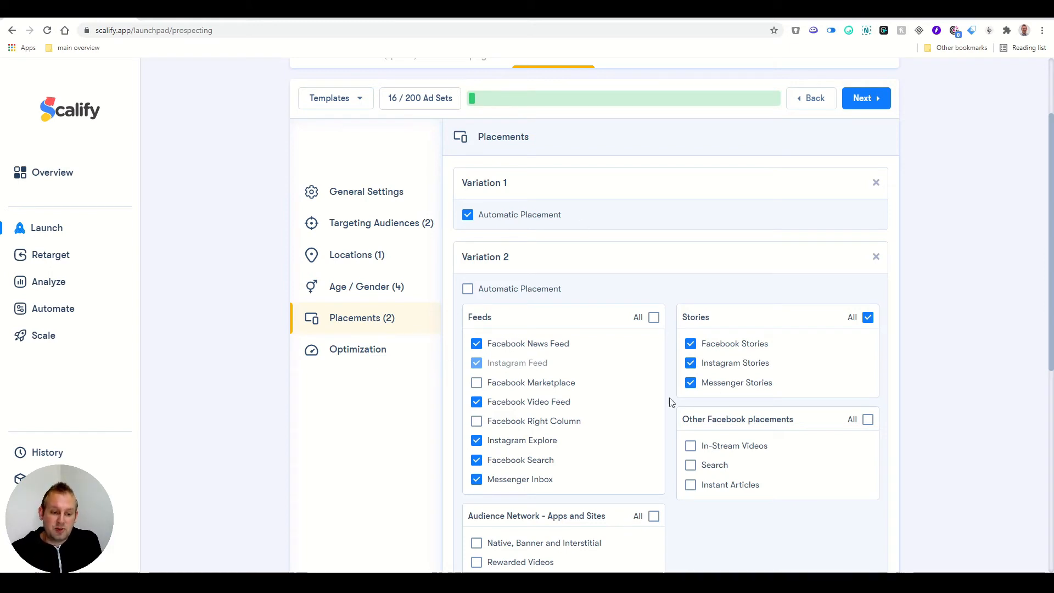
left_click(690, 383)
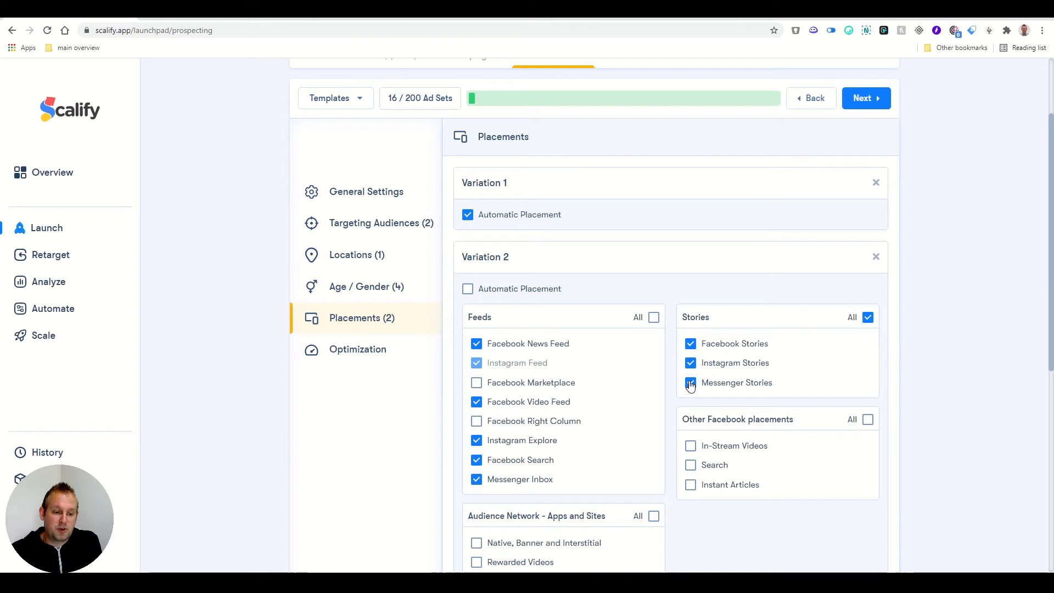
left_click(689, 345)
left_click(476, 479)
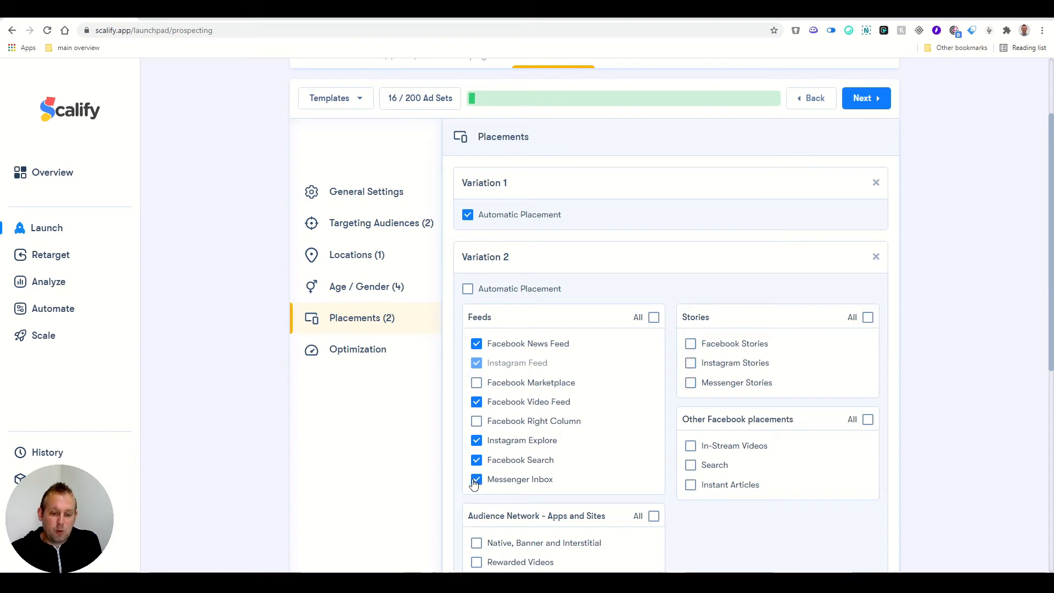
left_click(476, 460)
left_click(477, 440)
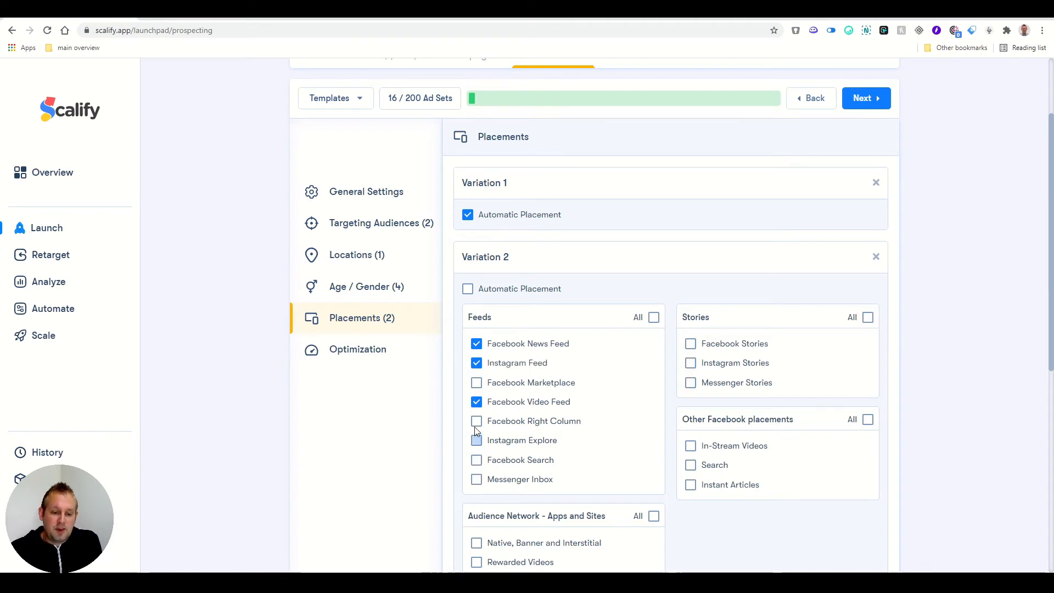
left_click(477, 403)
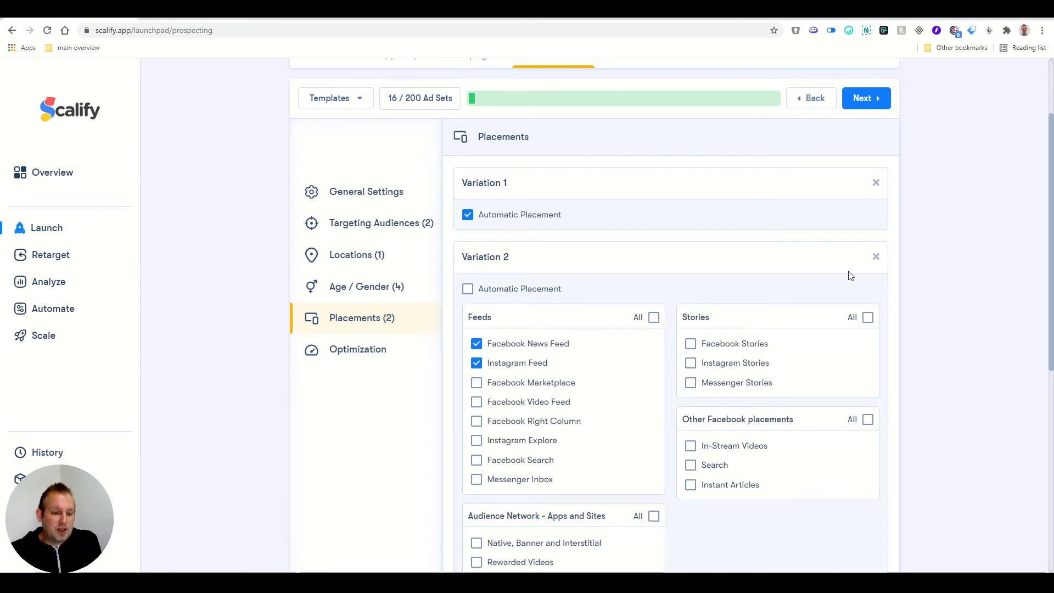
Continue to the optimization settings, optimize ad delivery for Link Clicks and set charging to Link Clicks
scroll(630, 336, "down", 1)
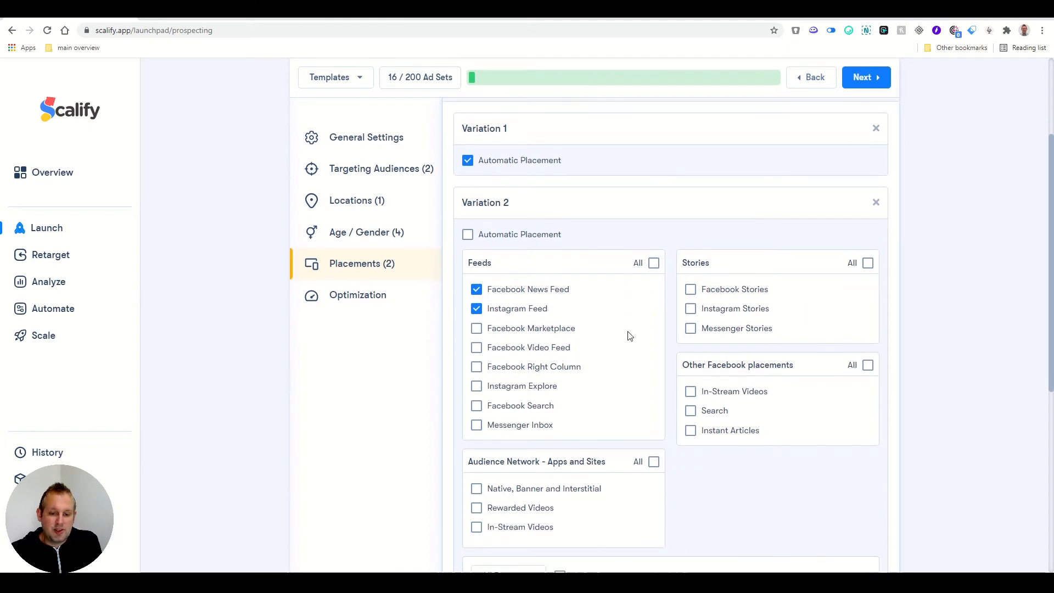
scroll(628, 334, "down", 1)
scroll(875, 210, "up", 3)
left_click(862, 159)
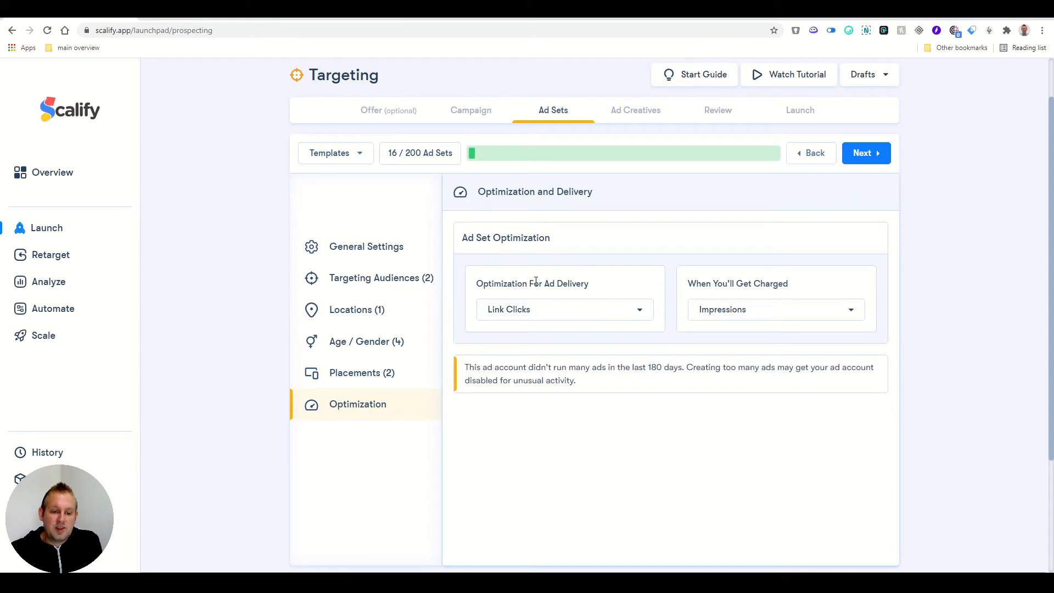
left_click(575, 315)
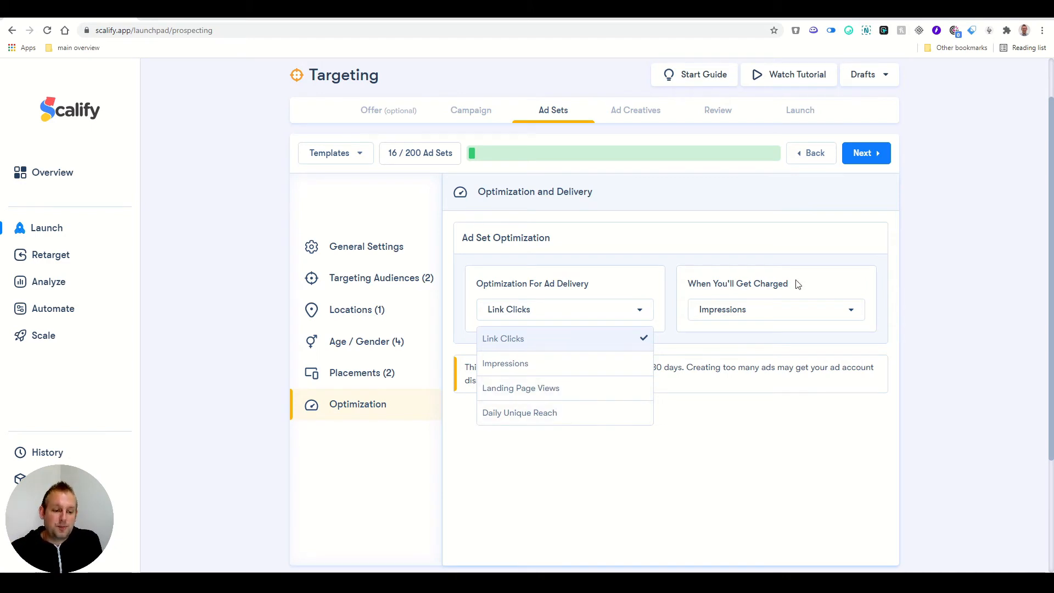
left_click(502, 309)
left_click(734, 321)
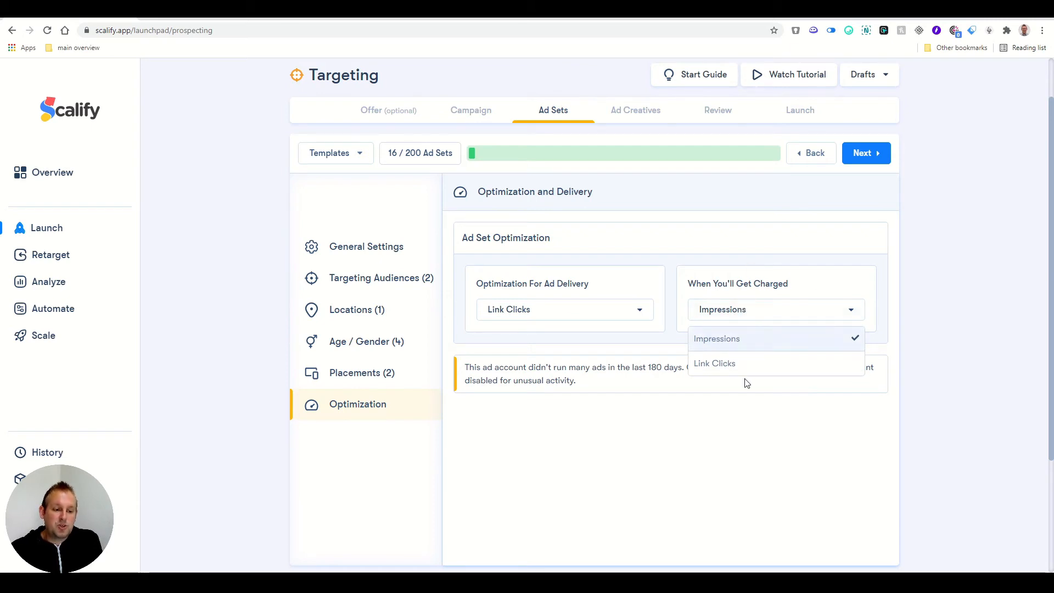
left_click(752, 364)
Continue to the ad creatives, start a new creative and select the advertiser's personal-name page for the posts
left_click(862, 157)
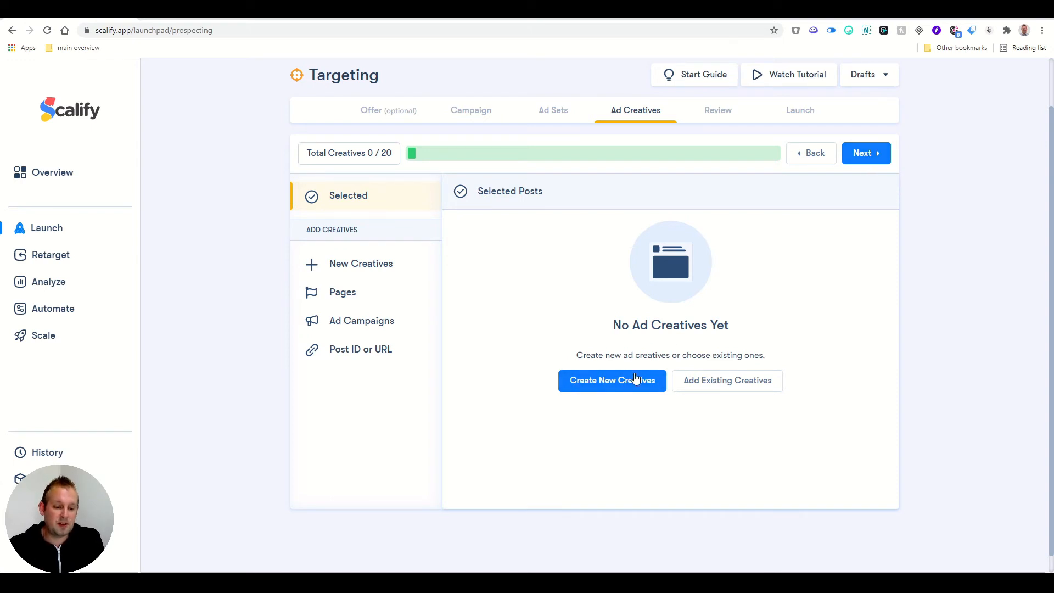
left_click(619, 381)
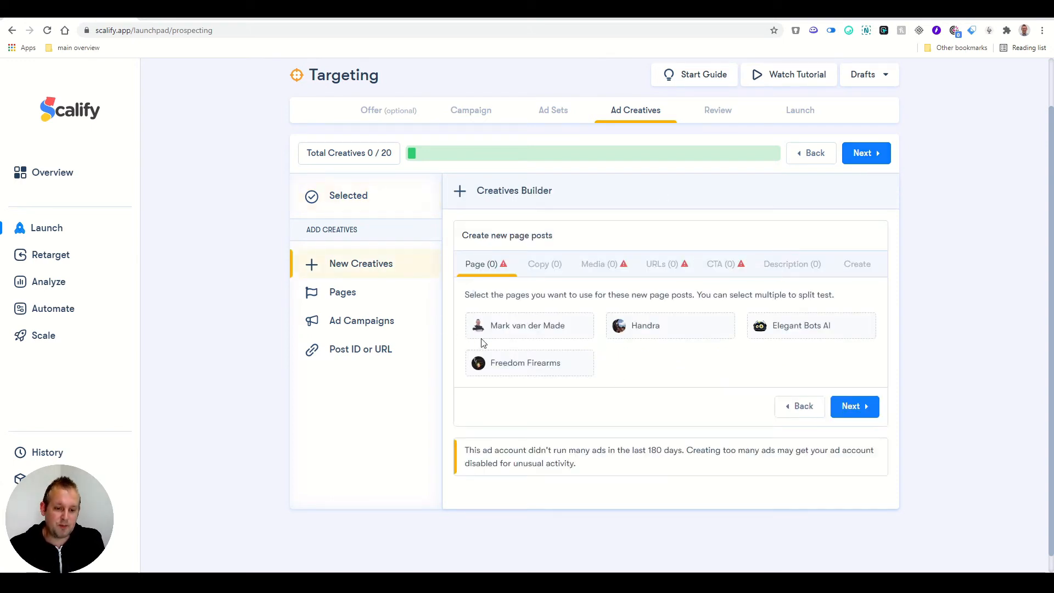
left_click(543, 326)
left_click(854, 408)
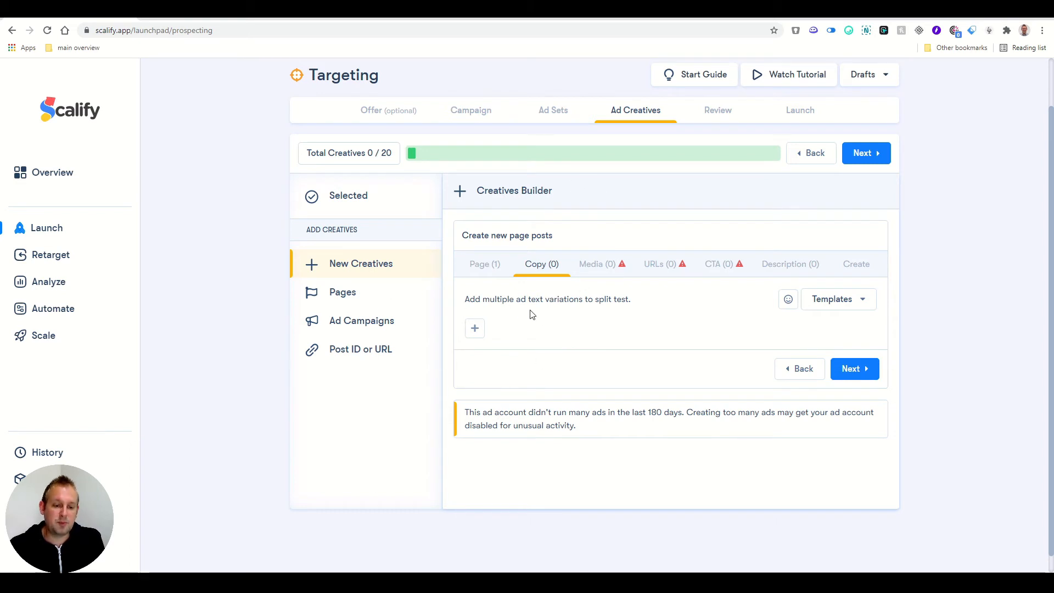
Add two ad text variations for the new page posts, filled with Lorem ipsum placeholder copy
left_click(475, 328)
key("ctrl+v")
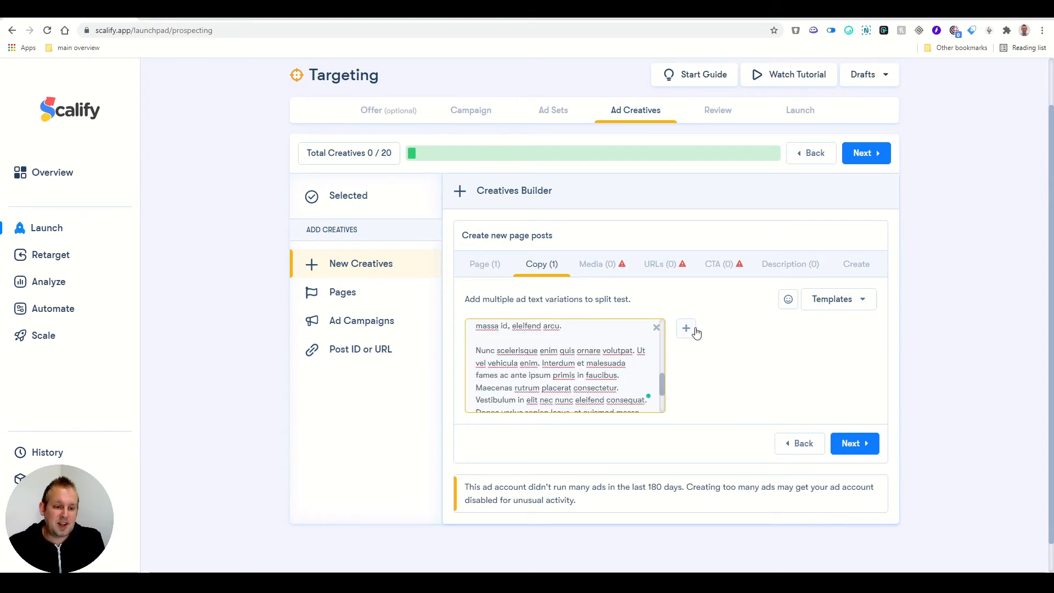
left_click(686, 328)
type("Lorem ipsum dolor sit amet, consectetur adipiscing elit. Quisque tellus orci, maximus id arcu id, fringilla vestibulum ligula. Fusce mattis lectus justo, vel pretium justo vehicula nec.")
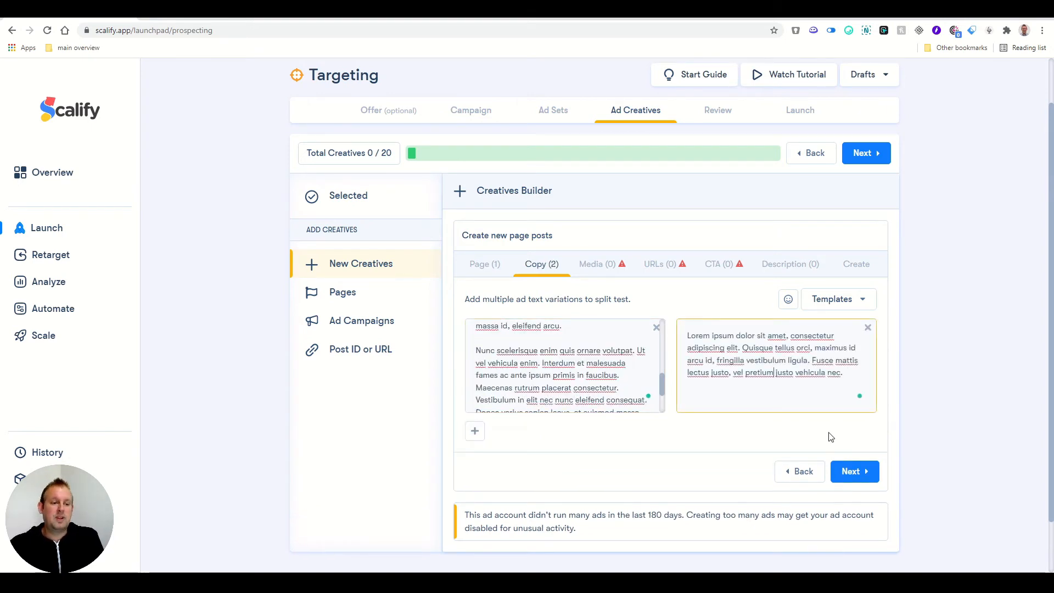
Continue to the media and select the photo with social media icons and a blue banner reading Automates Happens
left_click(864, 468)
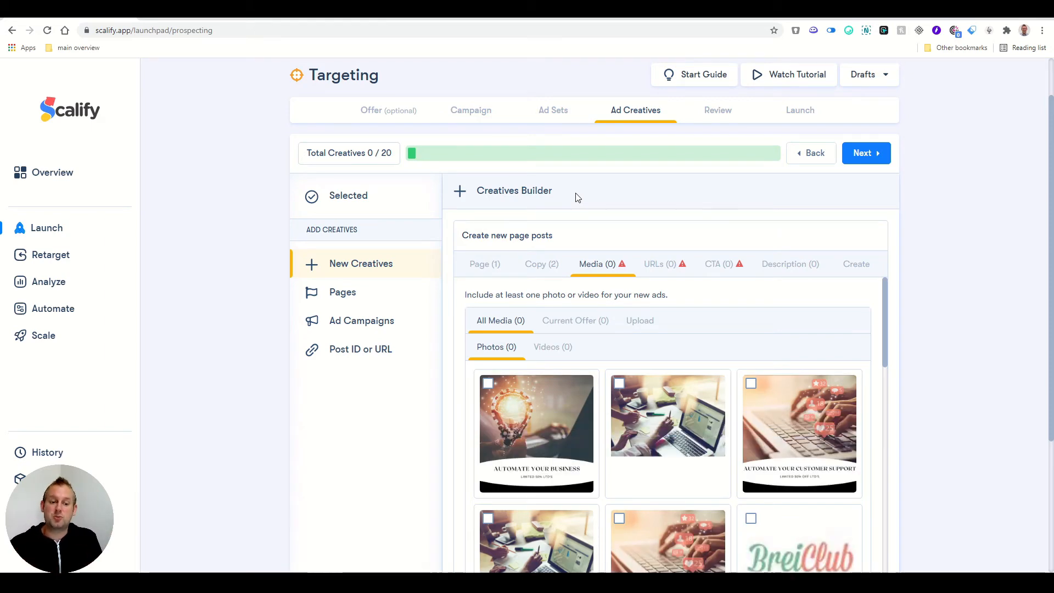
scroll(713, 388, "down", 7)
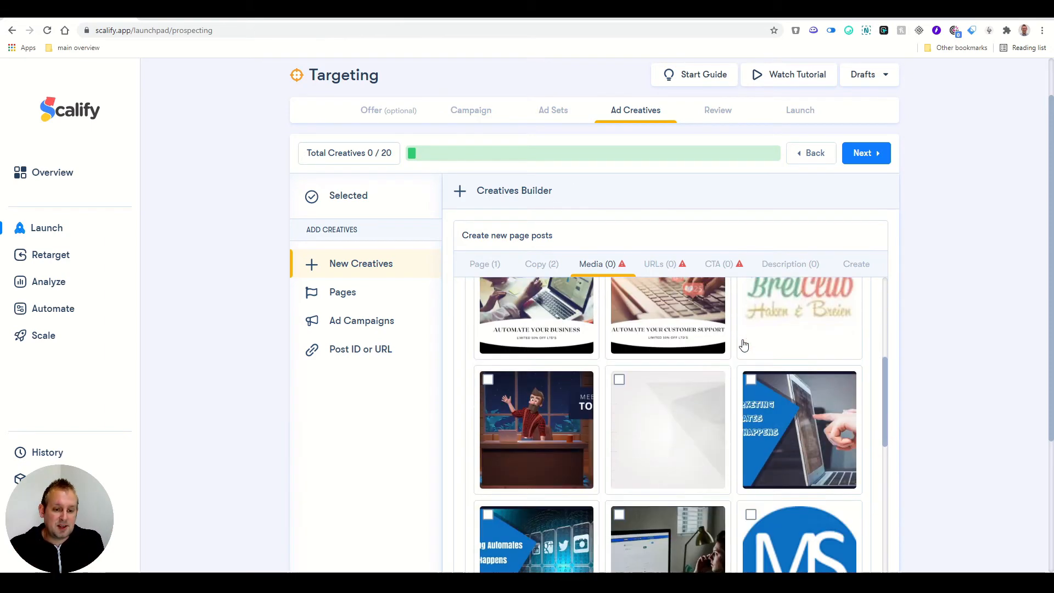
left_click(524, 413)
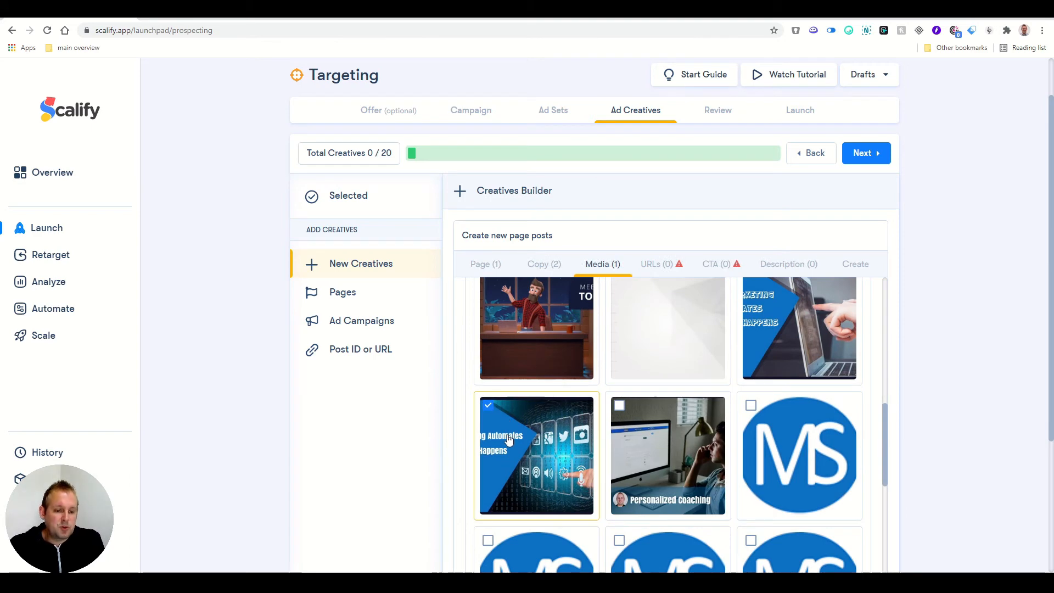
scroll(508, 439, "down", 3)
scroll(509, 437, "up", 8)
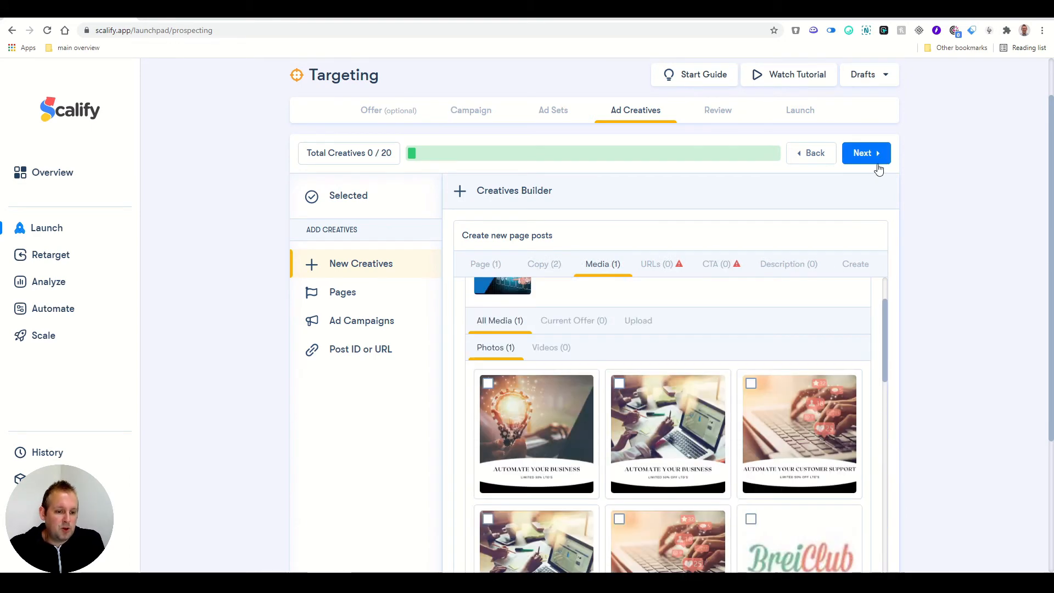
Continue to the URLs and add the advertiser's personal website as the website URL
left_click(877, 165)
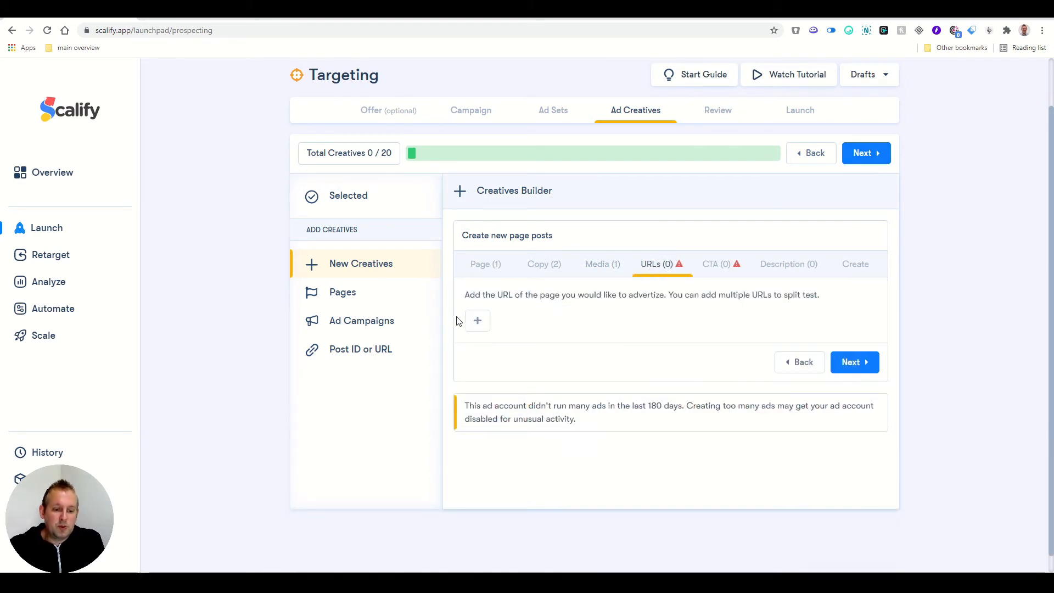
left_click(477, 321)
left_click(571, 351)
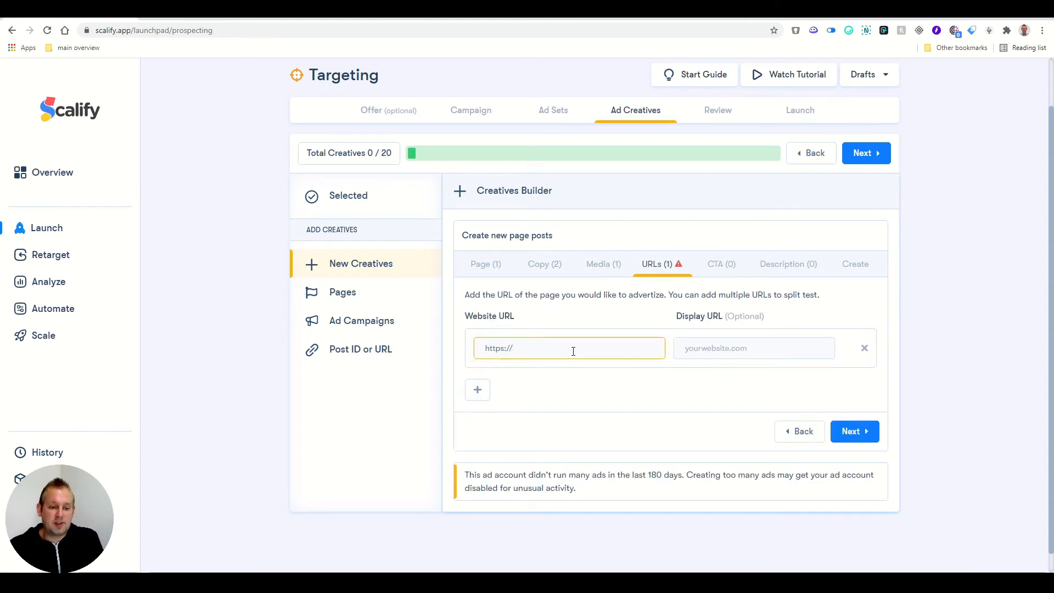
type("markvdmade.com")
left_click(747, 350)
Open the call-to-action settings and add the Learn More and Watch More buttons
left_click(723, 266)
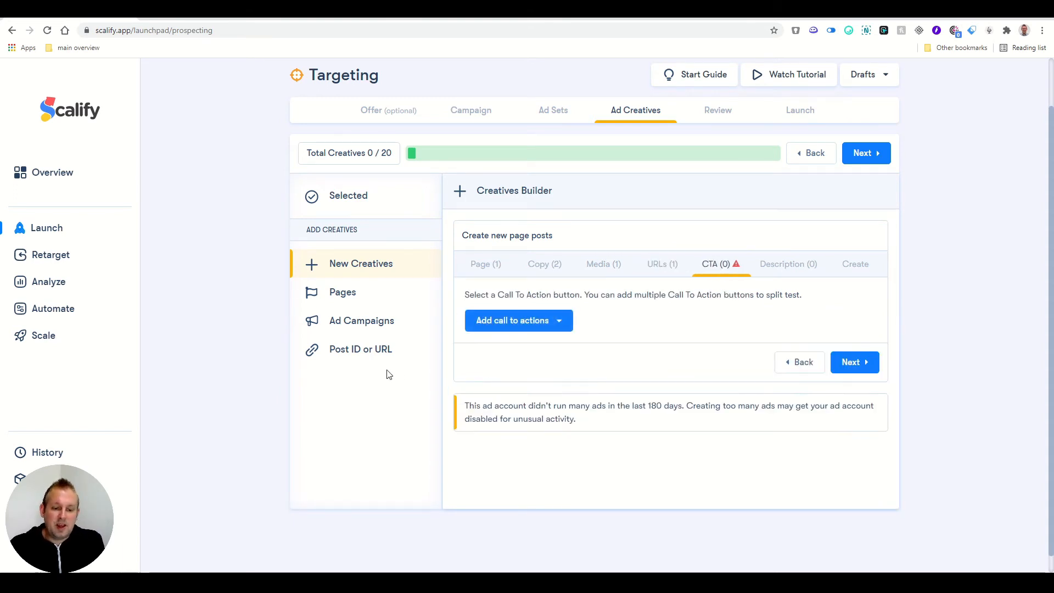
left_click(501, 323)
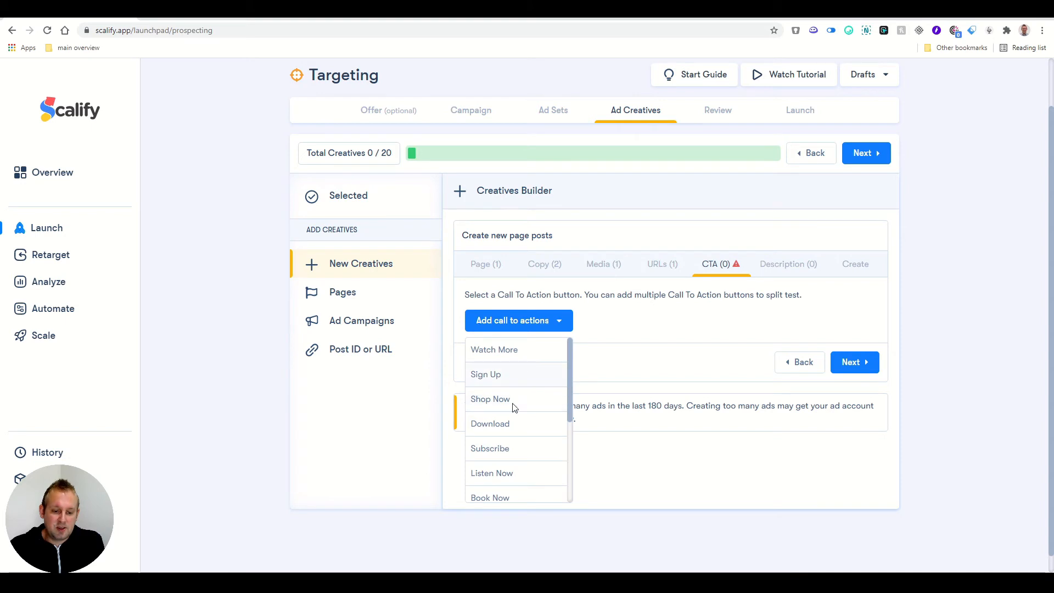
scroll(510, 479, "down", 2)
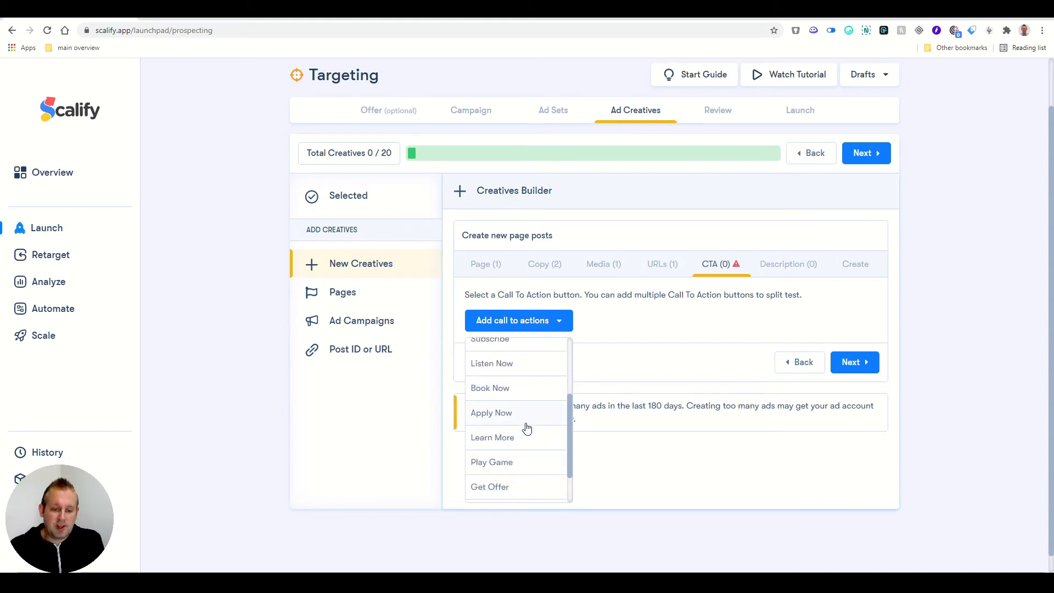
scroll(518, 442, "up", 2)
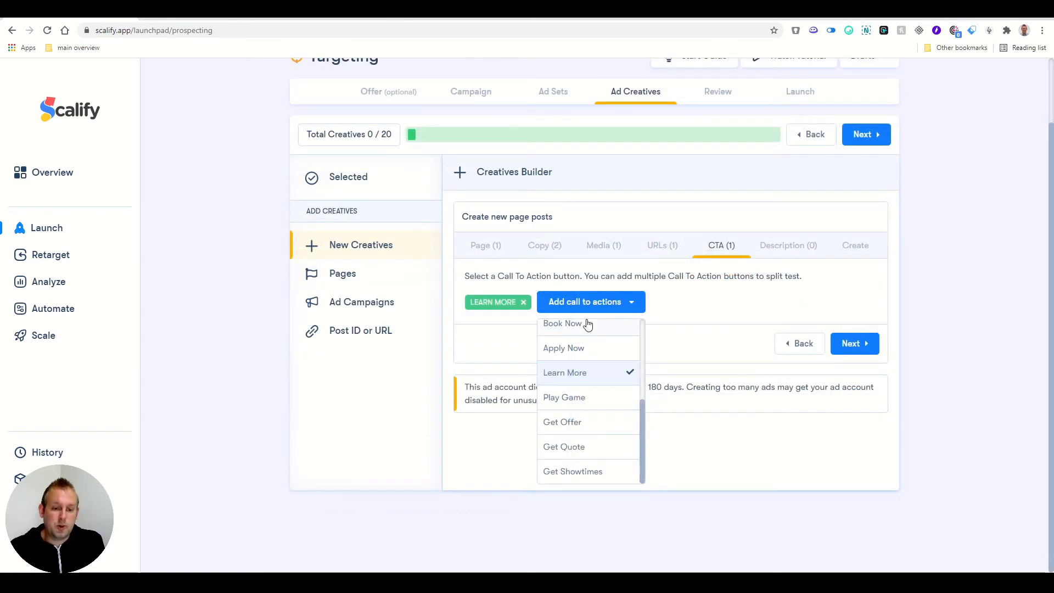
scroll(588, 364, "up", 2)
scroll(587, 365, "up", 3)
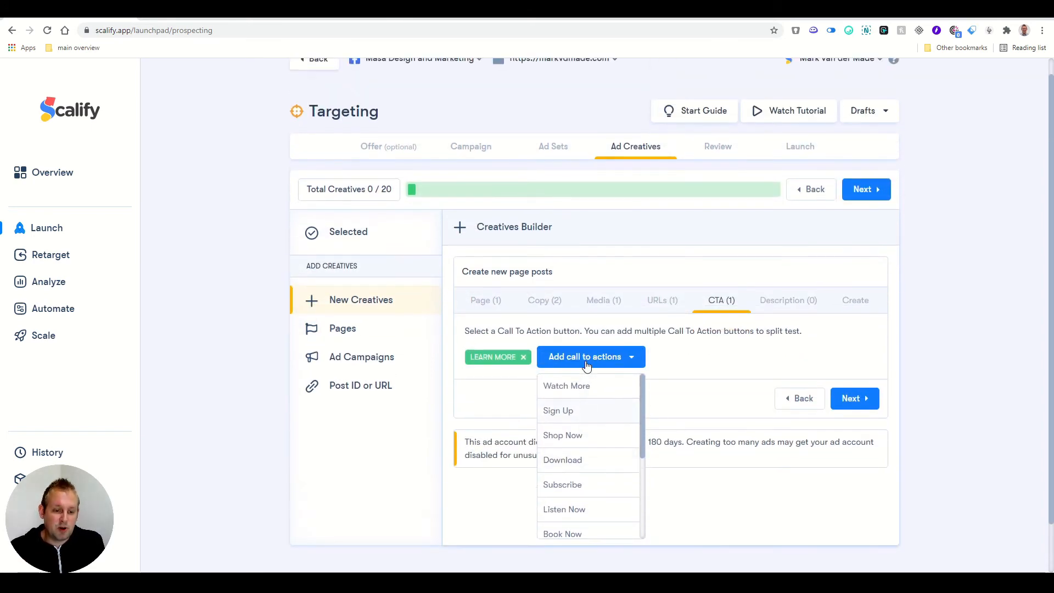
left_click(584, 388)
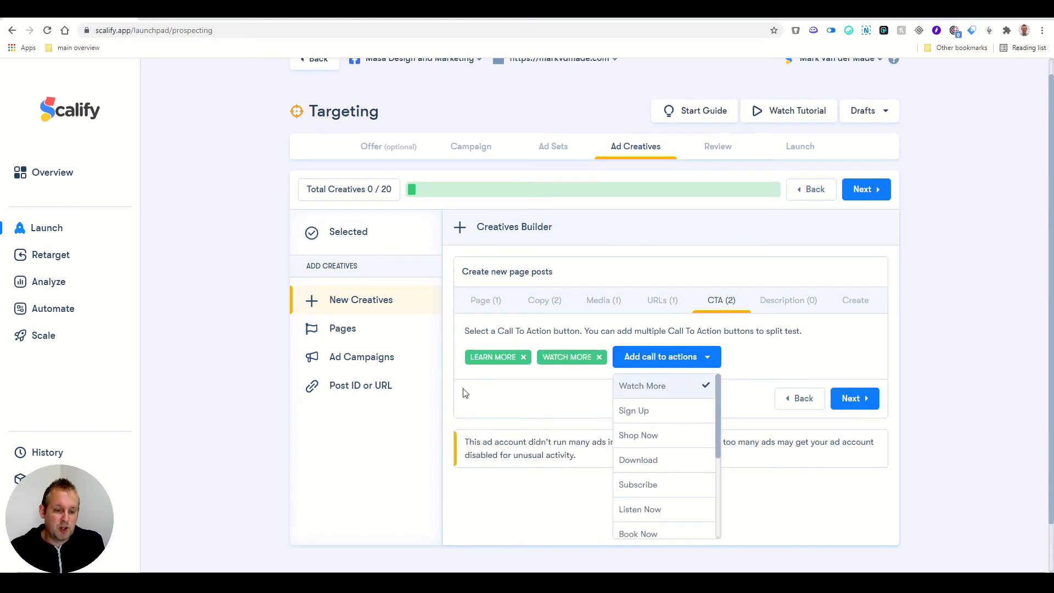
Continue to the descriptions and add a variation with headline "Grow your business through AI" and description "Step by Step guide"
left_click(520, 390)
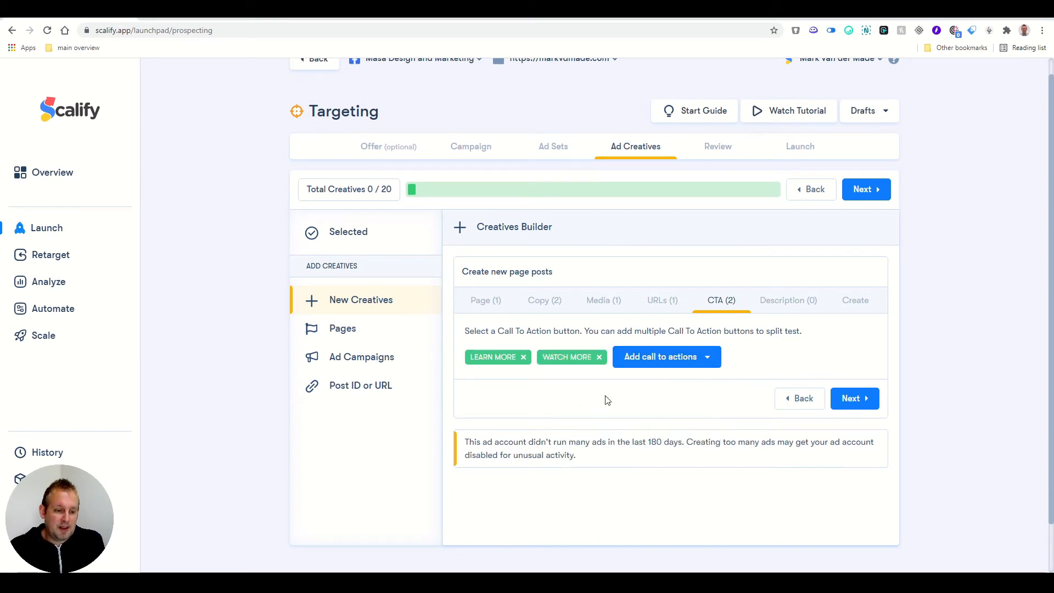
left_click(861, 399)
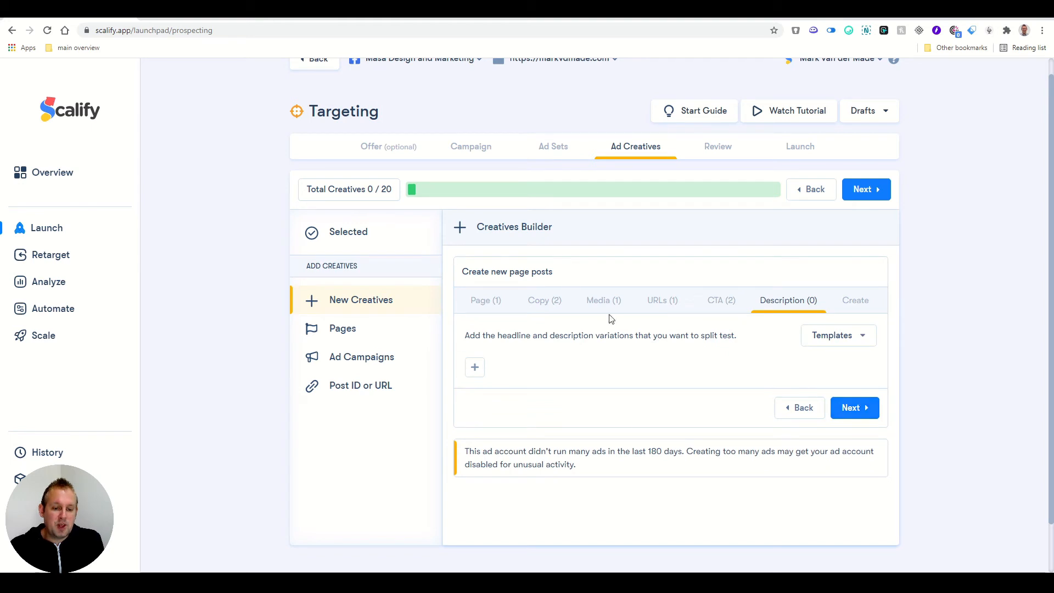
left_click(475, 367)
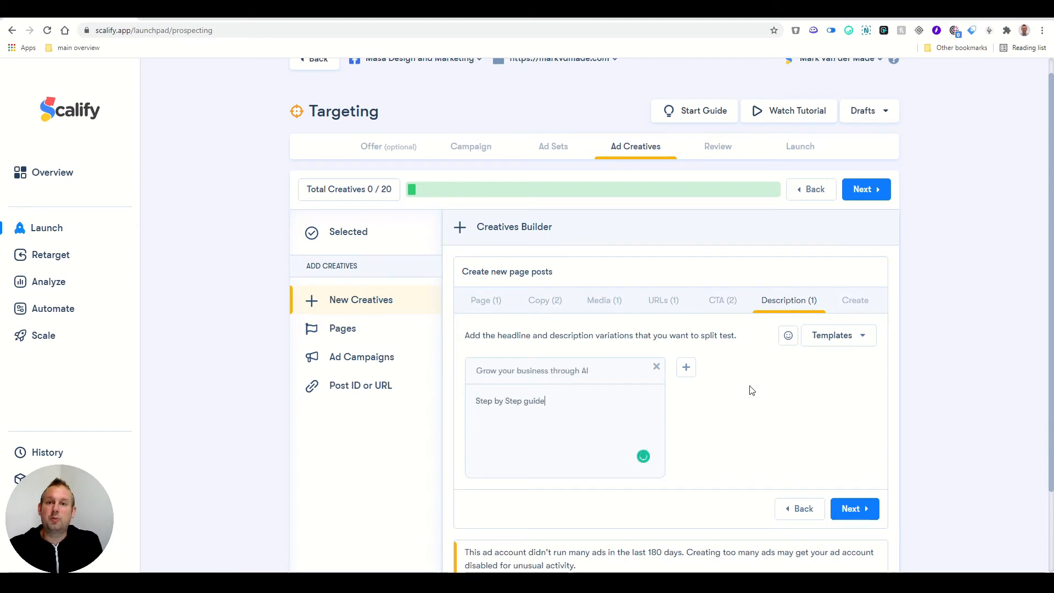
Continue to the generated page posts, enable all four post variations and proceed to the campaign review
left_click(840, 508)
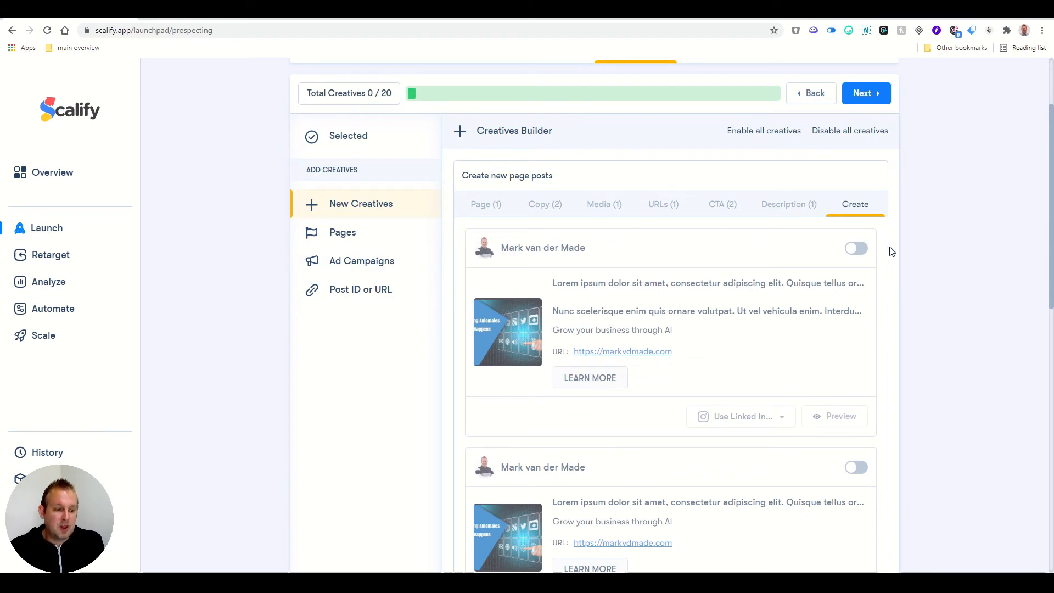
left_click(856, 249)
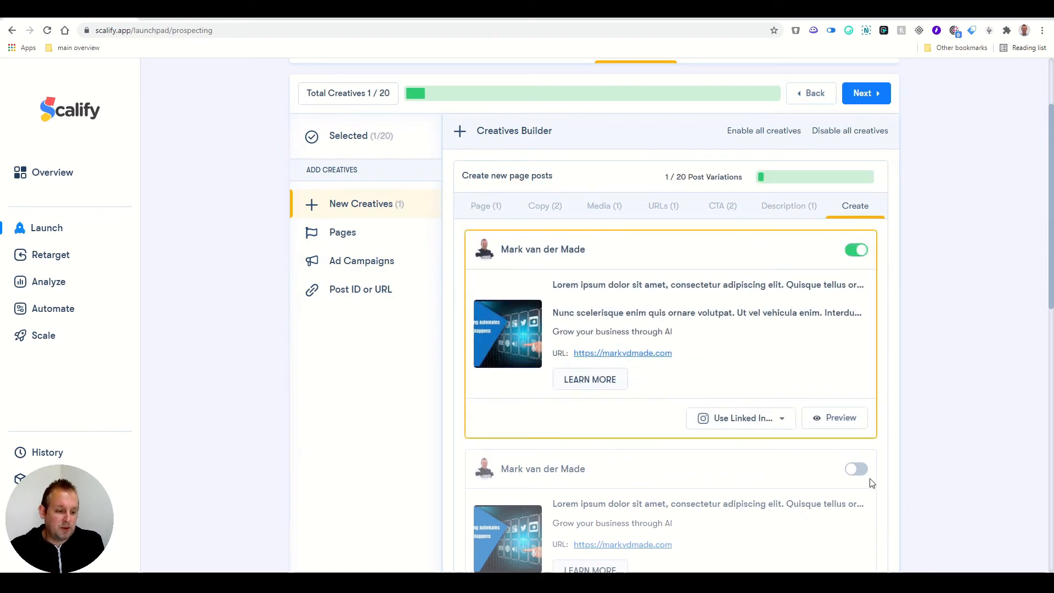
left_click(856, 468)
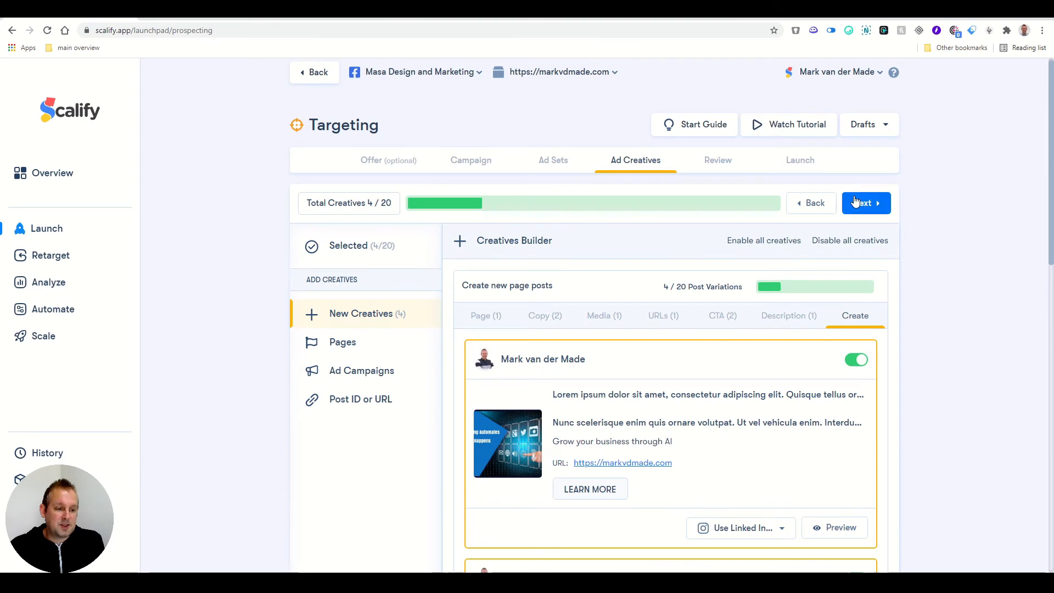
left_click(862, 202)
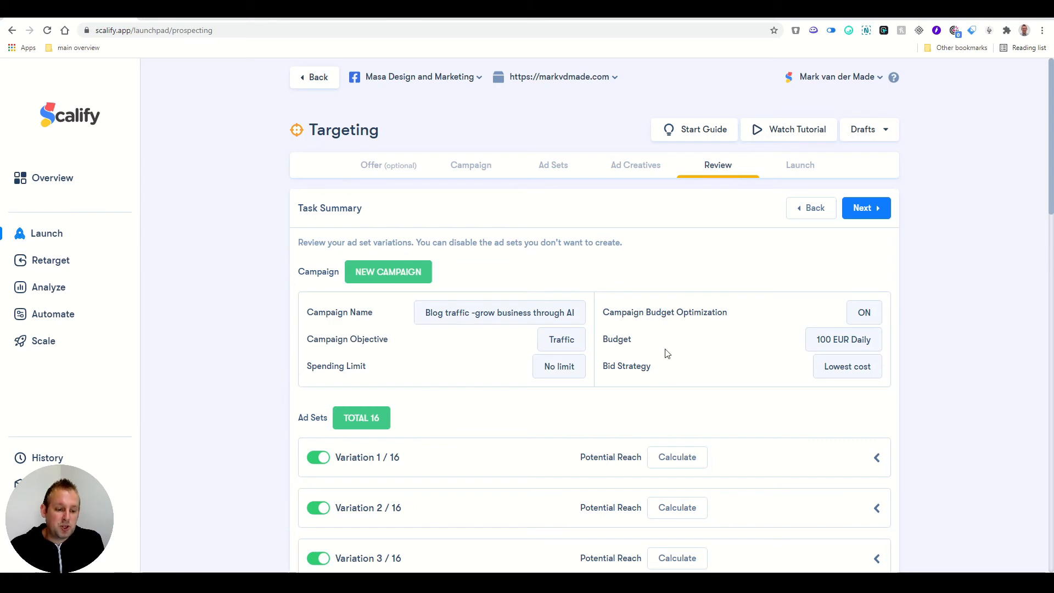
Review the task summary and calculate the potential reach of the first five ad set variations
scroll(426, 329, "down", 9)
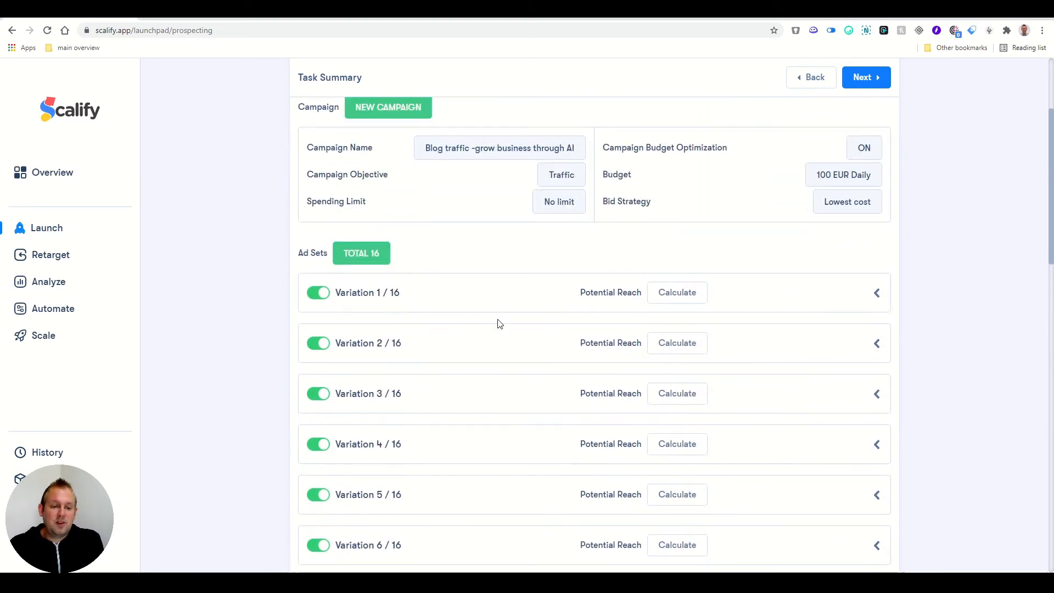
left_click(691, 293)
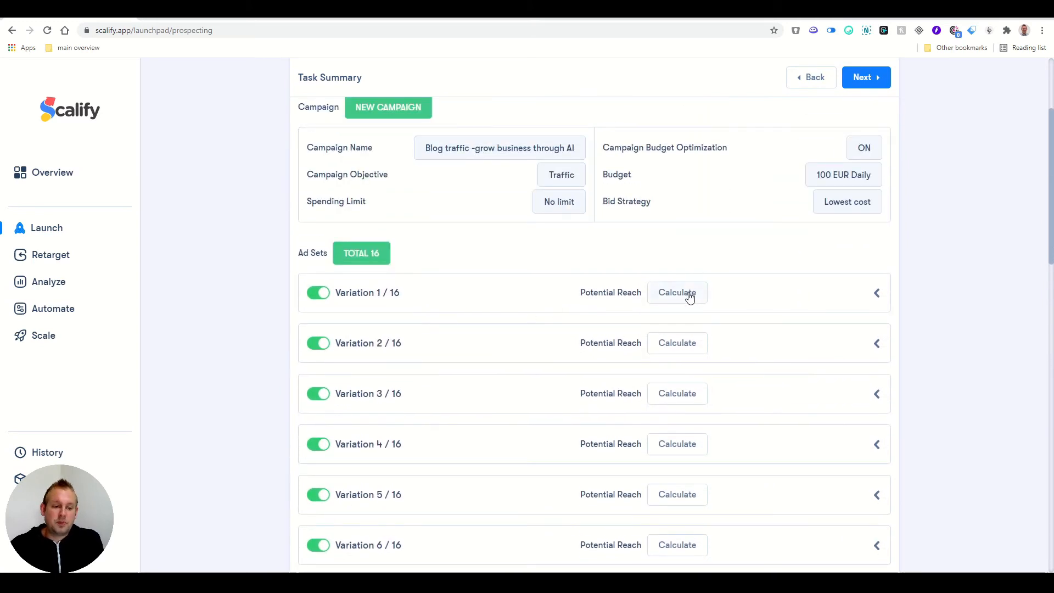
scroll(692, 334, "down", 2)
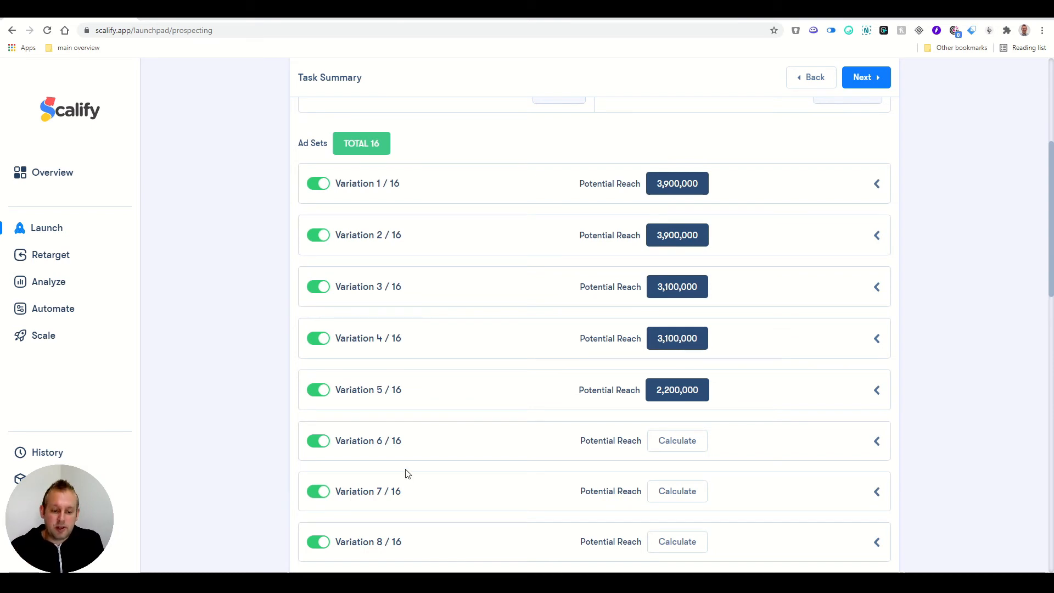
scroll(641, 403, "up", 4)
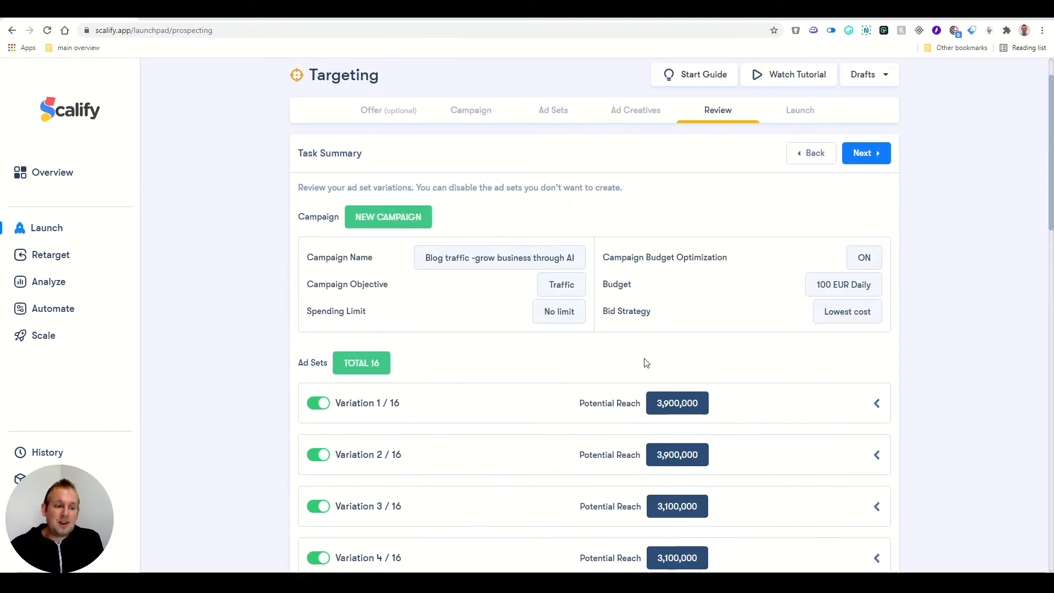
Continue to the launch settings, try the separate ad set structure and choose All ads inside each ad set
left_click(861, 161)
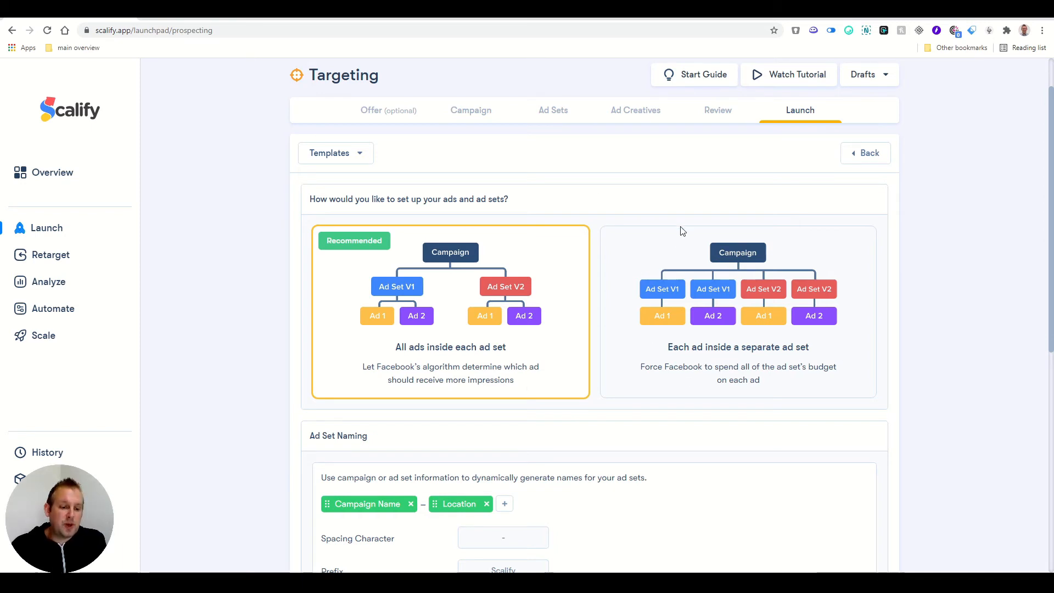
left_click(671, 244)
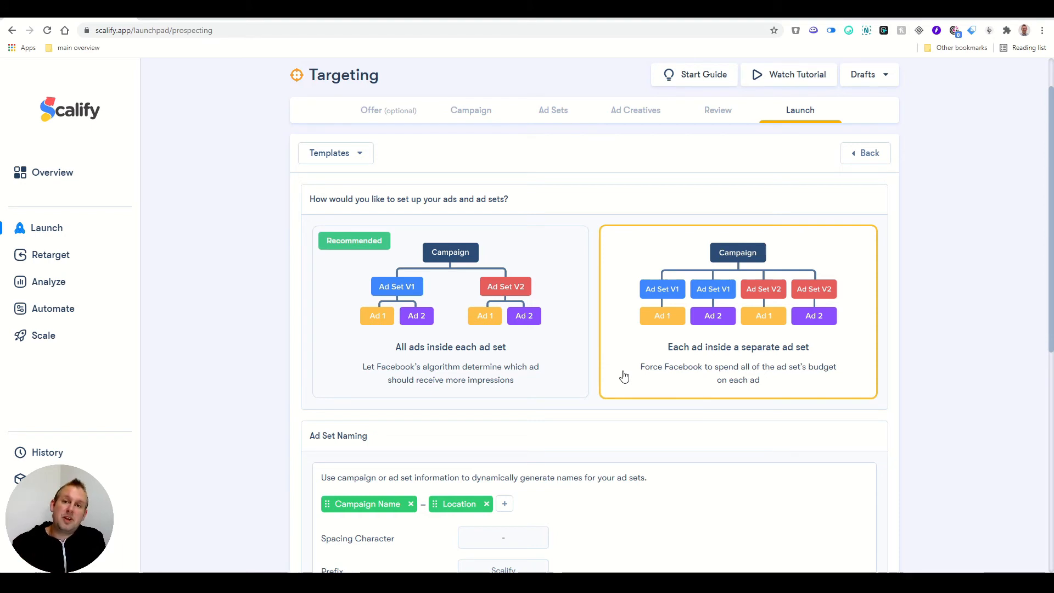
left_click(467, 270)
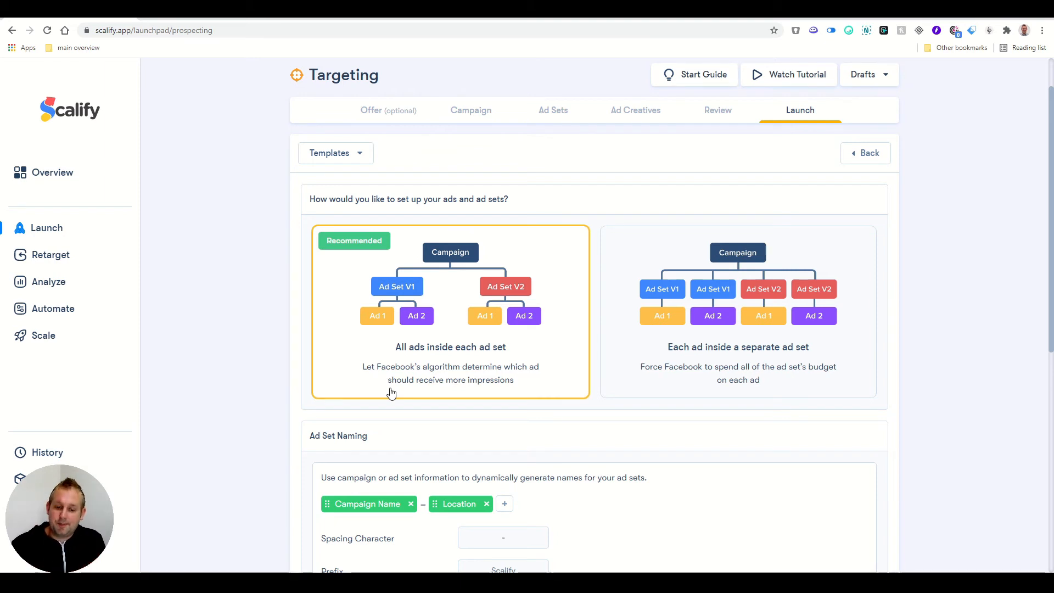
Examine the ad set naming elements, spacing character, prefix, Google Analytics UTM tags and enable options in the launch settings
scroll(392, 393, "down", 3)
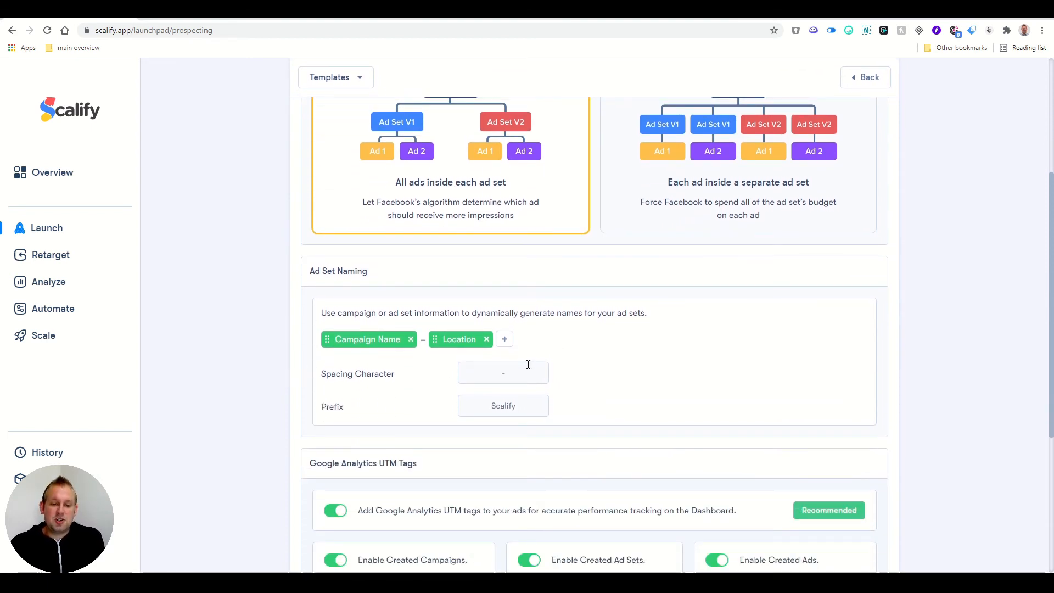
left_click(505, 340)
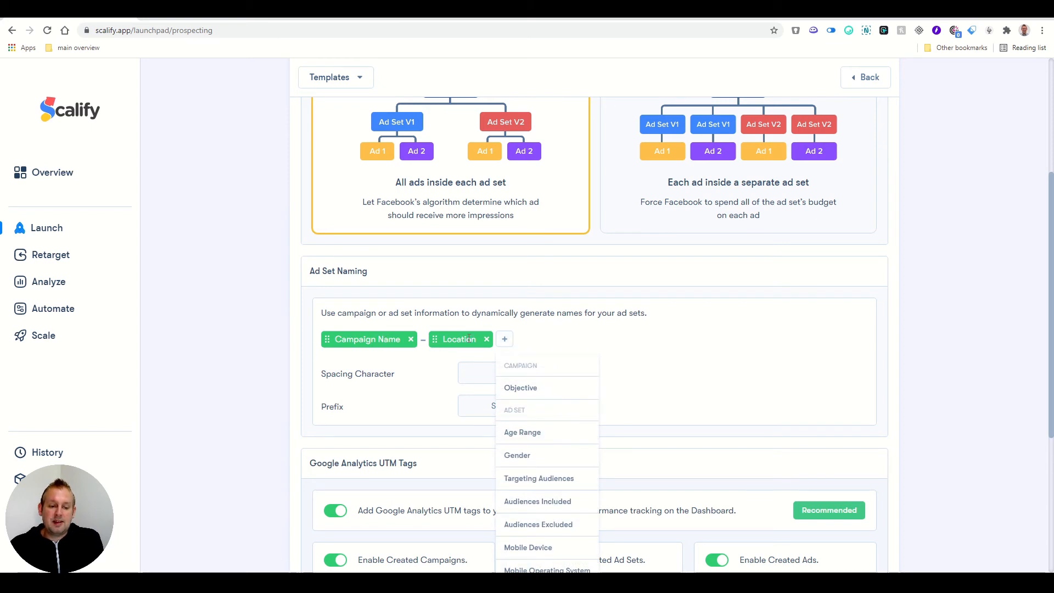
scroll(539, 392, "down", 1)
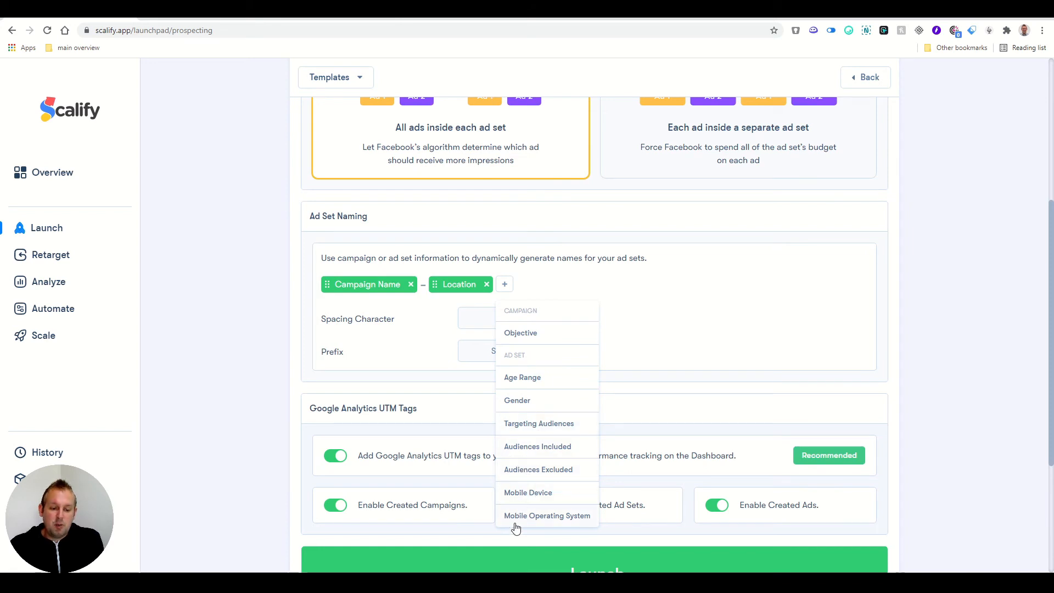
left_click(680, 297)
scroll(677, 296, "down", 2)
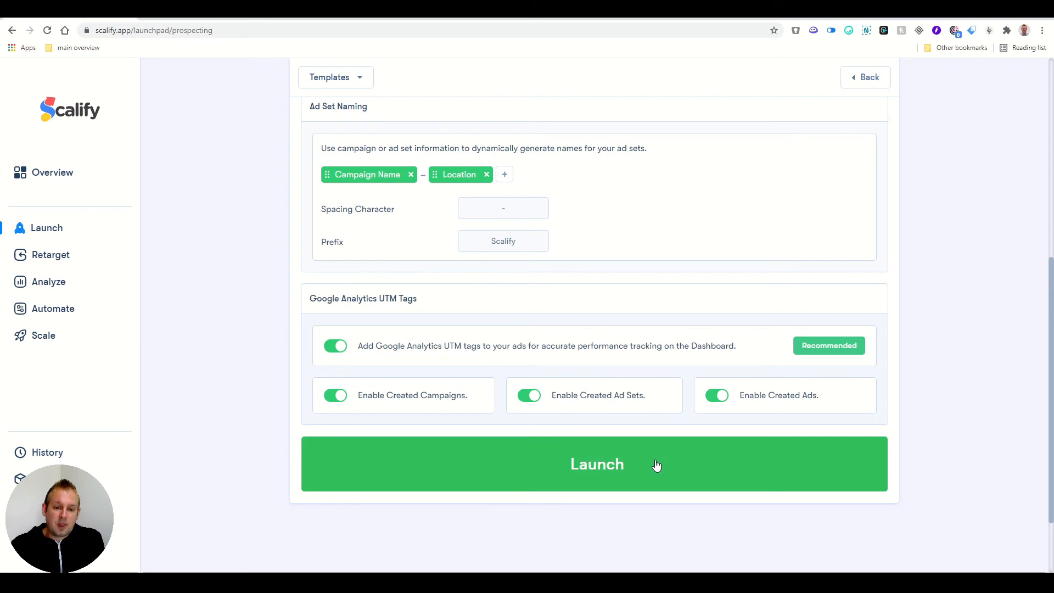
scroll(657, 466, "up", 2)
scroll(656, 461, "down", 3)
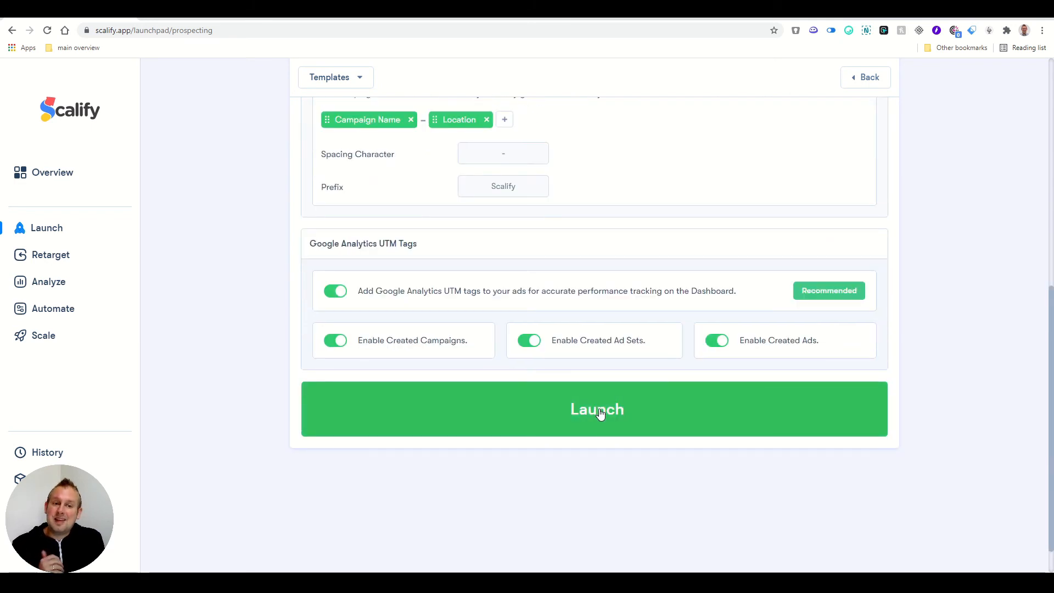
scroll(621, 479, "up", 1)
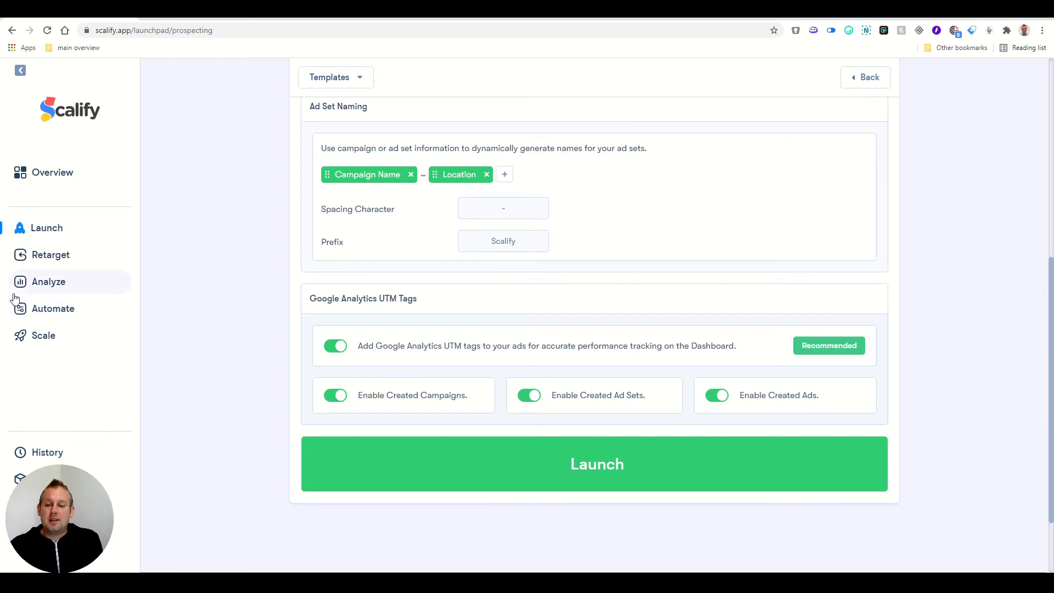
Switch to Automate, start creating an automation and choose to base it on the strategies library
left_click(70, 314)
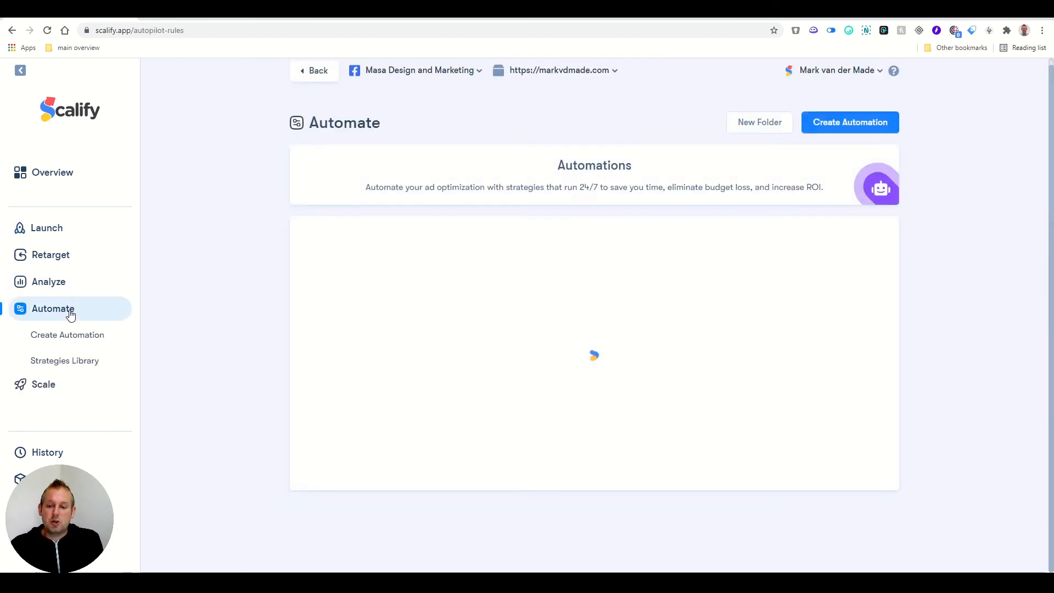
left_click(70, 335)
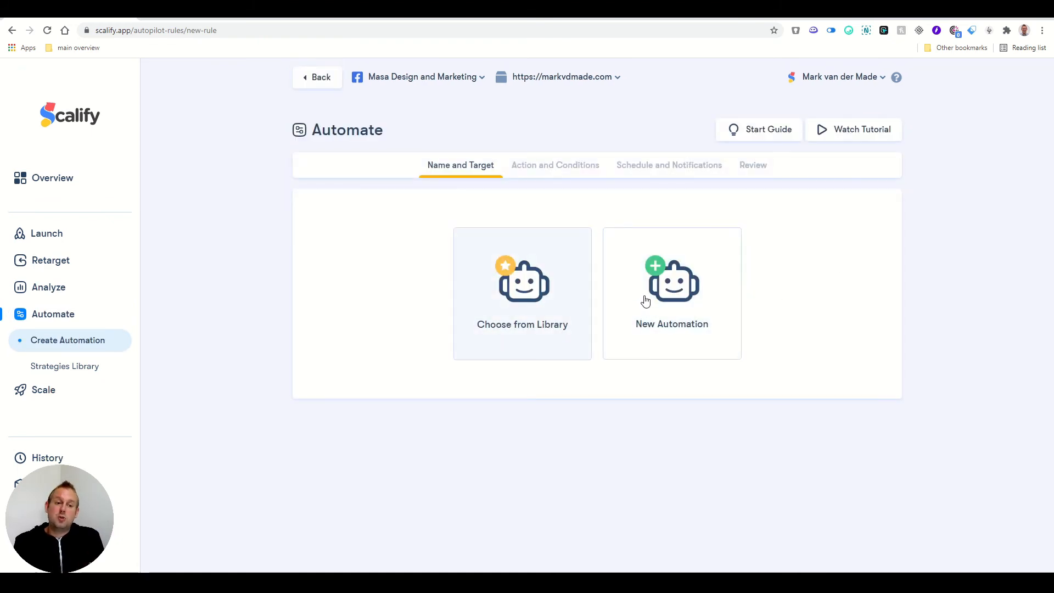
left_click(528, 301)
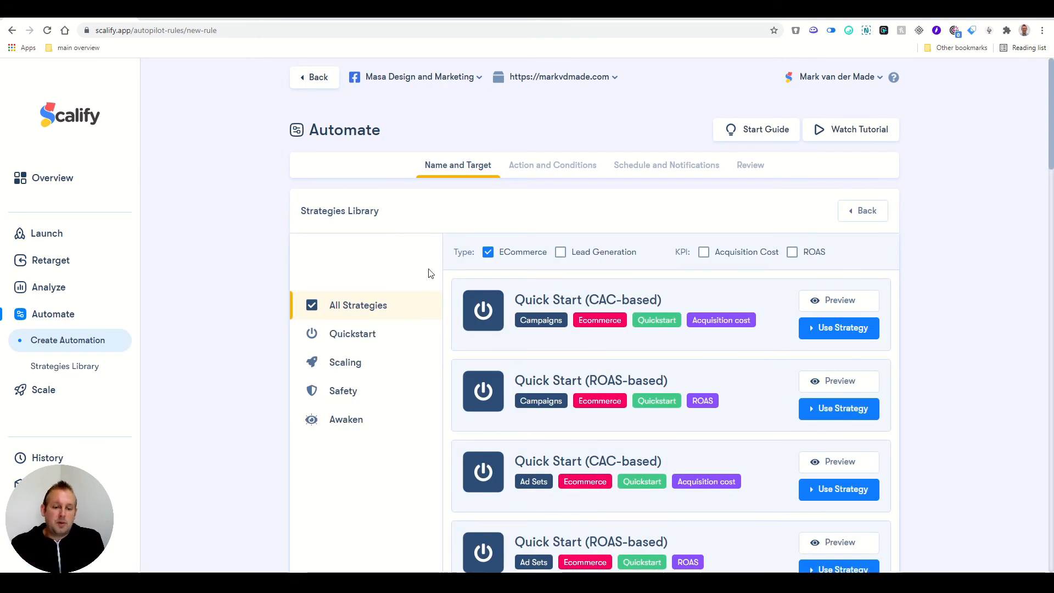
Look through the full list of e-commerce strategies in the strategies library
scroll(609, 318, "down", 2)
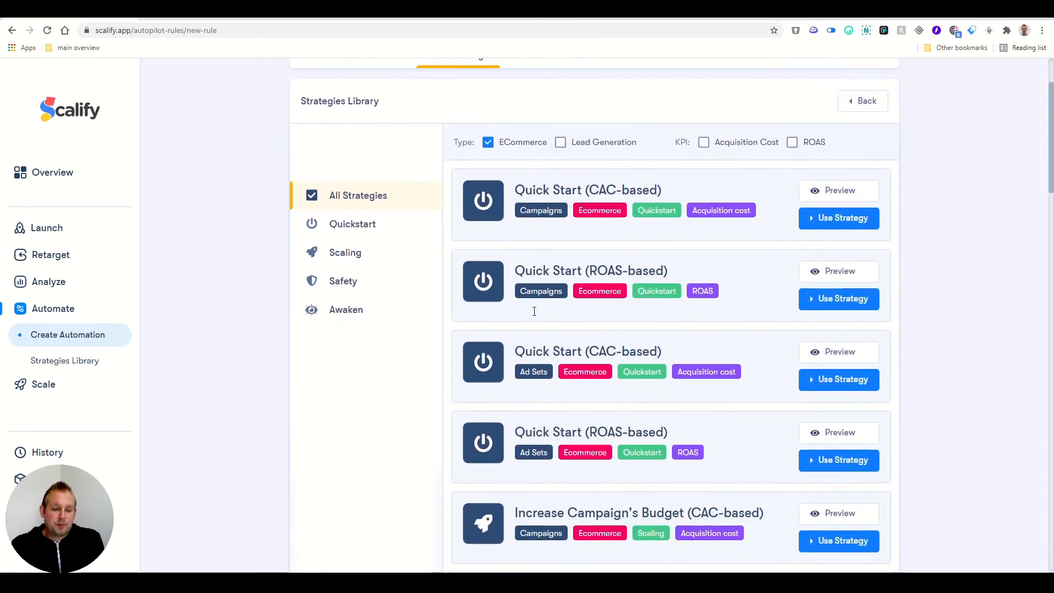
scroll(528, 353, "down", 1)
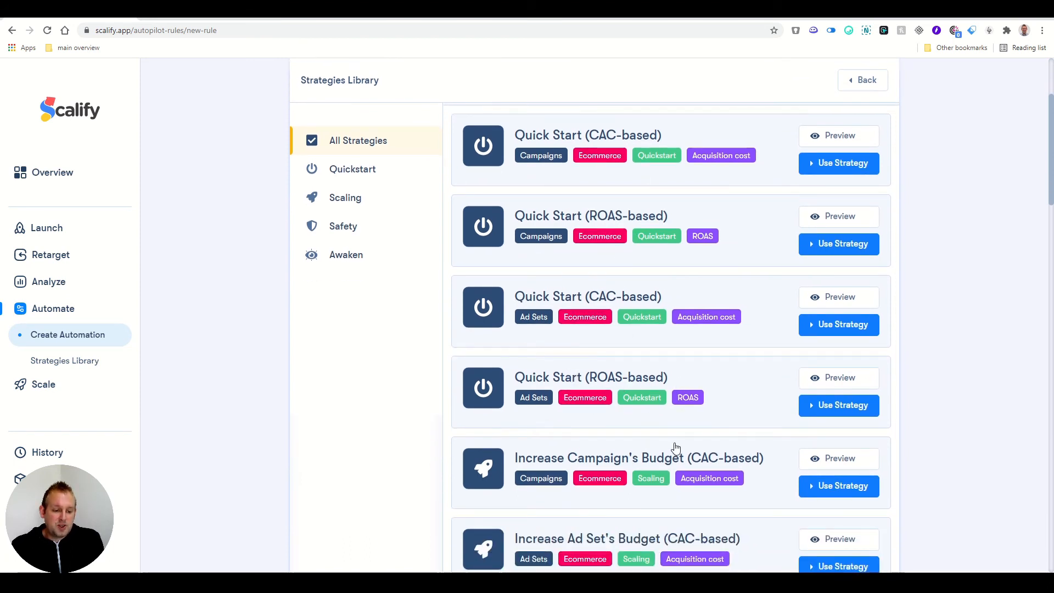
scroll(676, 448, "down", 1)
scroll(736, 417, "down", 4)
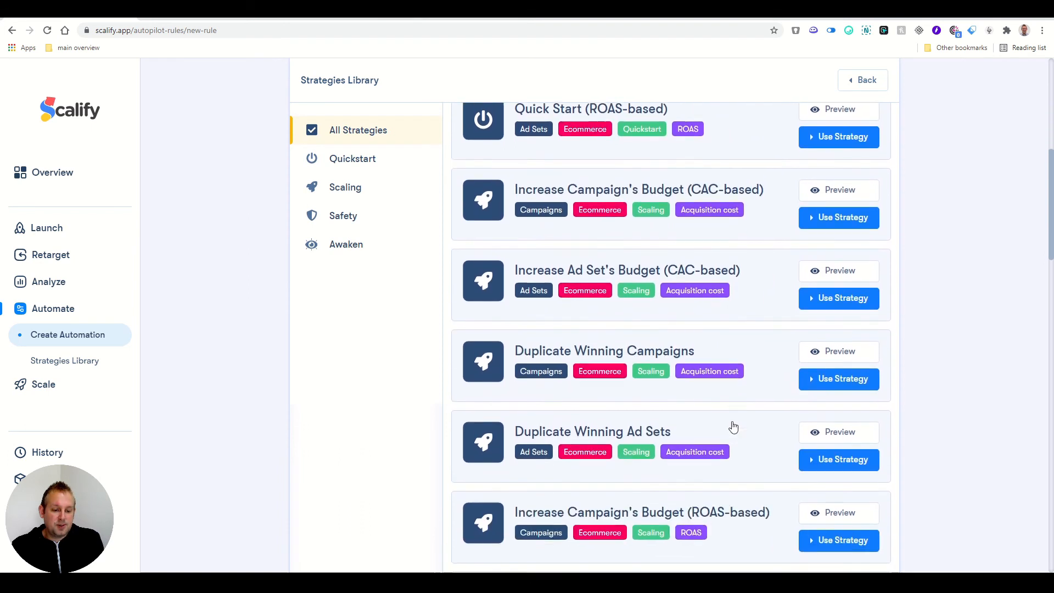
scroll(734, 428, "down", 1)
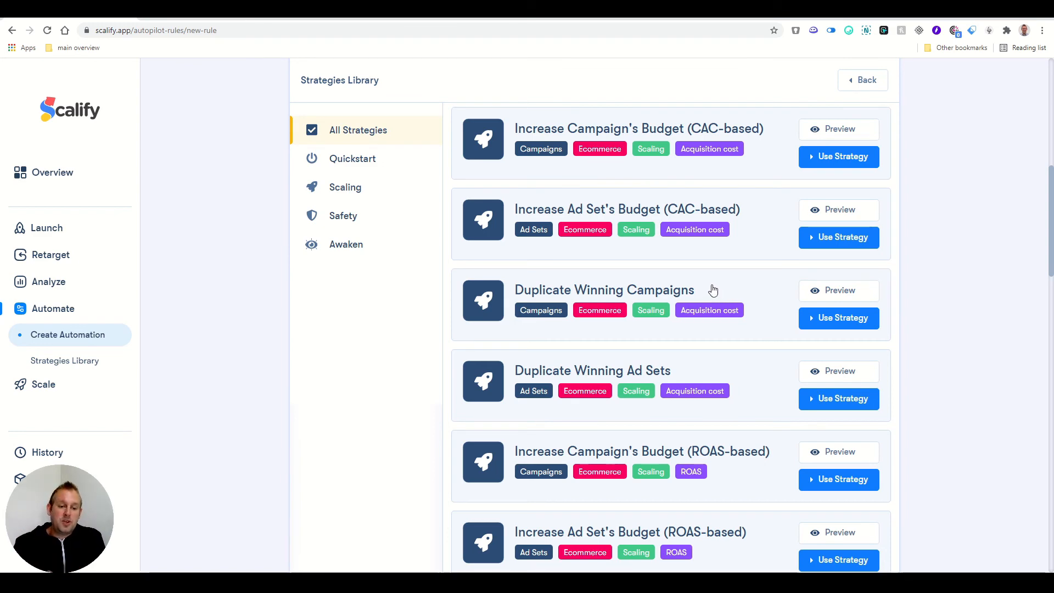
scroll(713, 290, "down", 2)
scroll(711, 285, "up", 7)
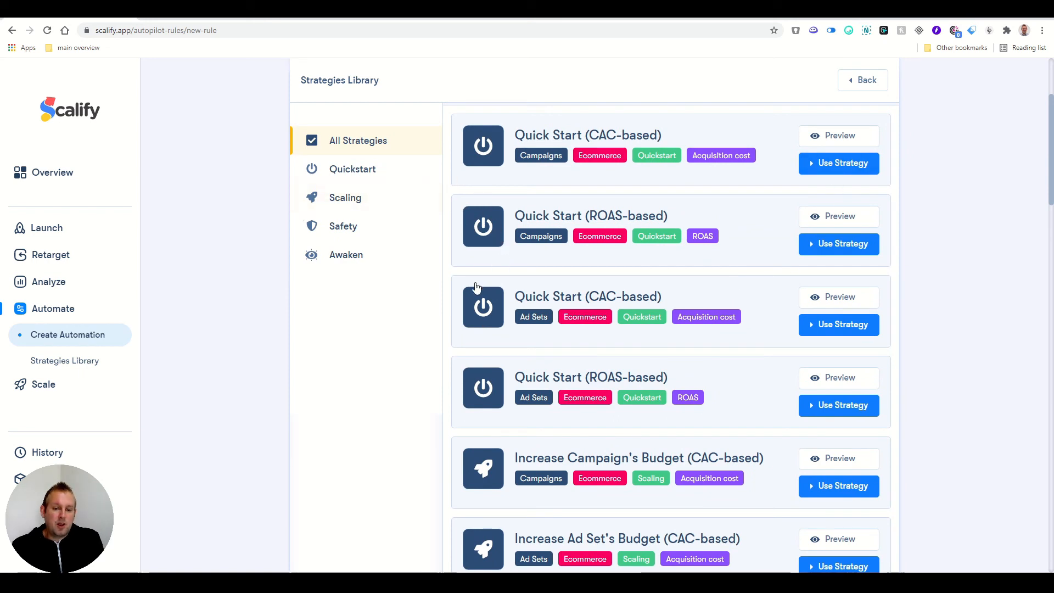
Show the Scaling strategies, examine the cost and budget settings of Increase Campaign's Budget (CAC-based), and leave the library without loading it
left_click(345, 199)
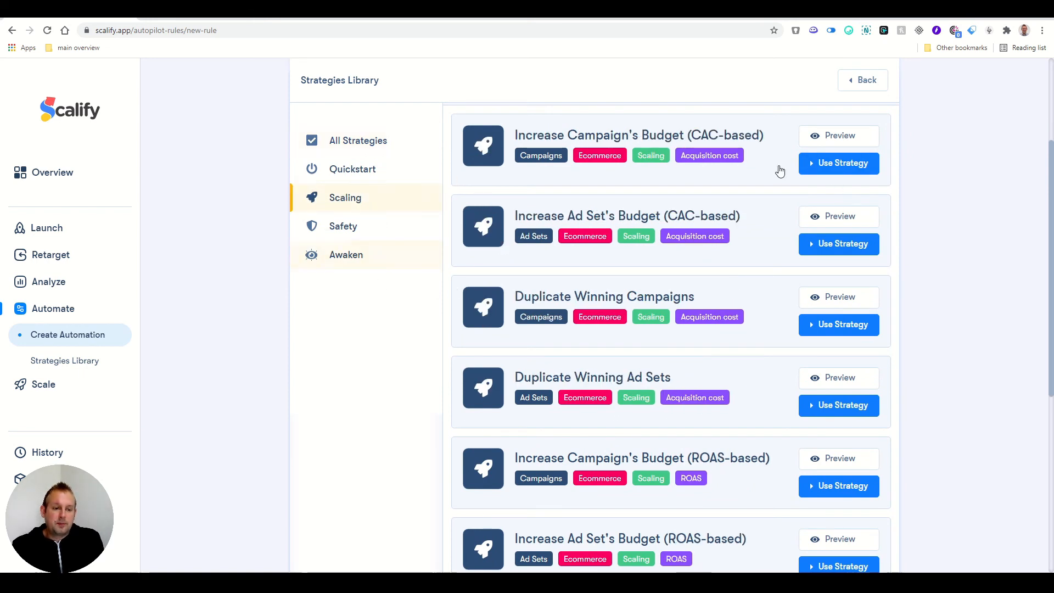
scroll(780, 171, "up", 2)
left_click(848, 274)
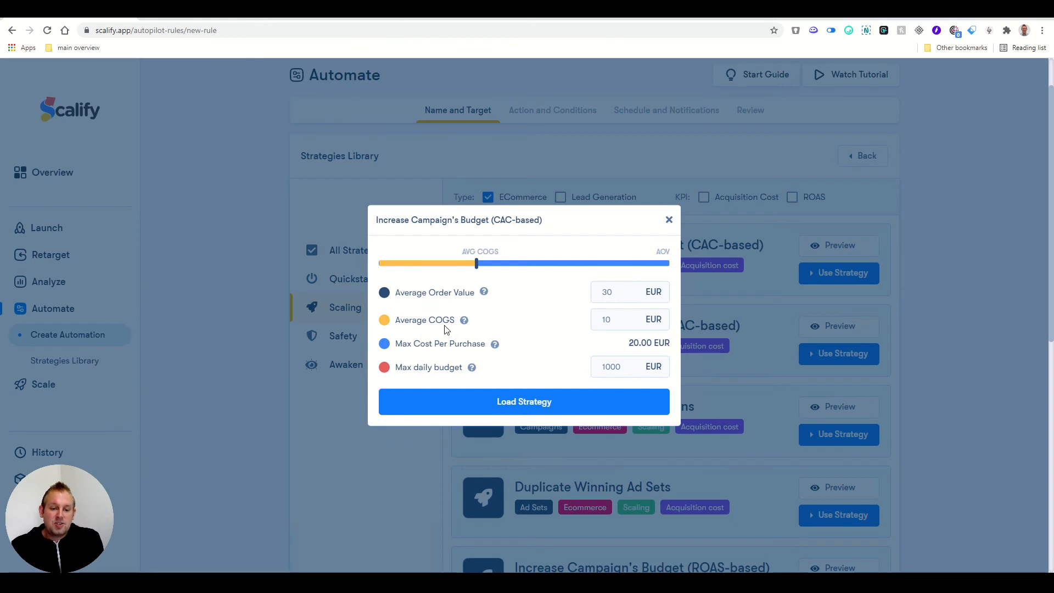
mouse_move(469, 331)
left_click(623, 299)
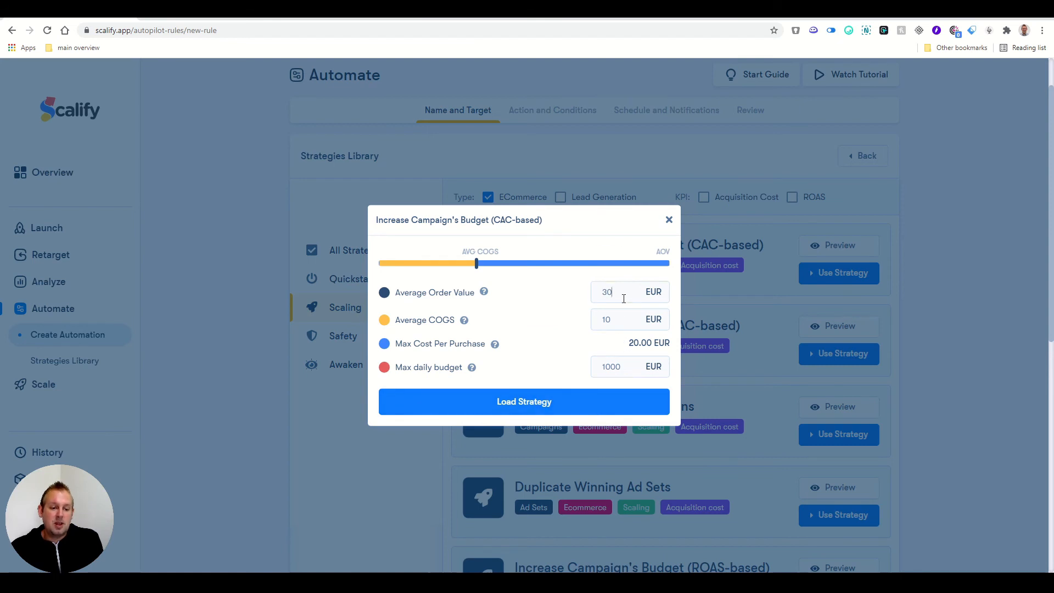
left_click(608, 319)
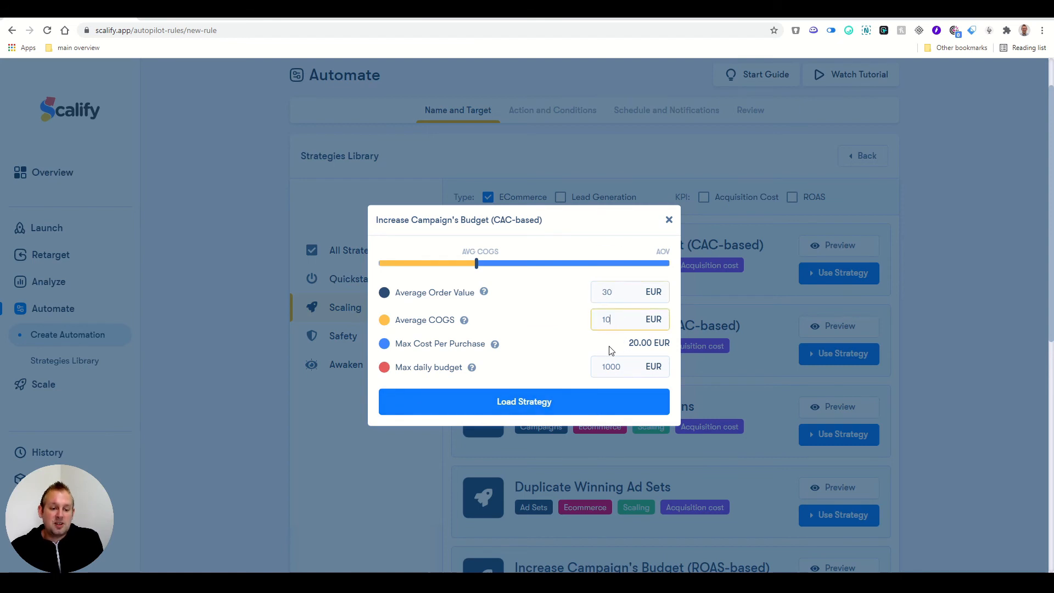
left_click(639, 364)
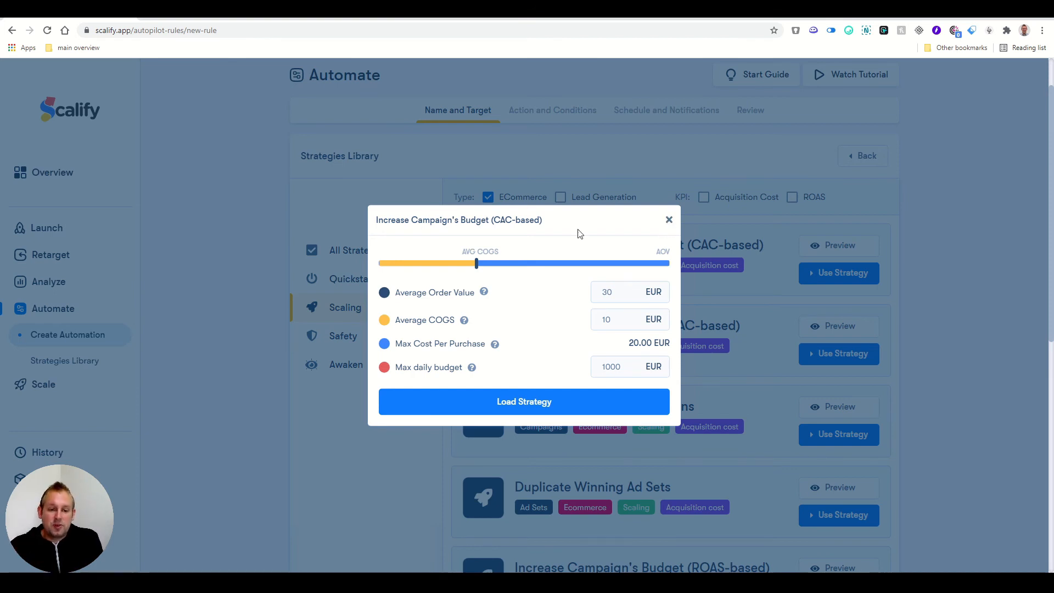
left_click(668, 220)
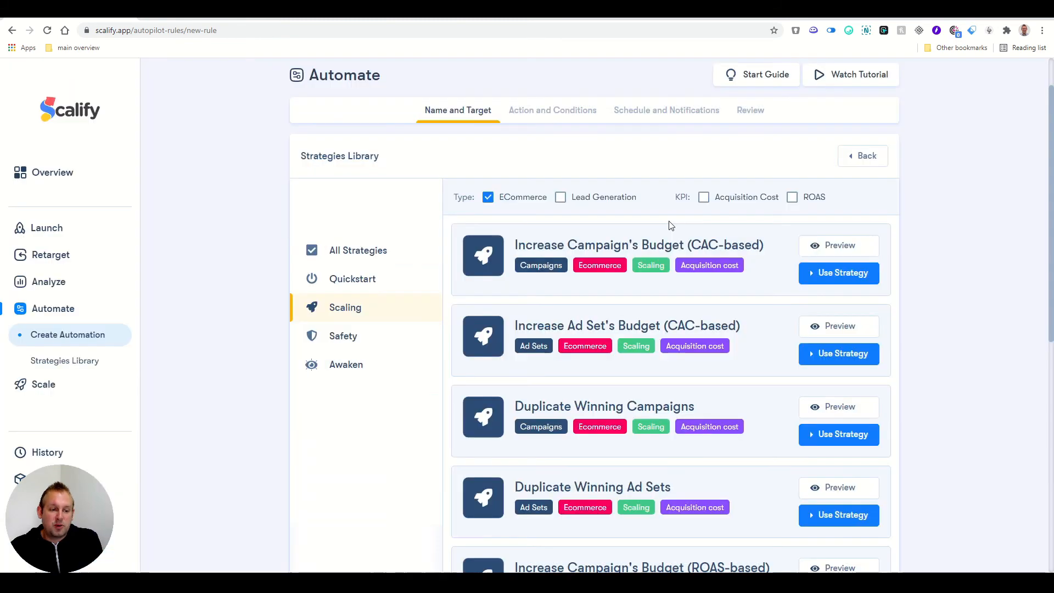
left_click(861, 157)
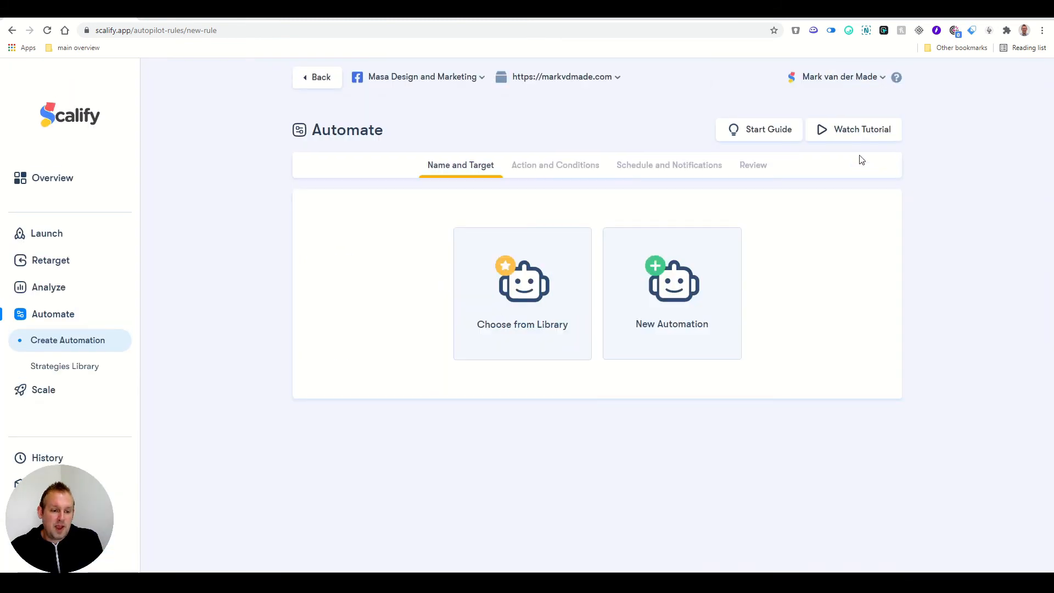
Start a new automation from scratch, name it "demo" and check its optional description field, leaving it empty
left_click(688, 291)
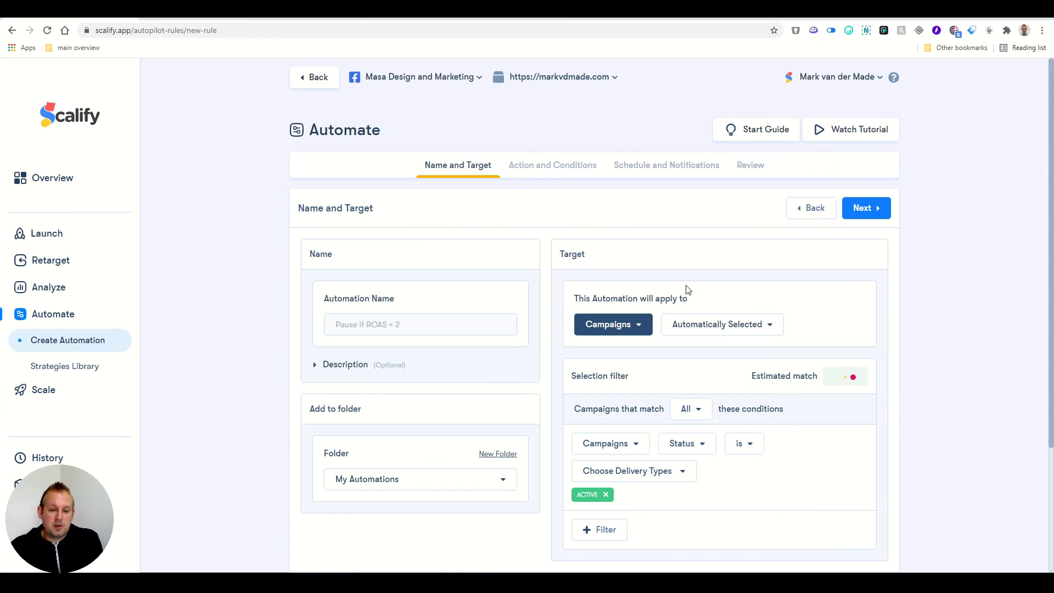
left_click(370, 334)
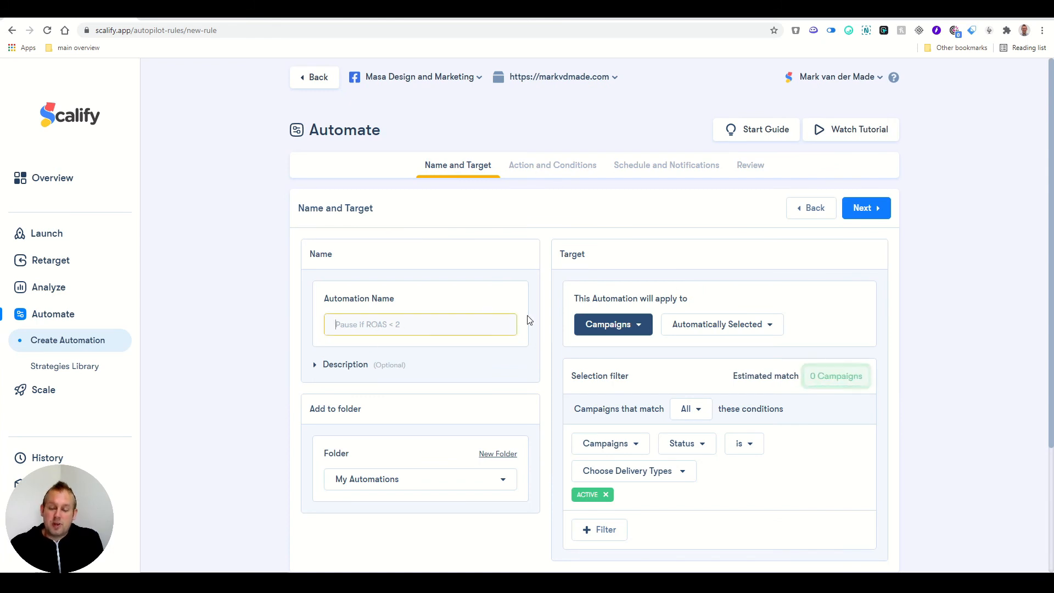
type("demo")
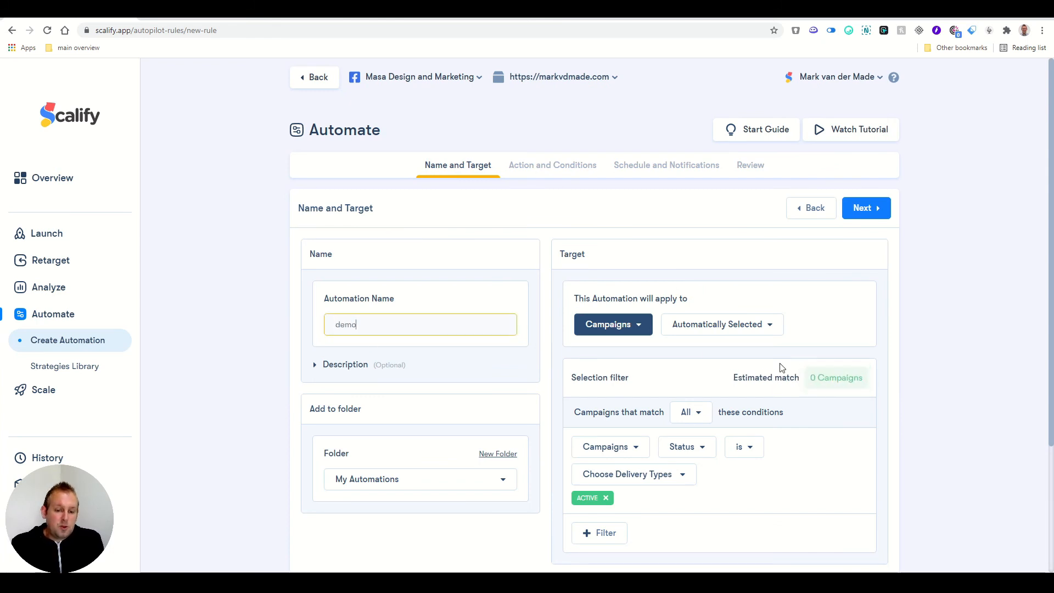
scroll(591, 356, "down", 1)
scroll(591, 356, "down", 1)
left_click(330, 308)
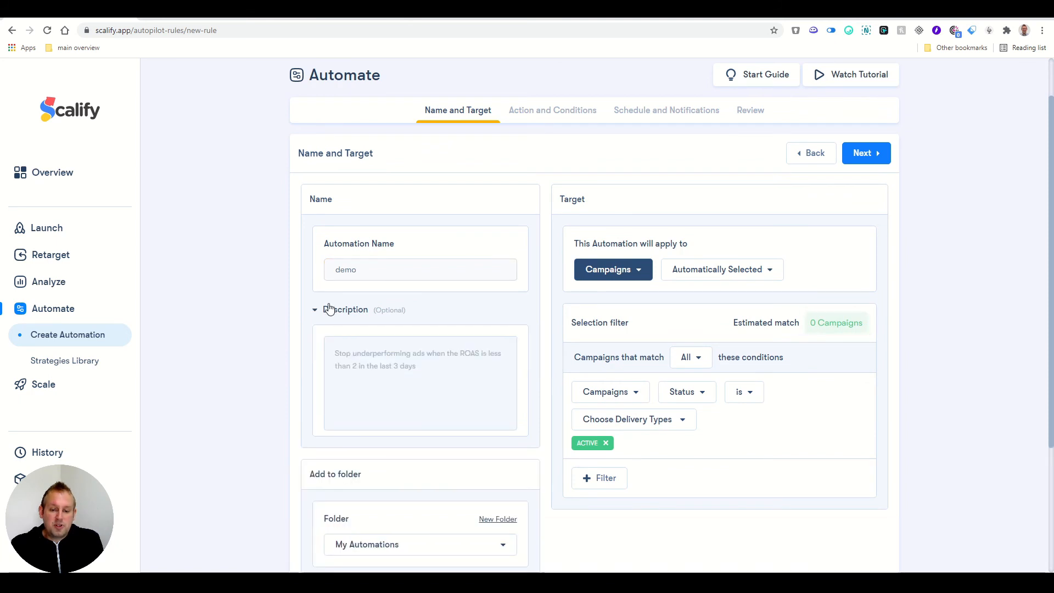
left_click(330, 309)
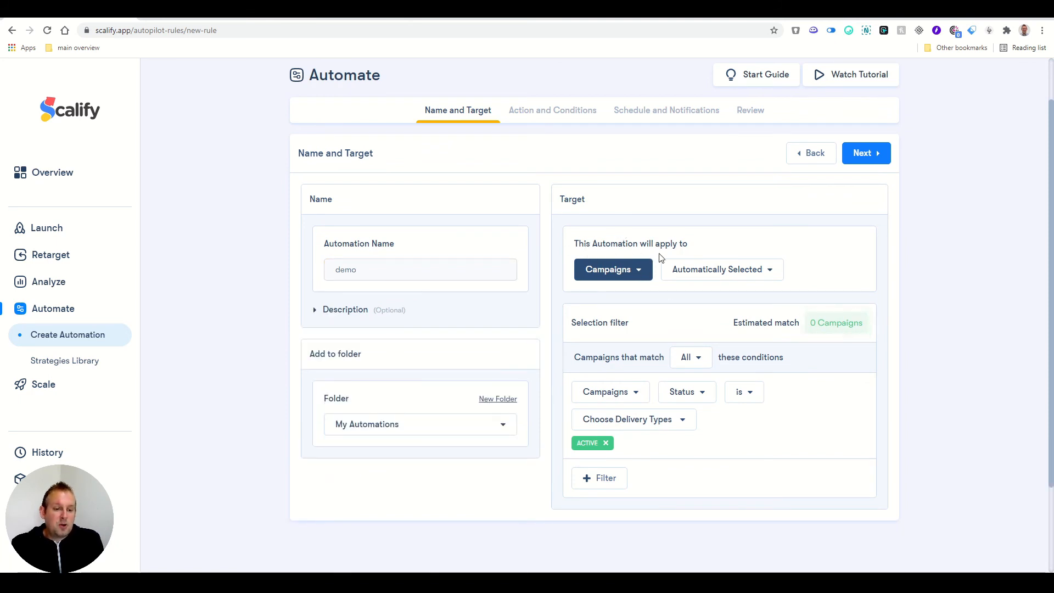
Apply the automation to automatically selected ad sets and base the selection filter's status condition on Ad Sets instead of Parent Campaign
left_click(596, 271)
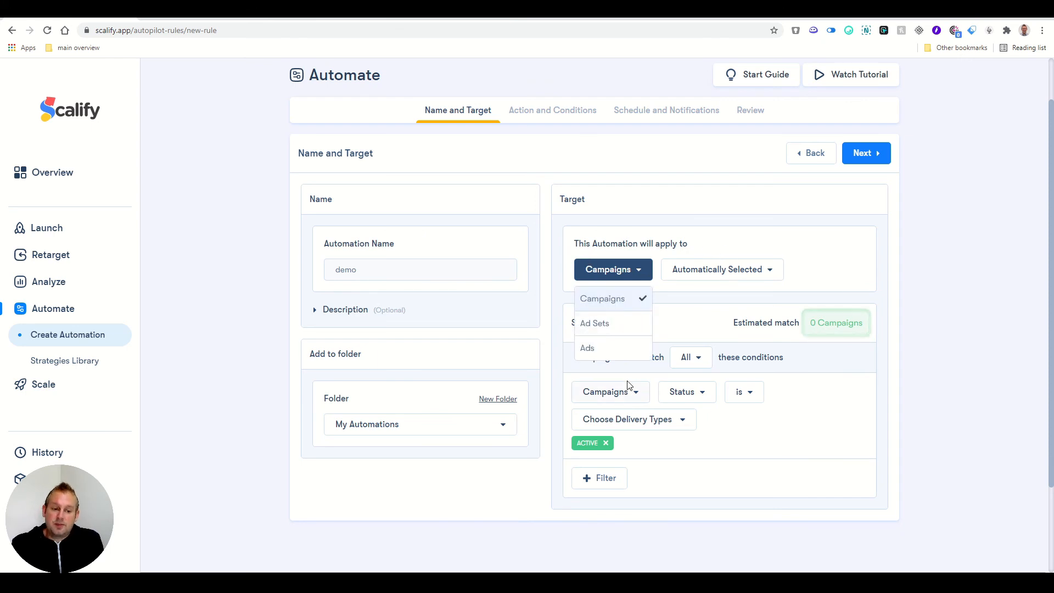
left_click(604, 325)
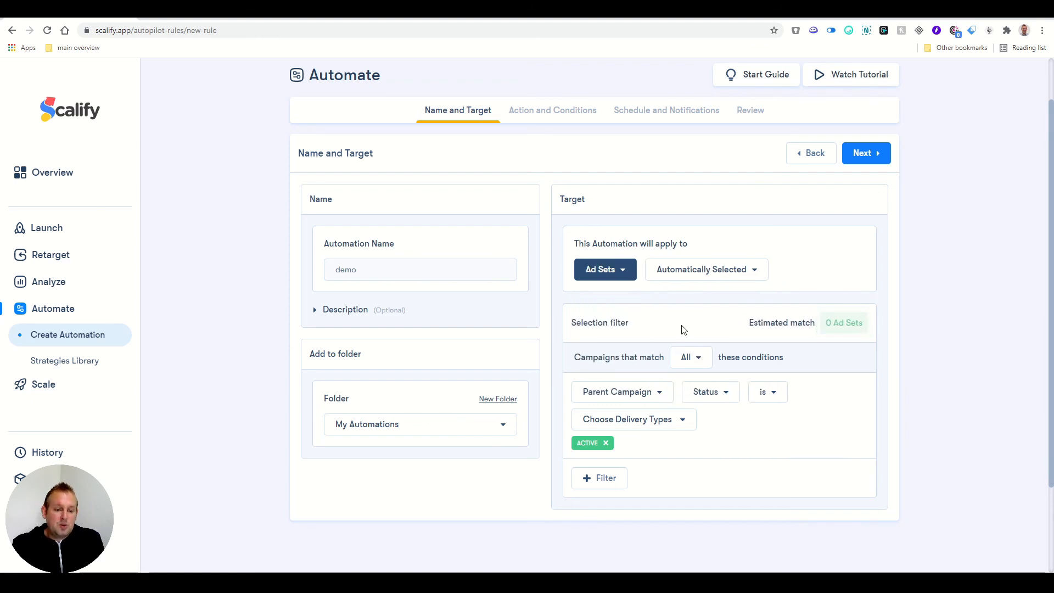
left_click(706, 271)
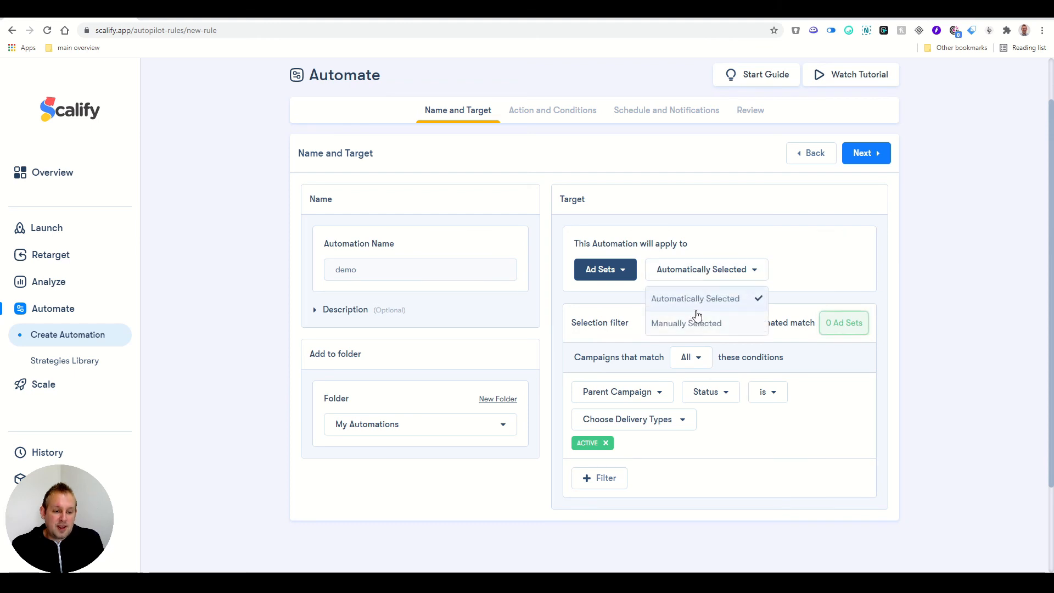
left_click(700, 300)
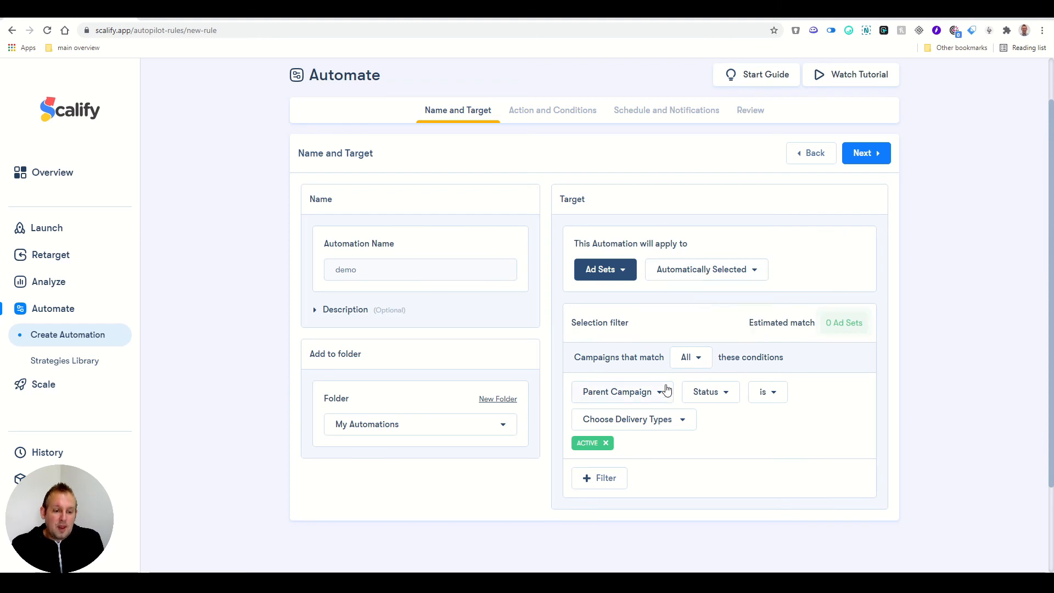
left_click(637, 393)
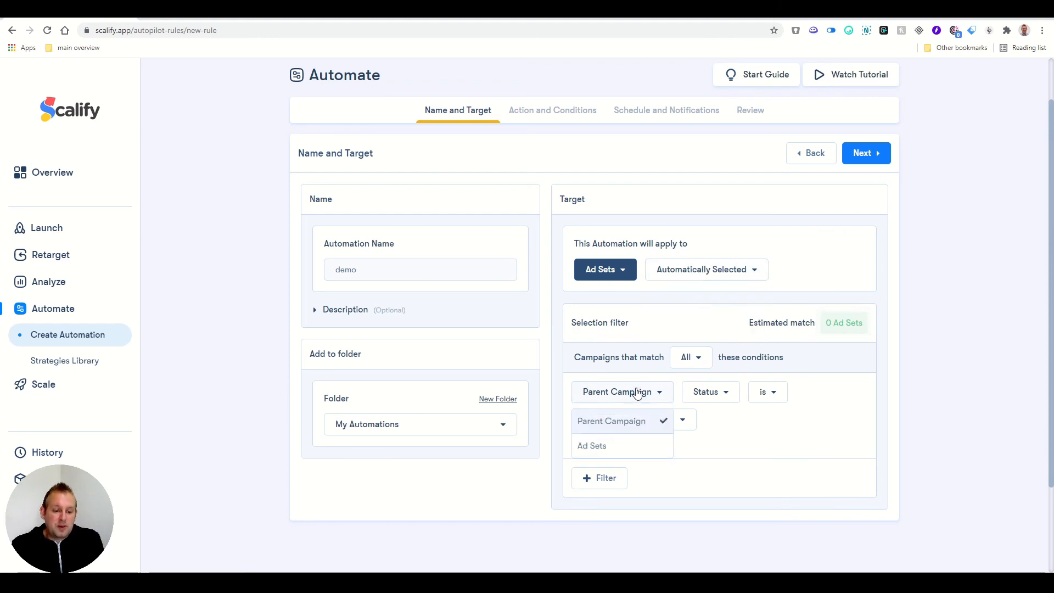
left_click(619, 451)
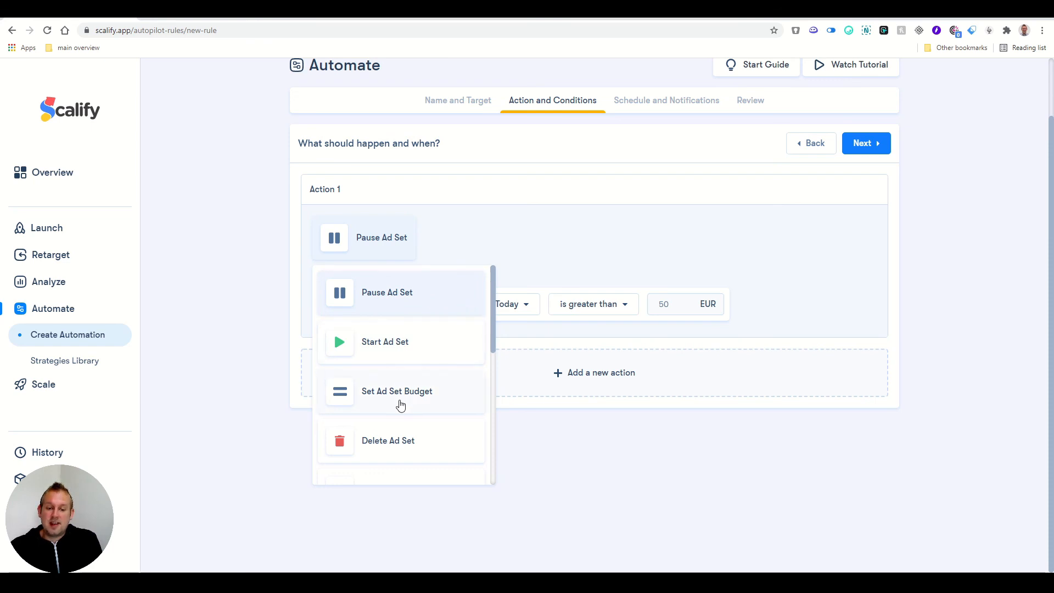
Look through all the ad set actions available for Action 1 and close the list, keeping Pause Ad Set
scroll(400, 404, "down", 2)
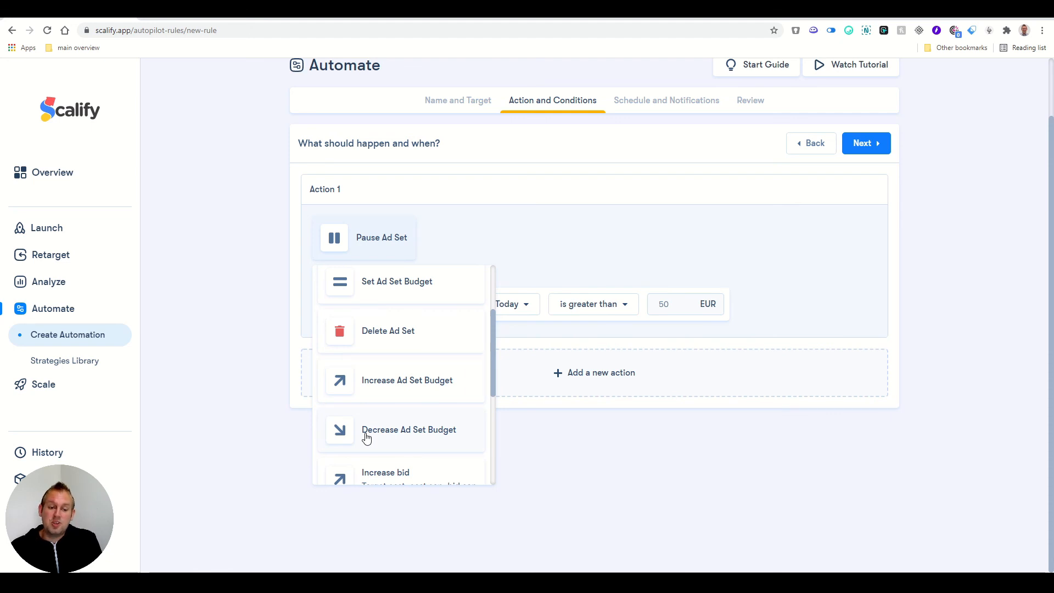
scroll(367, 438, "down", 4)
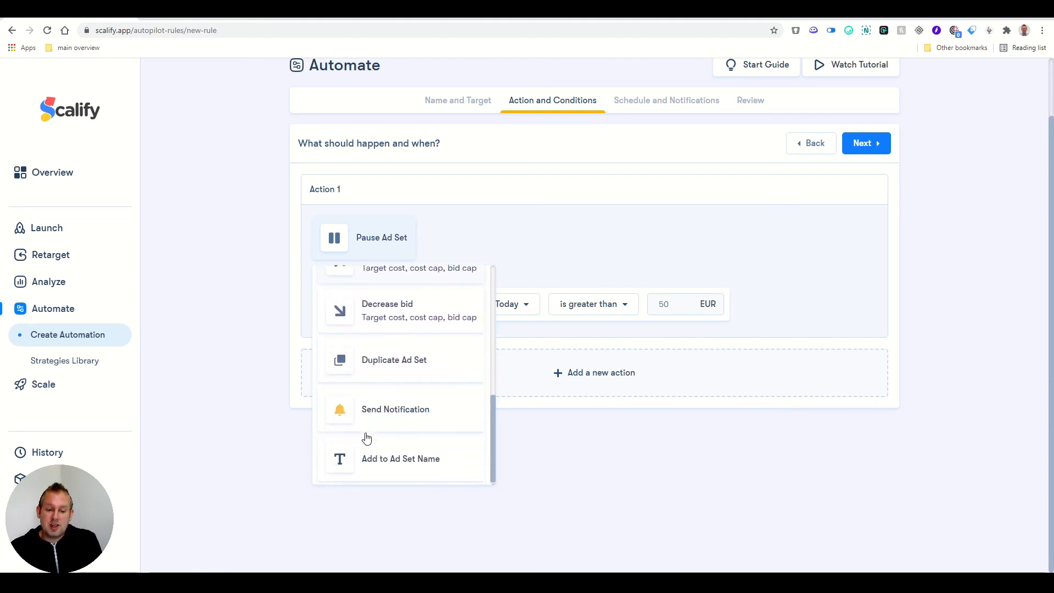
left_click(641, 463)
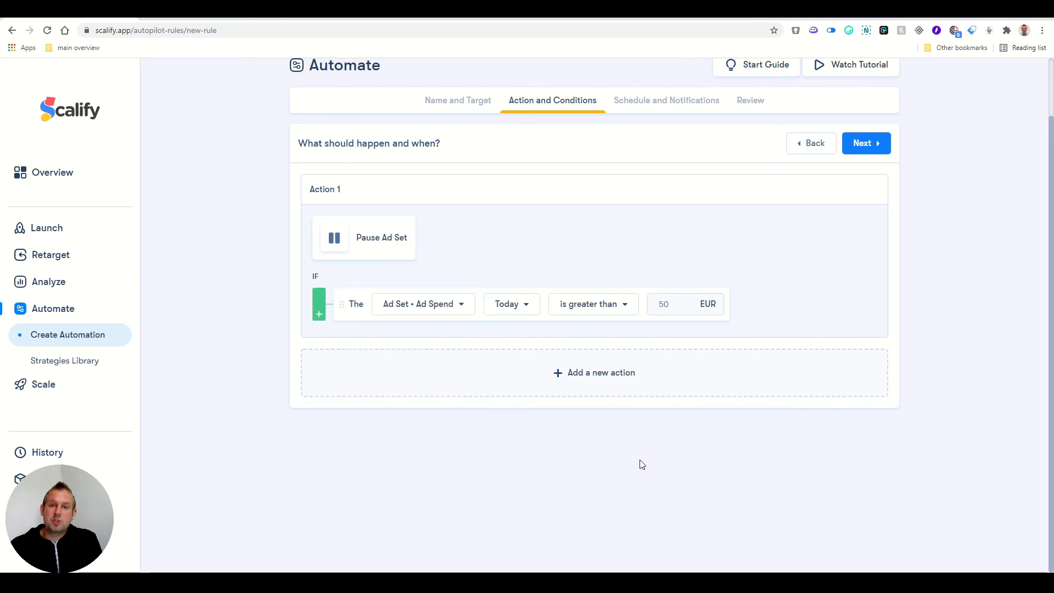